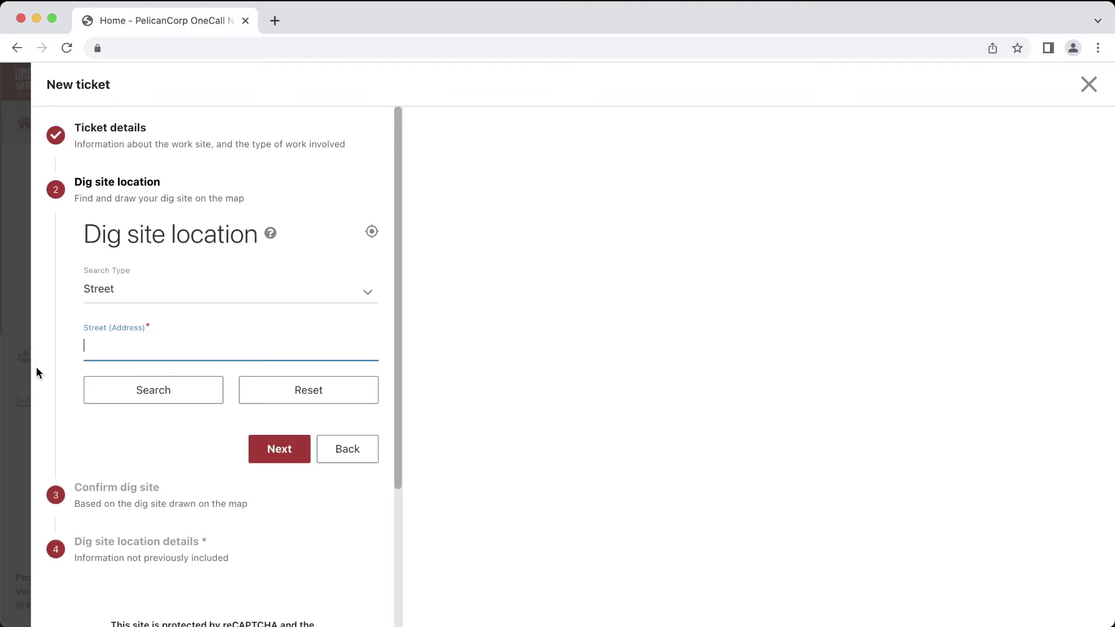
# Step: Leave full-screen playback and expand the video description to examine the online ticket training overview and its timestamps
pyautogui.press('Escape')
pyautogui.scroll(-3, 13, 337)
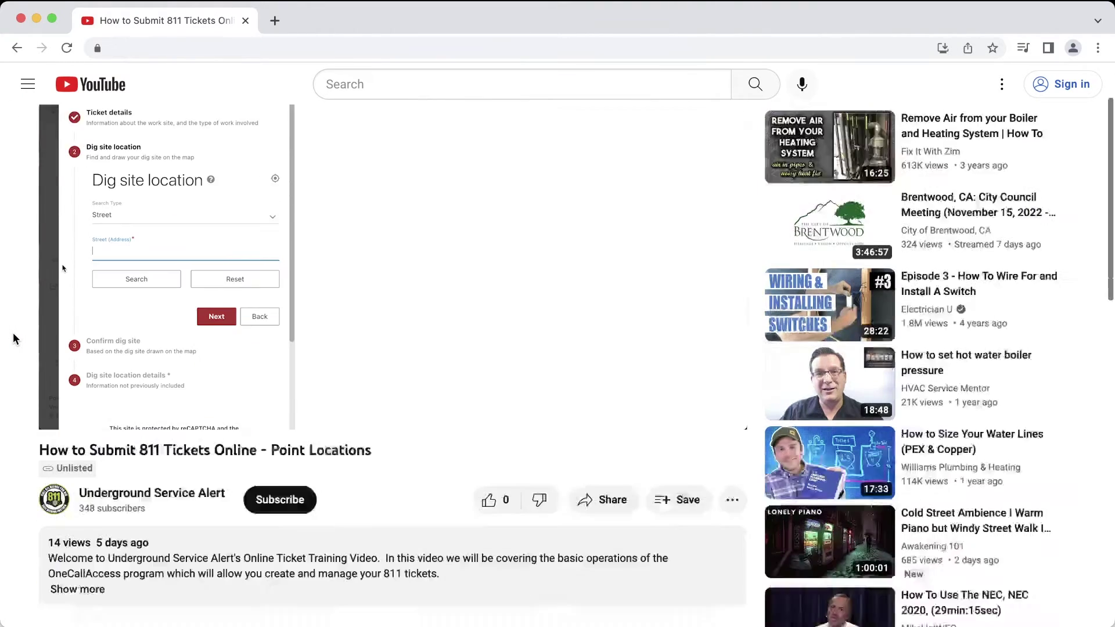
pyautogui.click(61, 451)
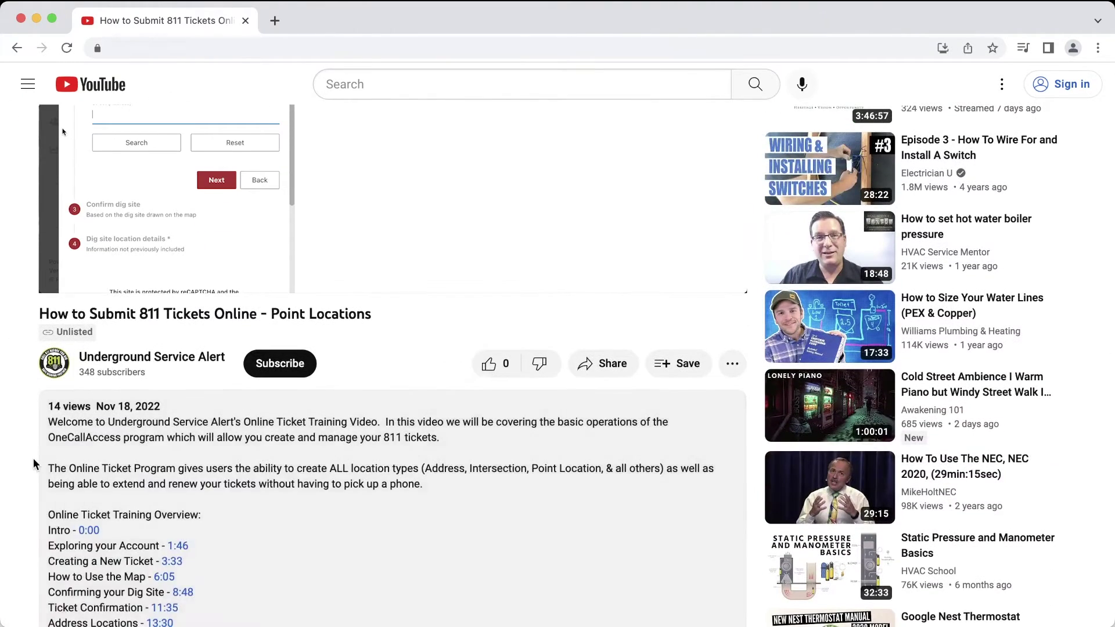
pyautogui.scroll(-3, 33, 458)
pyautogui.scroll(-5, 33, 458)
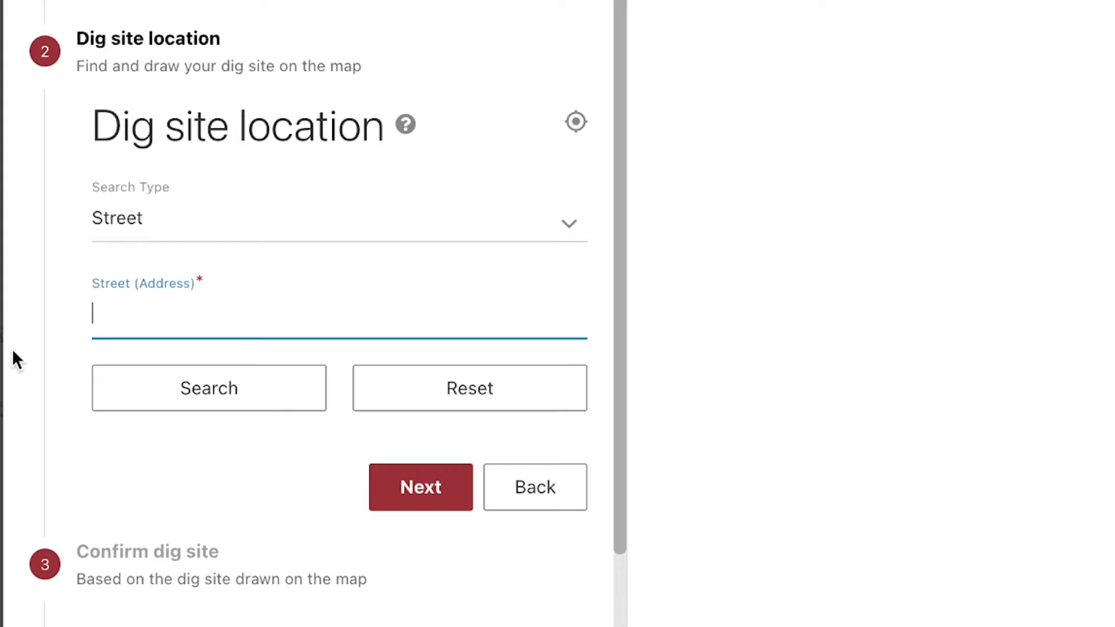
# Step: Search for the dig site by intersection, using 8th ave and Balboa St in San Francisco
pyautogui.click(151, 220)
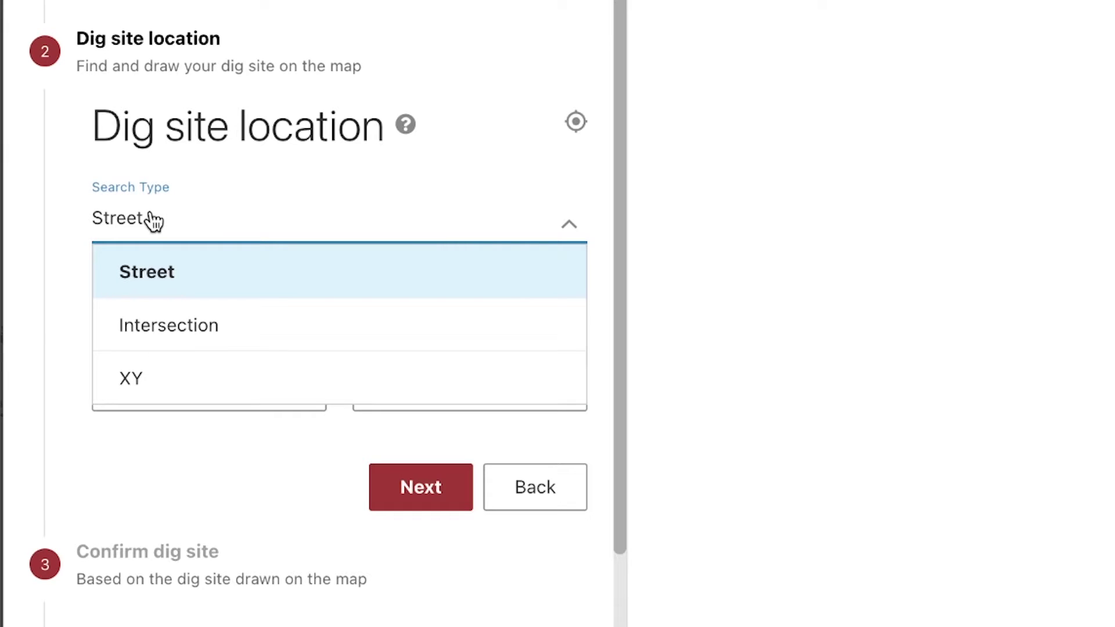
pyautogui.click(187, 330)
pyautogui.click(124, 323)
pyautogui.write('8th ave')
pyautogui.press('Tab')
pyautogui.write('Balboa St')
pyautogui.press('Tab')
pyautogui.write('San Francisco')
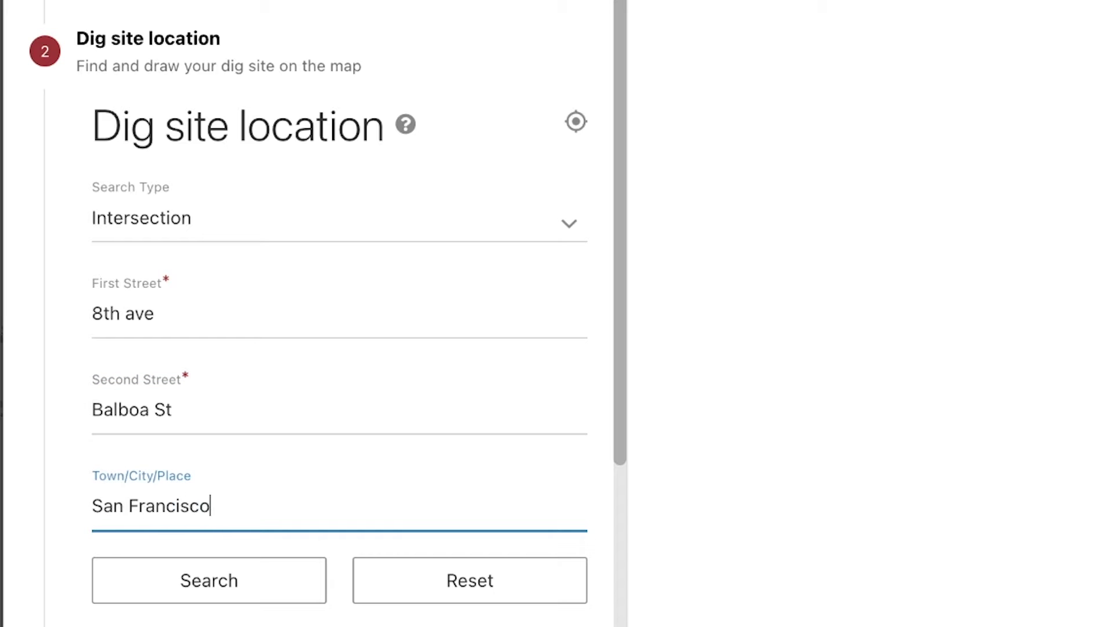
pyautogui.click(130, 578)
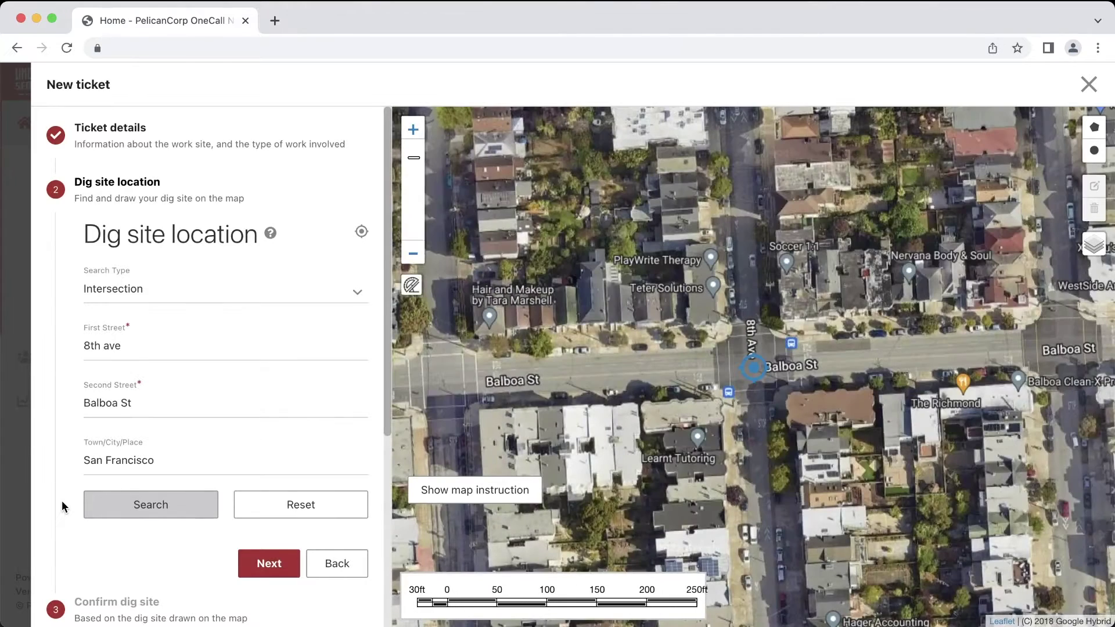
# Step: Draw a measuring line about 200 ft long, north along 8th Ave from the Balboa St intersection
pyautogui.moveTo(718, 385); pyautogui.dragTo(715, 475)
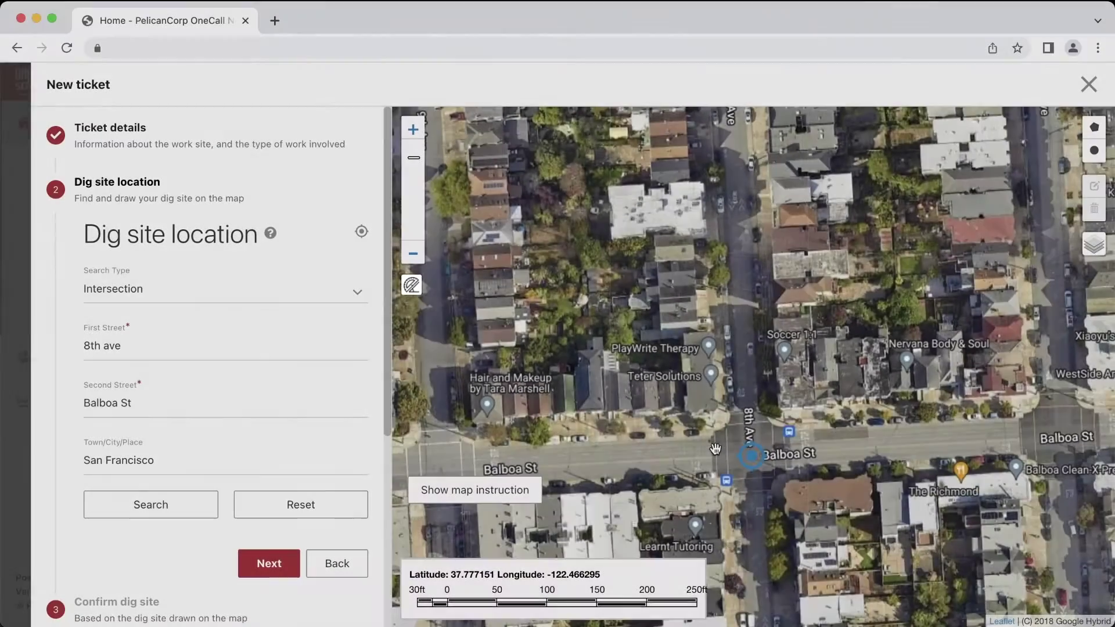
pyautogui.scroll(2, 690, 437)
pyautogui.click(411, 285)
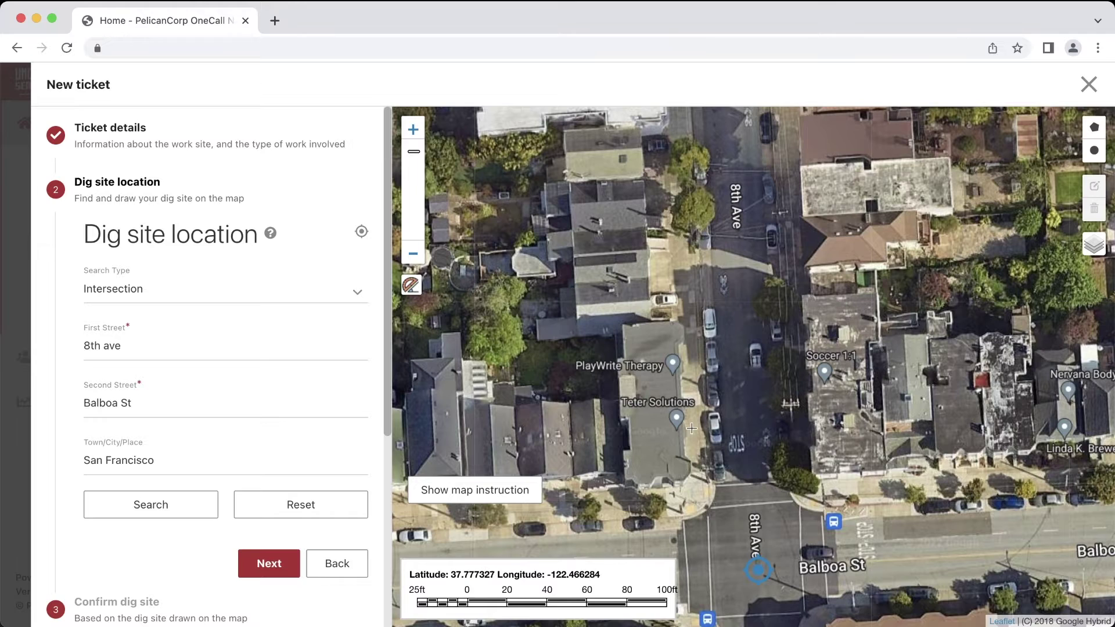
pyautogui.click(758, 563)
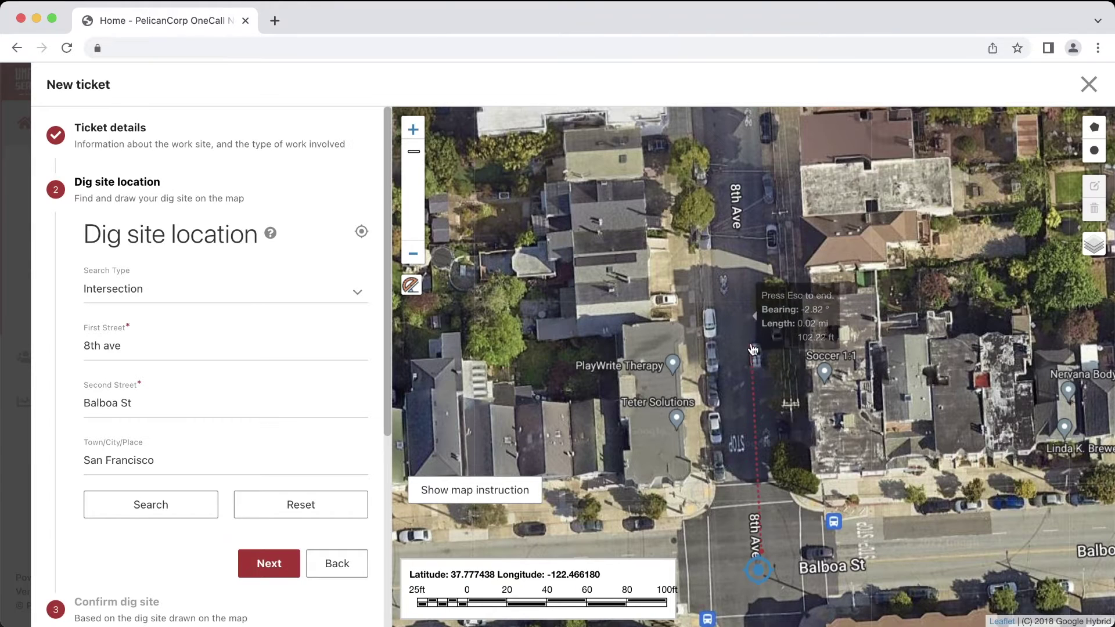
pyautogui.click(746, 156)
# Step: Draw a small dig-site circle on the east side of 8th Ave beside the measuring line's north end and proceed to dig site confirmation
pyautogui.moveTo(714, 172); pyautogui.dragTo(677, 340)
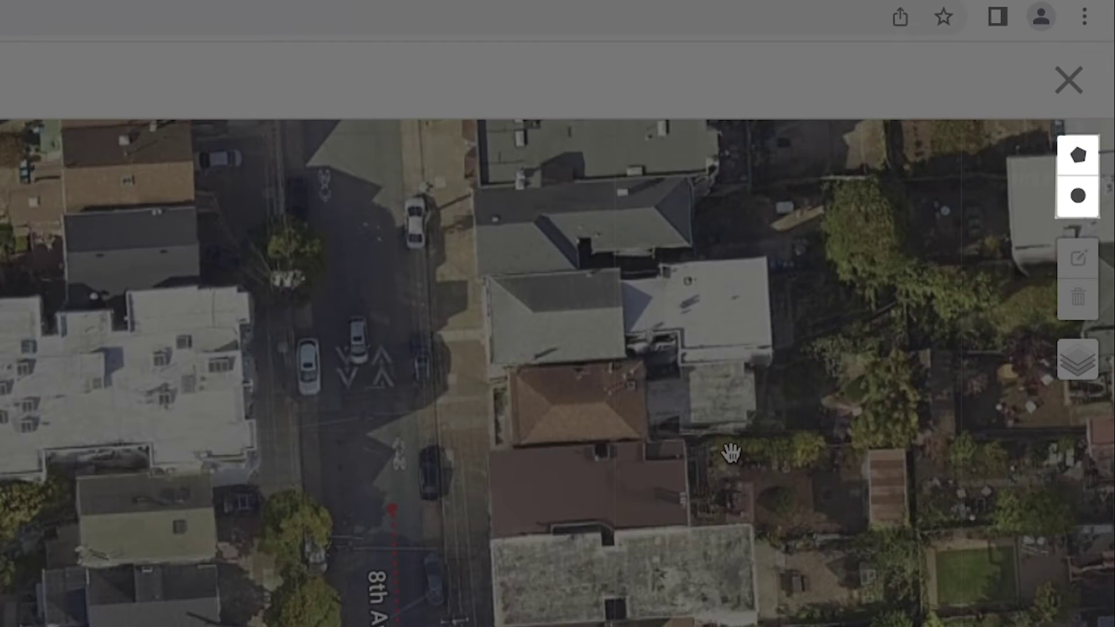
pyautogui.click(1078, 200)
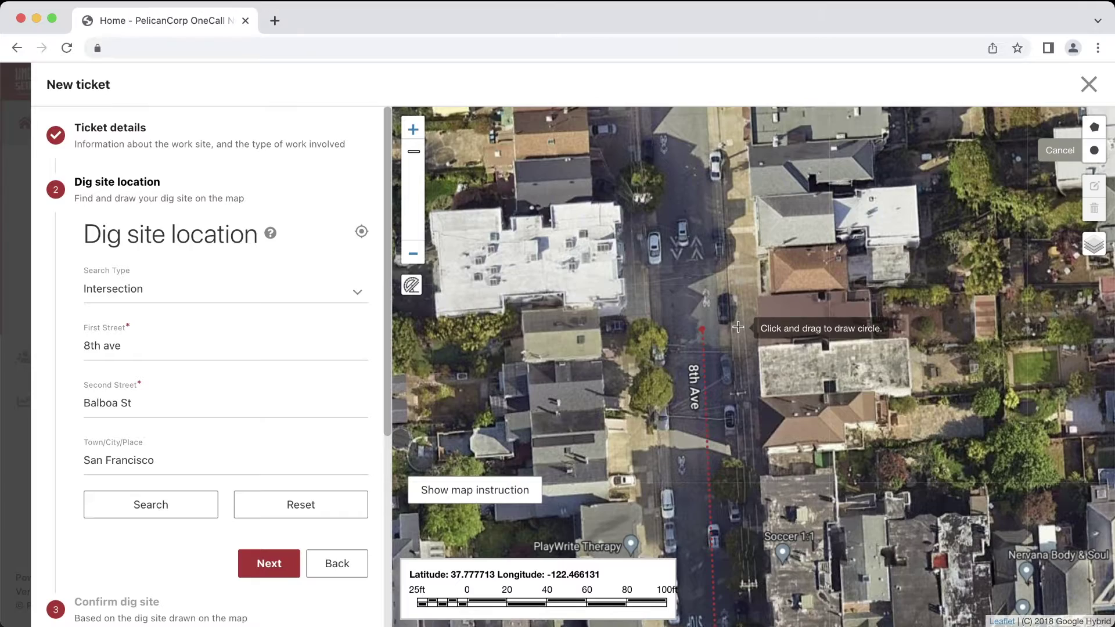
pyautogui.moveTo(737, 327); pyautogui.dragTo(762, 346)
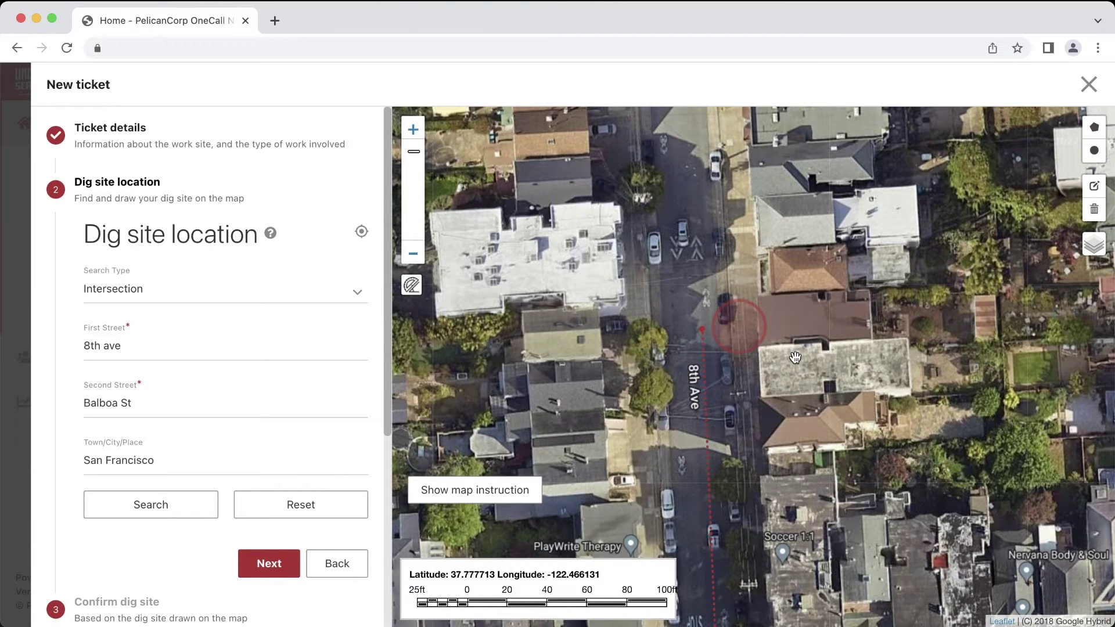
pyautogui.click(274, 567)
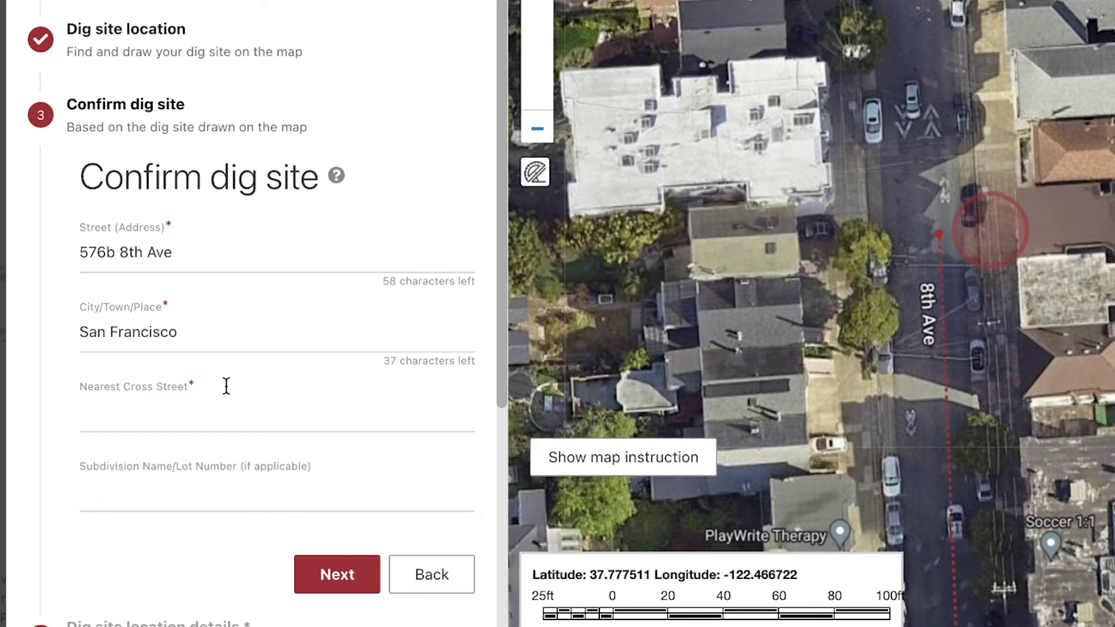
# Step: Remove the house number so the street reads 8th Ave, enter Balboa St as the nearest cross street, and submit the dig site confirmation
pyautogui.tripleClick(119, 253)
pyautogui.click(119, 254)
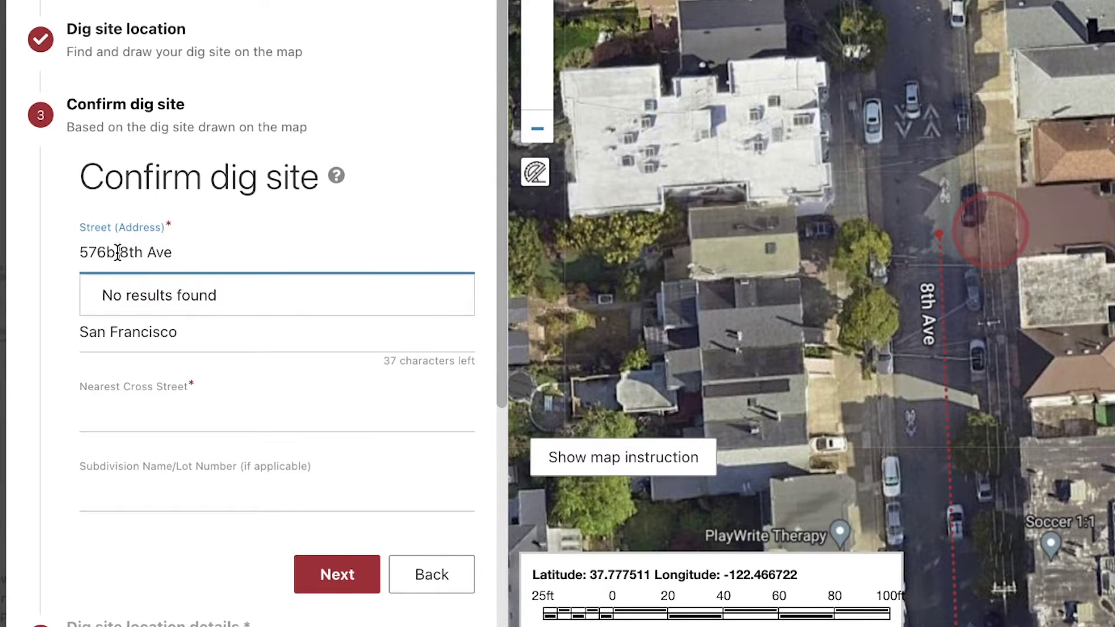
pyautogui.moveTo(119, 254); pyautogui.dragTo(81, 247)
pyautogui.press('BackSpace')
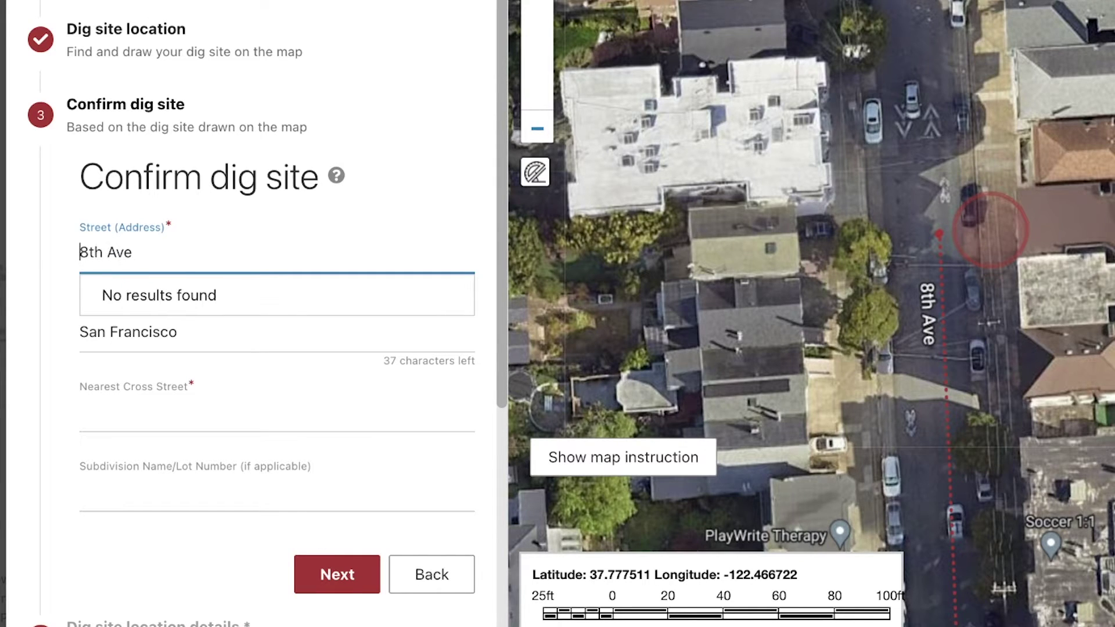
pyautogui.click(52, 288)
pyautogui.click(96, 418)
pyautogui.write('Balboa St')
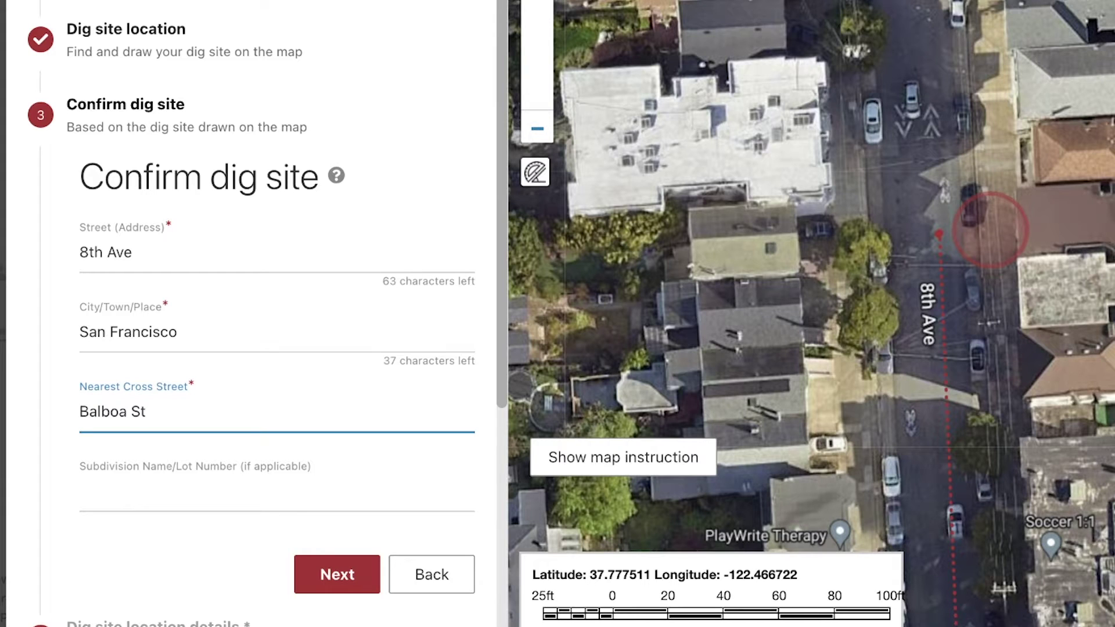
pyautogui.click(308, 570)
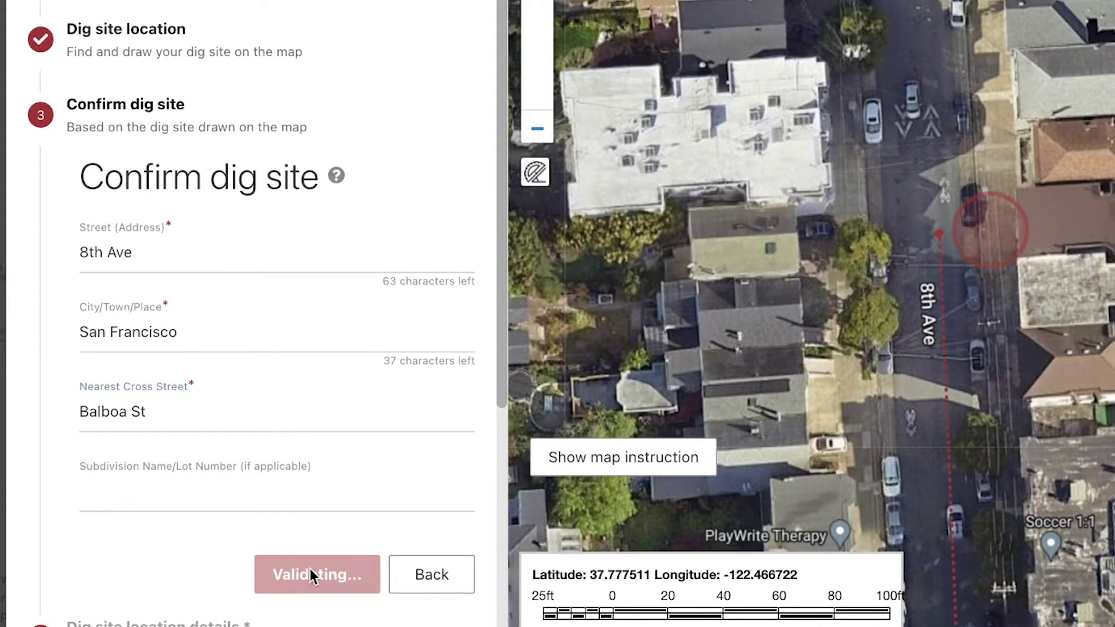
# Step: Enter the additional details "East side of 8th ave at a point 200 feet north of Balboa St"
pyautogui.scroll(-3, 61, 455)
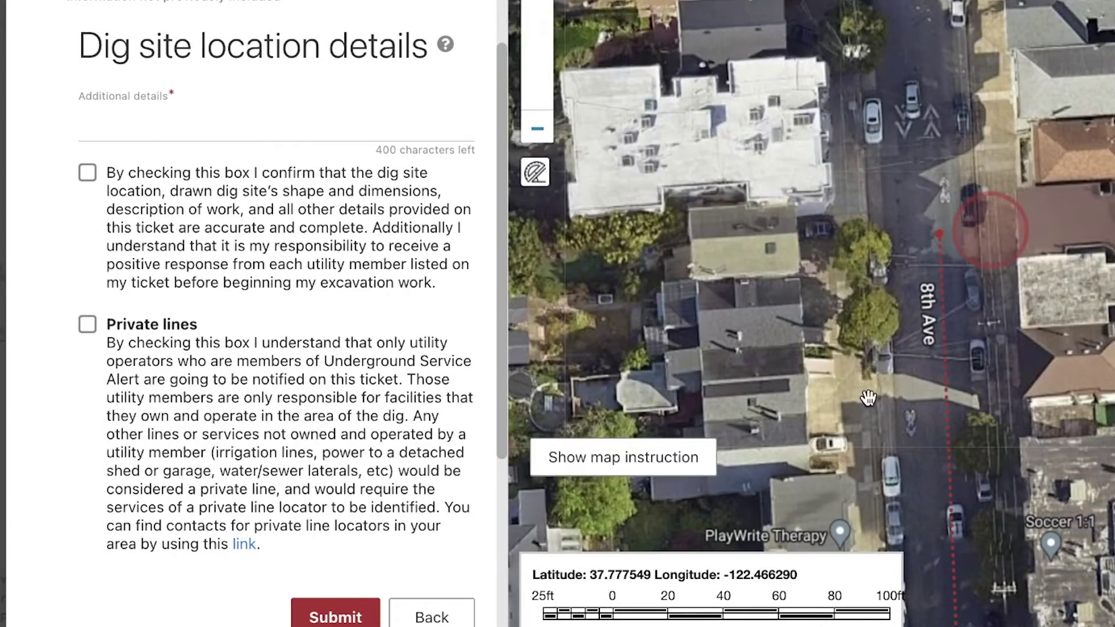
pyautogui.scroll(-3, 866, 398)
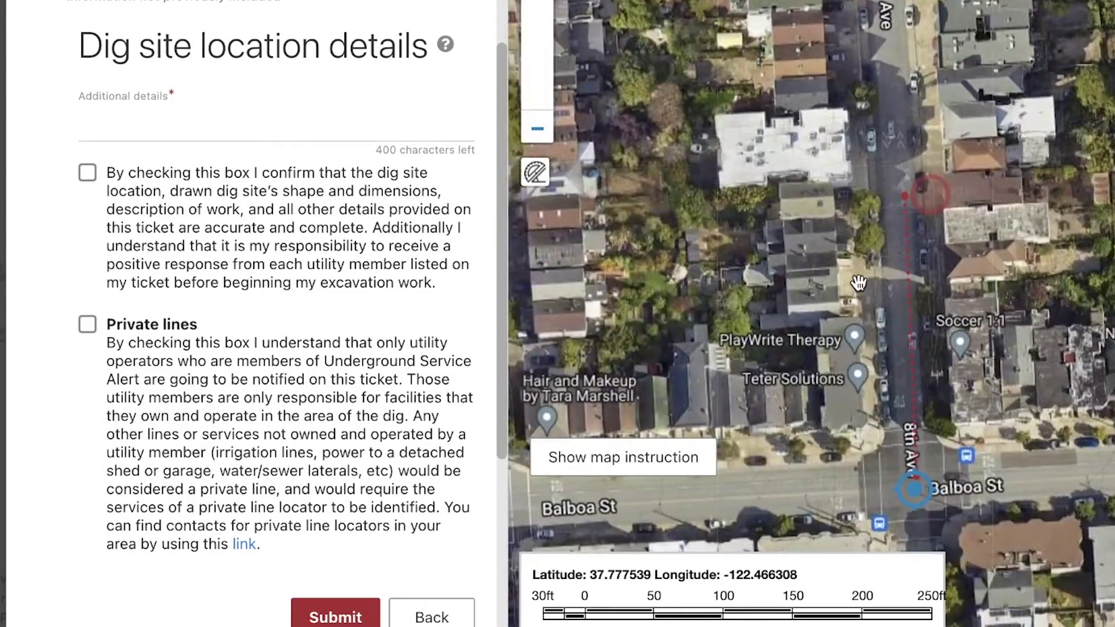
pyautogui.click(99, 123)
pyautogui.write('East side of ')
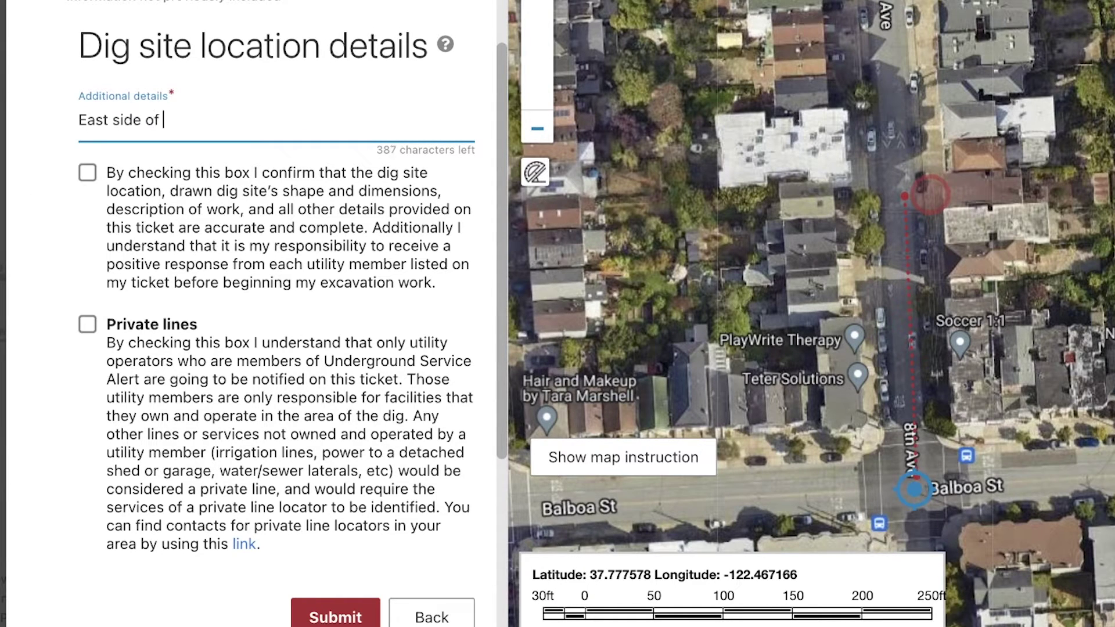
pyautogui.write('8th ave at a point 200 feet north')
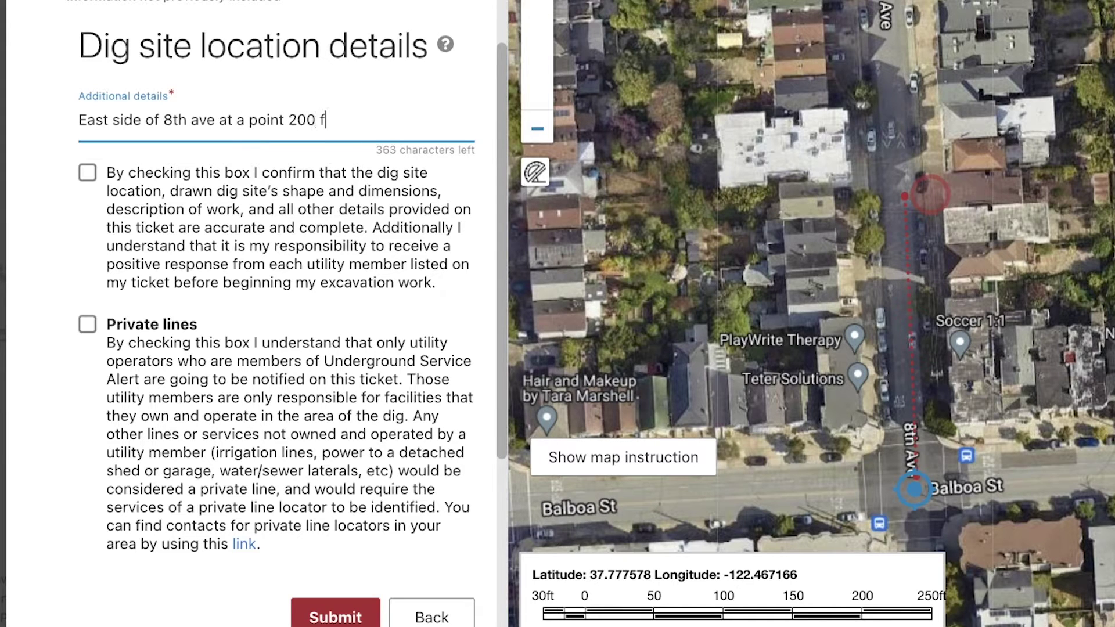
pyautogui.write(' of Balboa St')
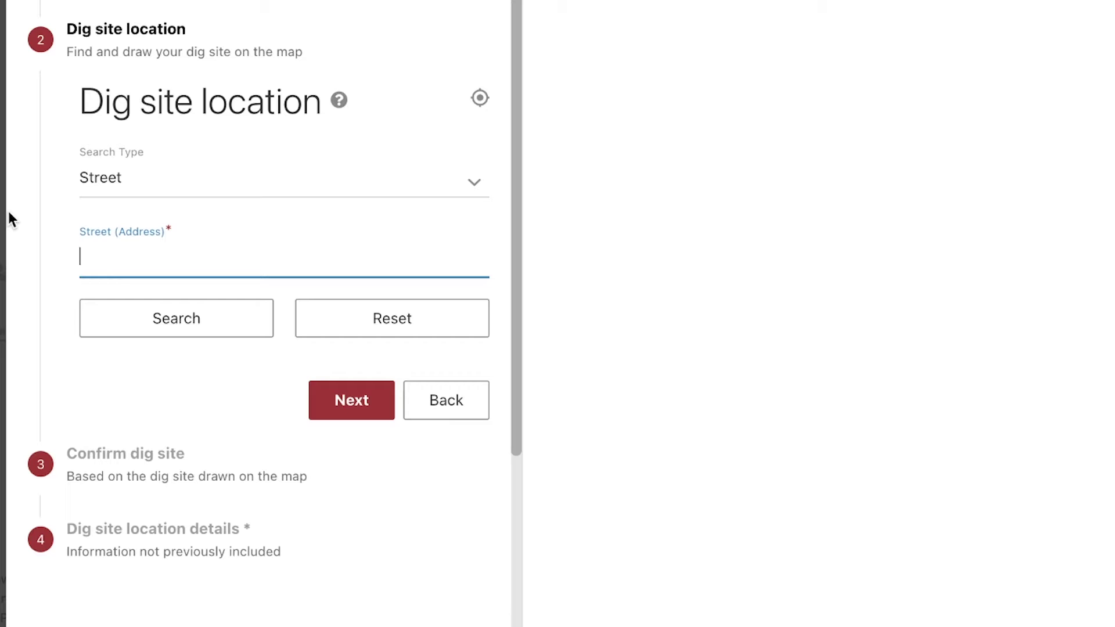
# Step: Search for the next dig site by intersection, using Twin Peaks Blvd and Burnett Ave in San Francisco
pyautogui.click(149, 188)
pyautogui.click(186, 263)
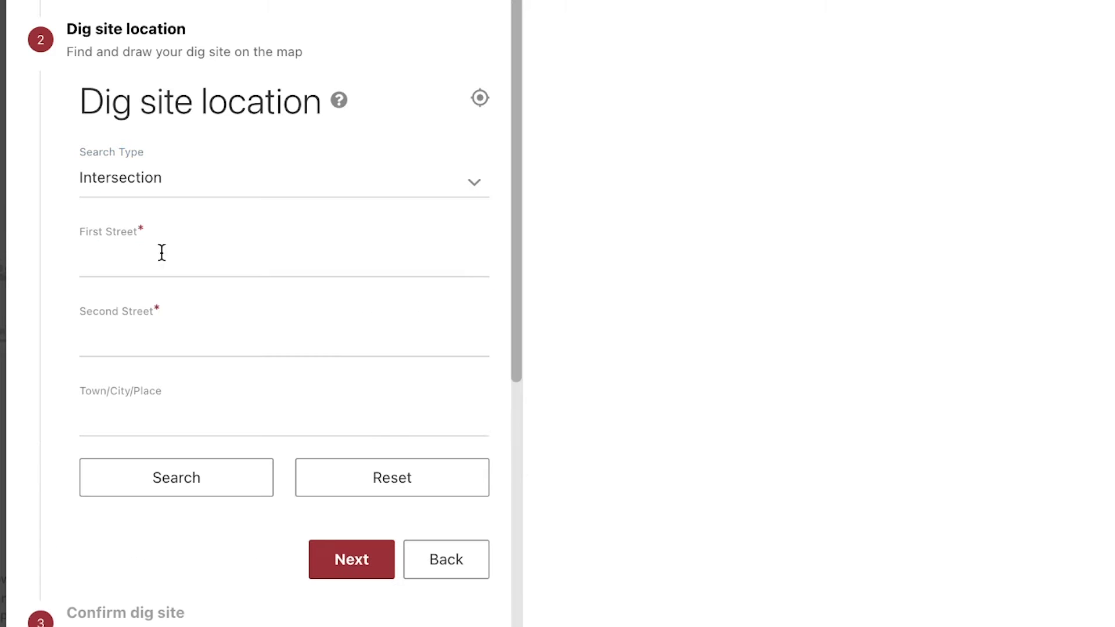
pyautogui.click(84, 260)
pyautogui.write('Twin Peaks Blvd')
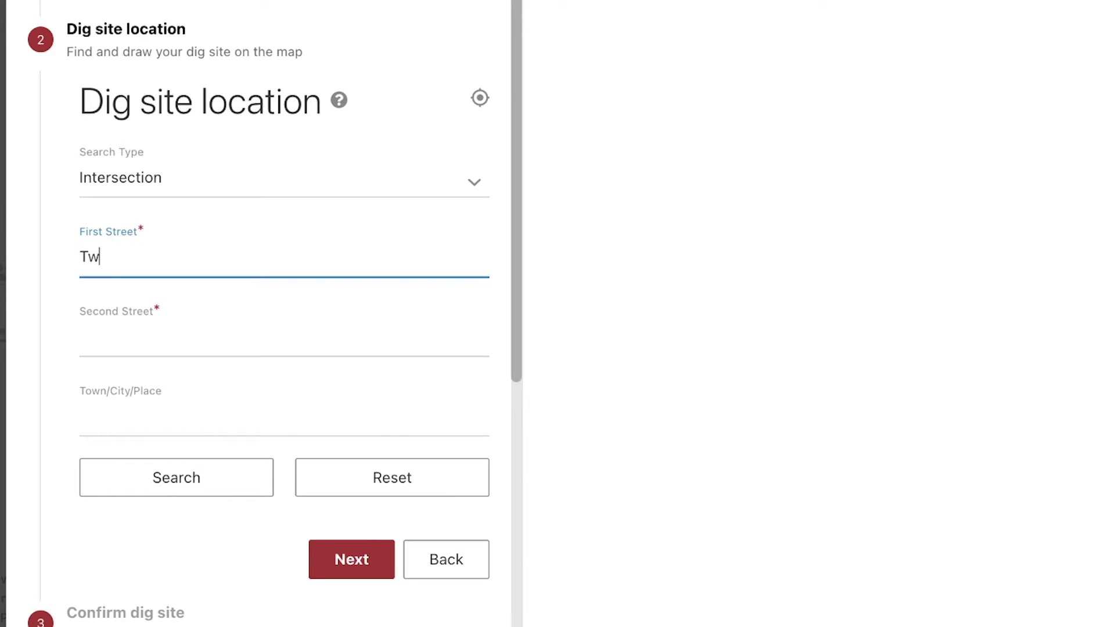
pyautogui.click(81, 337)
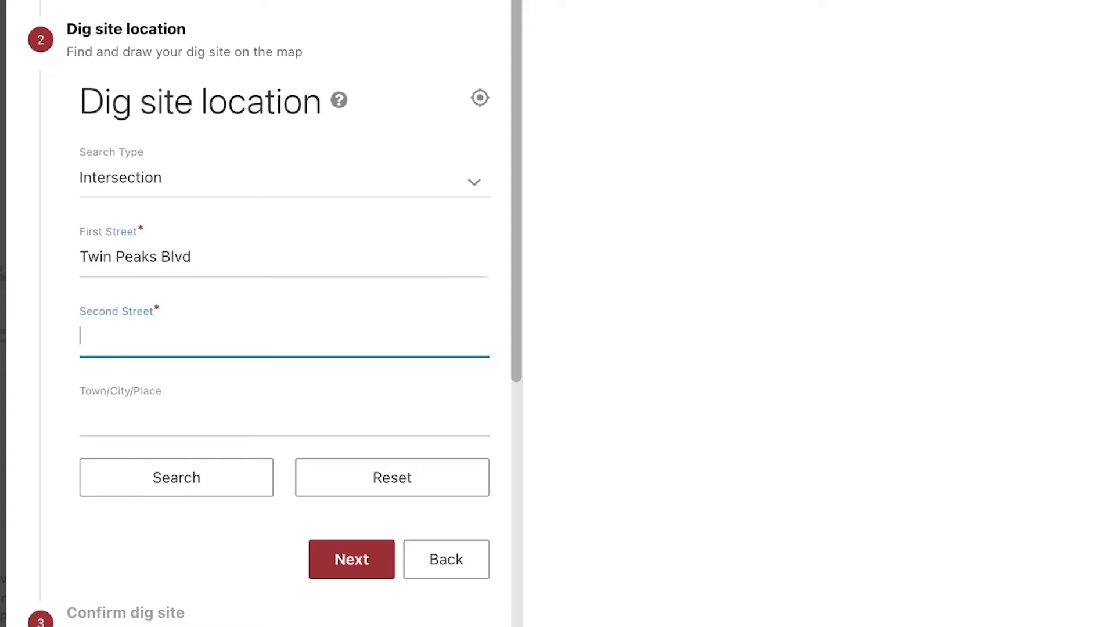
pyautogui.write('Burn')
pyautogui.write('Ave')
pyautogui.click(82, 416)
pyautogui.write('San Franciosc')
pyautogui.press('BackSpace')
pyautogui.press('BackSpace')
pyautogui.write('sco')
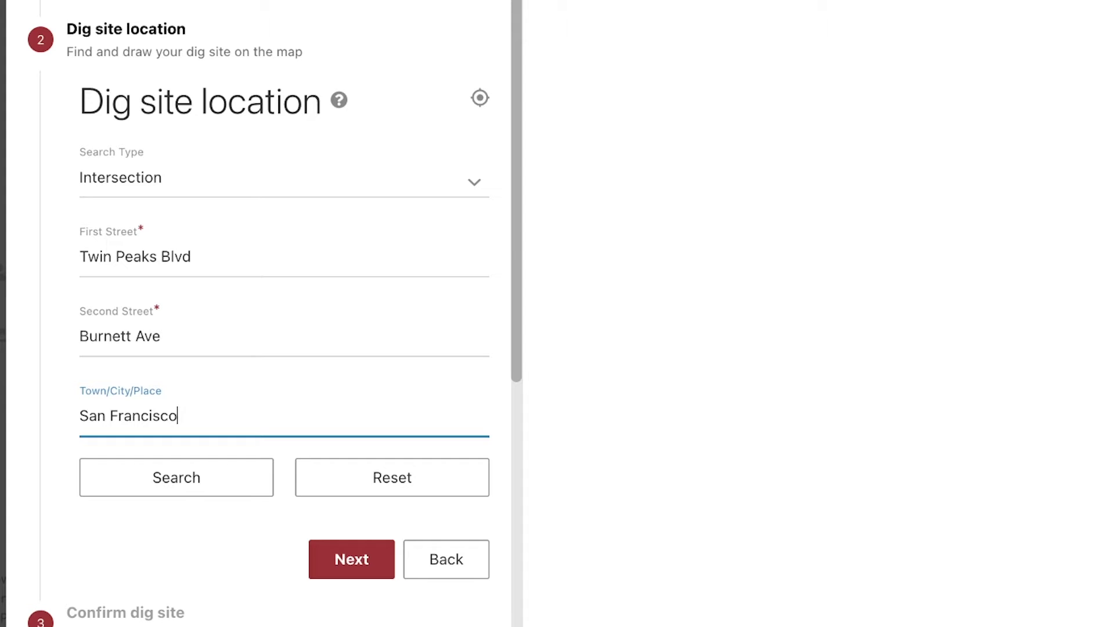
pyautogui.click(130, 488)
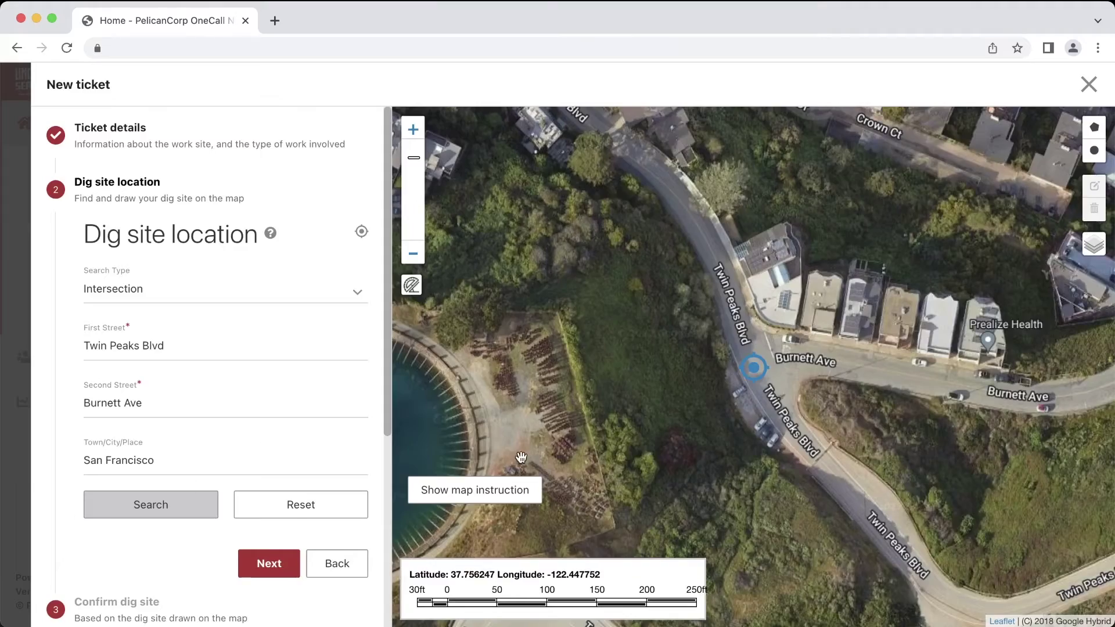
# Step: Trace a measuring line about 1000 ft long along the curves of Twin Peaks Blvd, starting at the Burnett Ave intersection
pyautogui.scroll(-2, 595, 462)
pyautogui.moveTo(629, 476); pyautogui.dragTo(671, 336)
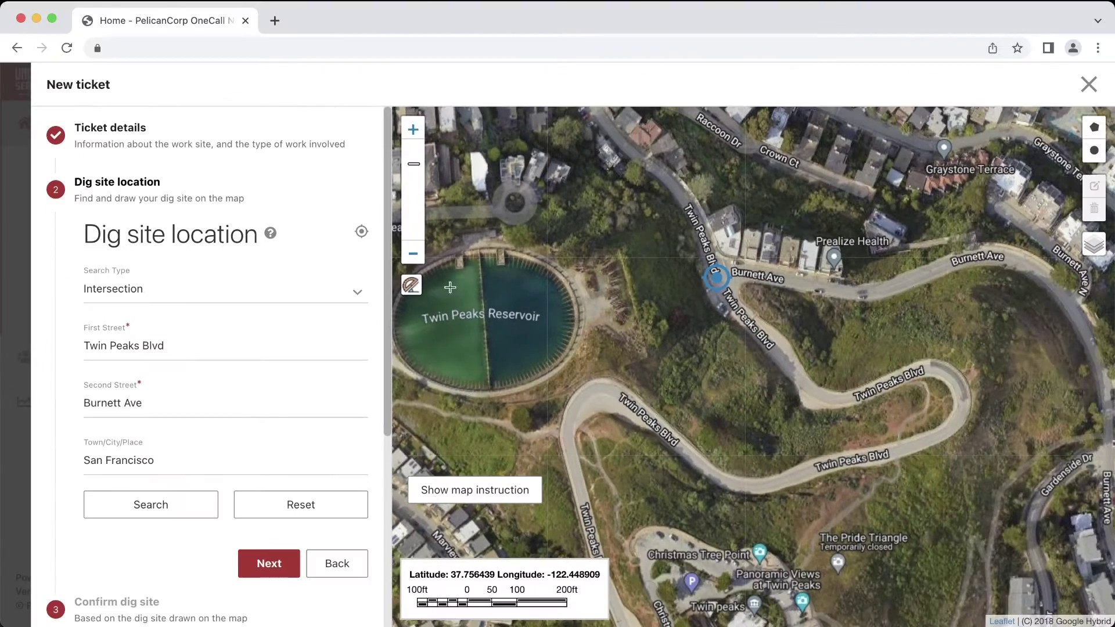
pyautogui.click(717, 280)
pyautogui.click(771, 345)
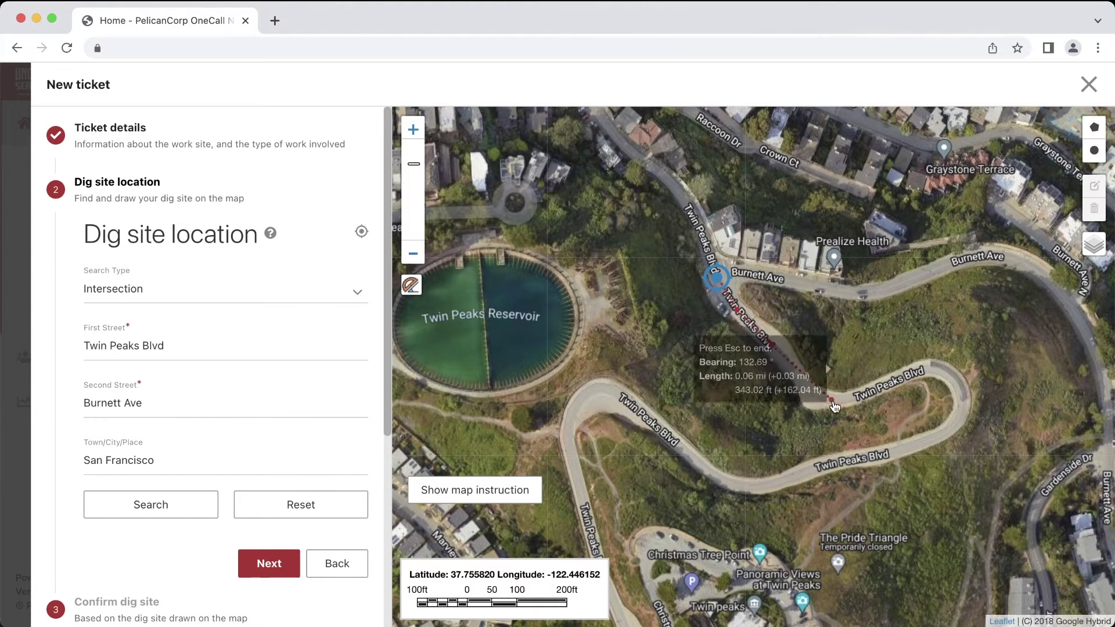
pyautogui.click(806, 384)
pyautogui.click(856, 396)
pyautogui.click(924, 370)
pyautogui.click(948, 374)
pyautogui.click(961, 397)
pyautogui.click(957, 420)
pyautogui.click(943, 433)
pyautogui.click(912, 451)
pyautogui.click(874, 459)
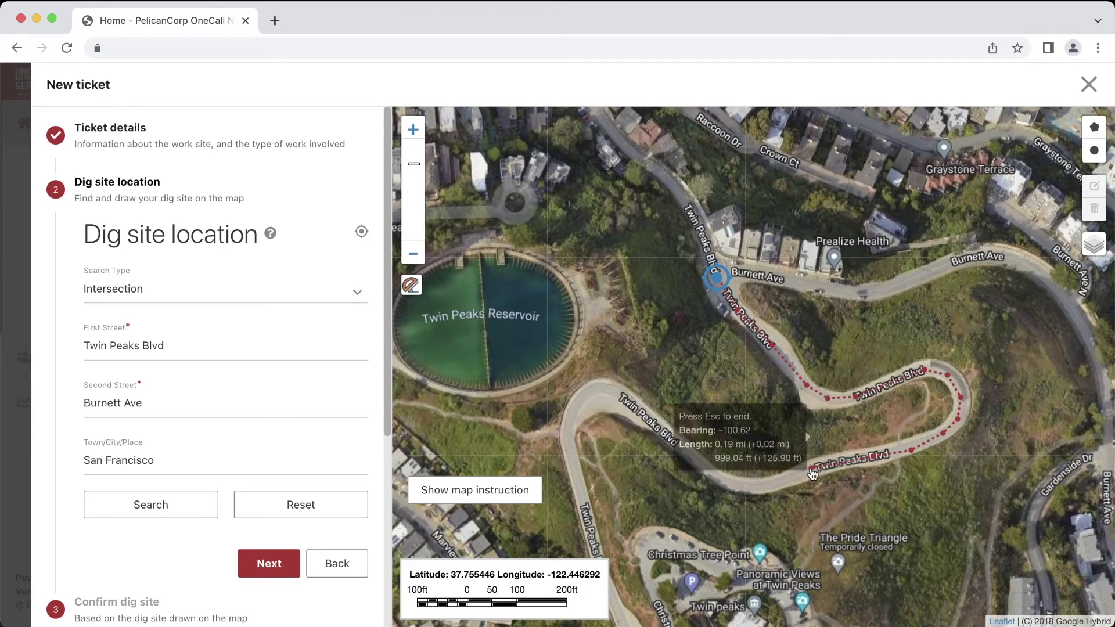
# Step: Draw a polygon dig site of about 283 sq ft on Twin Peaks Blvd at the end of the measuring line and submit the location
pyautogui.scroll(2, 811, 475)
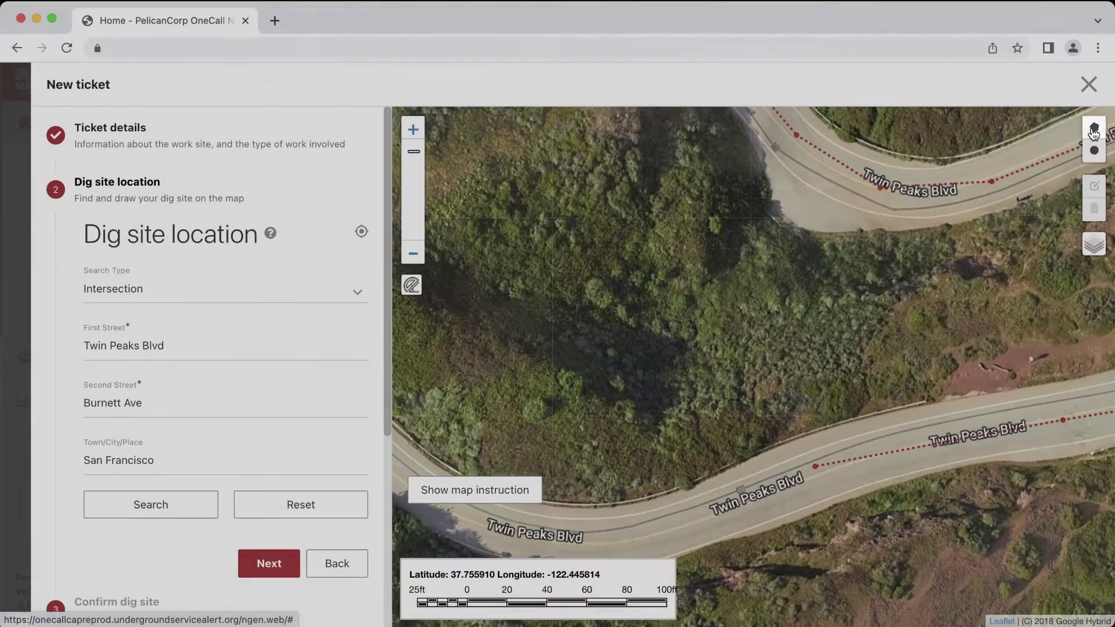
pyautogui.click(1078, 155)
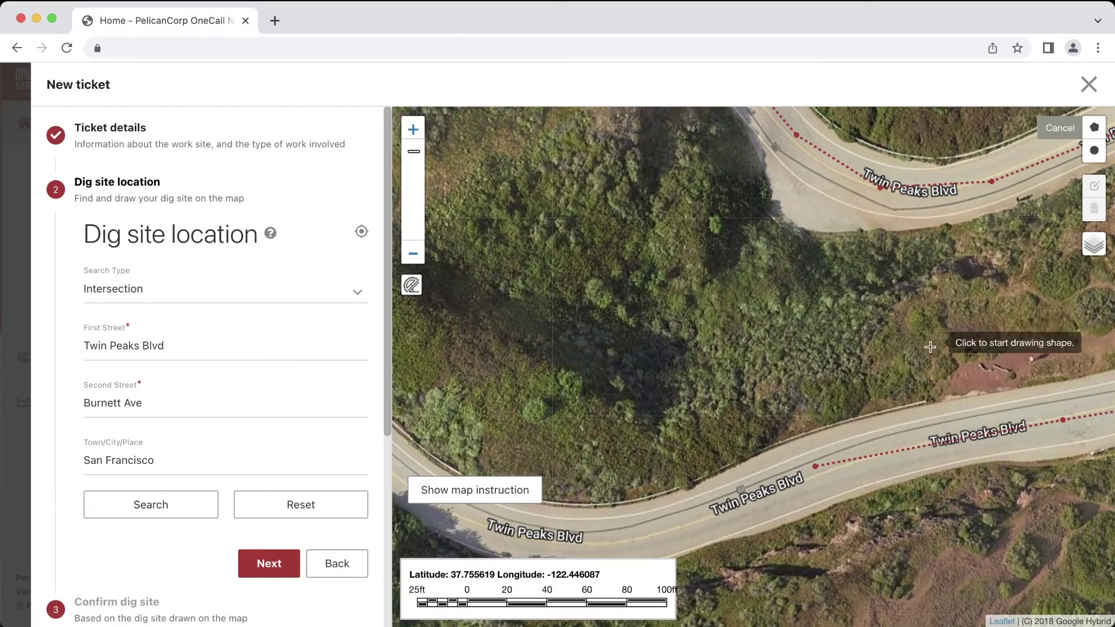
pyautogui.click(823, 464)
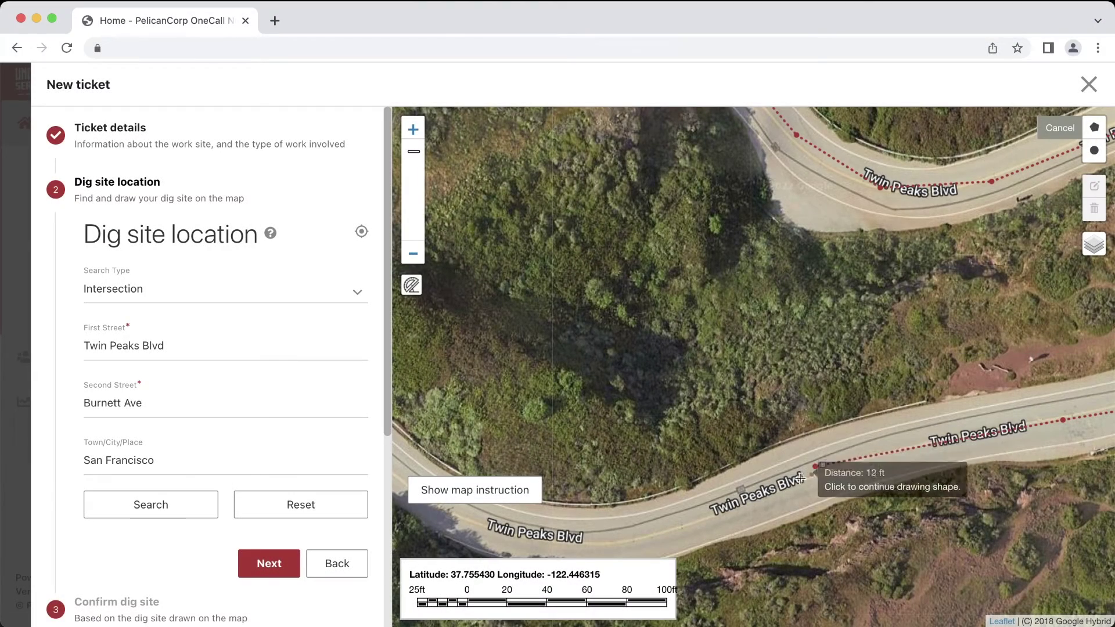
pyautogui.click(799, 473)
pyautogui.click(785, 479)
pyautogui.click(790, 499)
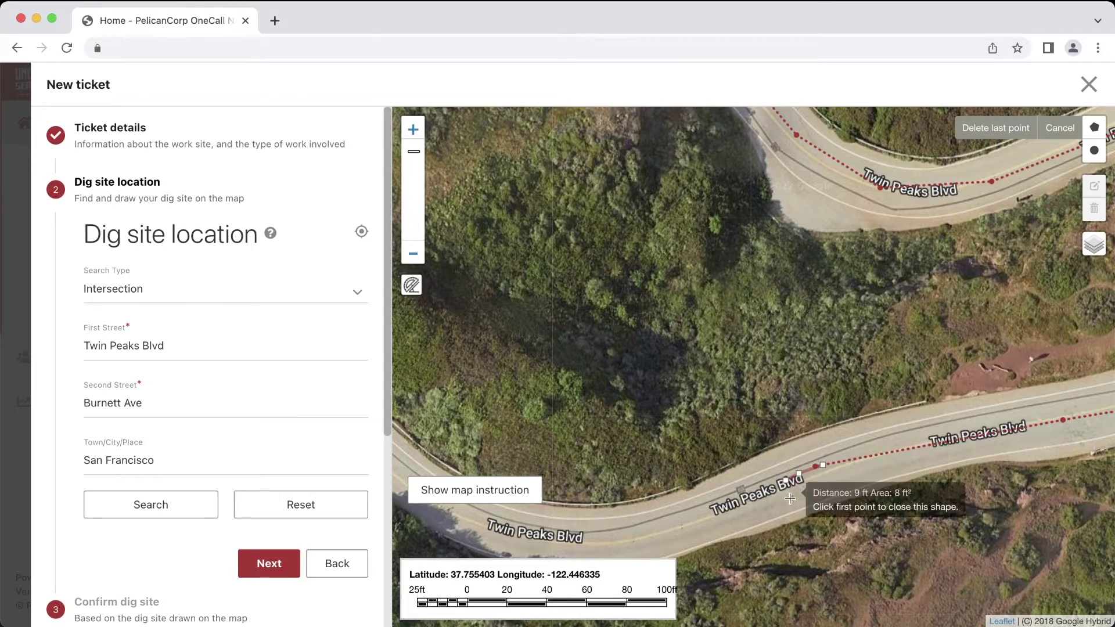
pyautogui.click(829, 481)
pyautogui.click(846, 475)
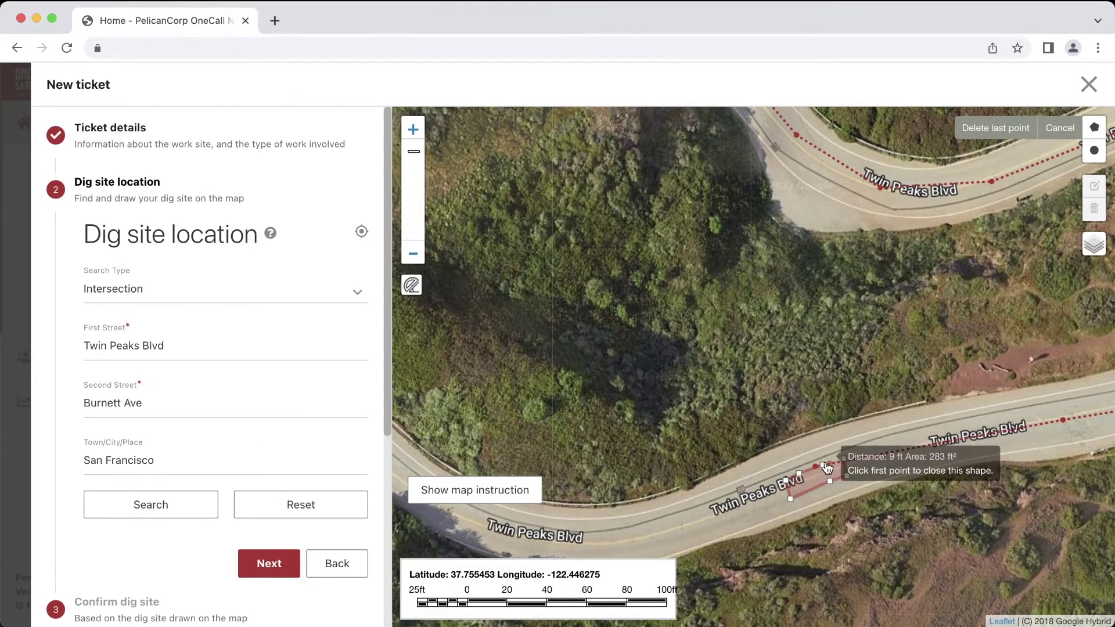
pyautogui.click(824, 464)
pyautogui.scroll(-4, 825, 462)
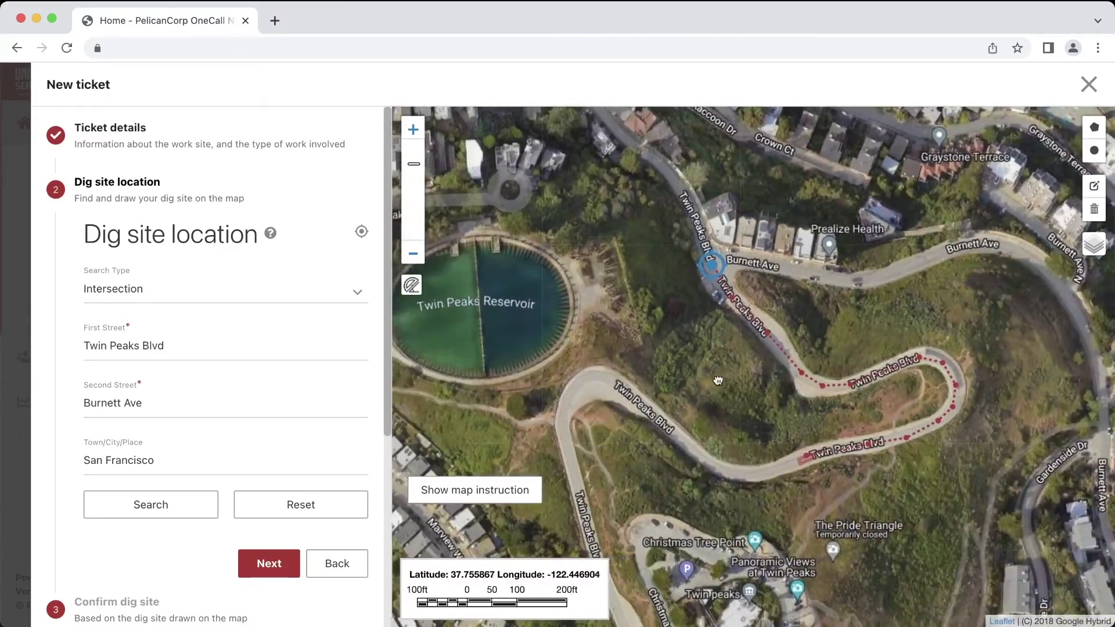
pyautogui.moveTo(718, 381); pyautogui.dragTo(756, 387)
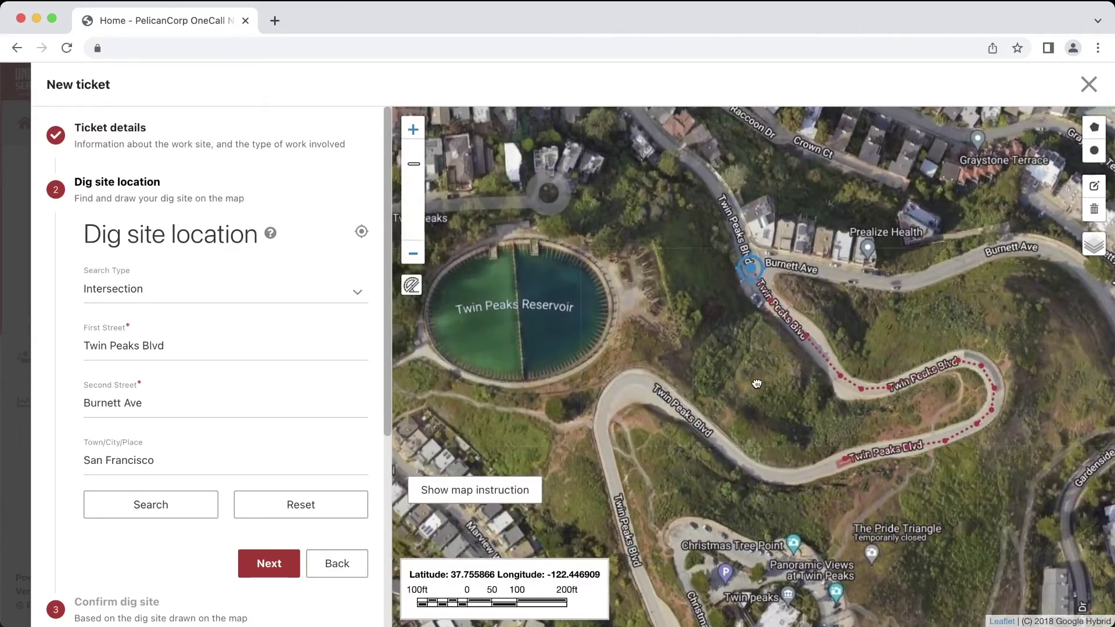
pyautogui.click(250, 574)
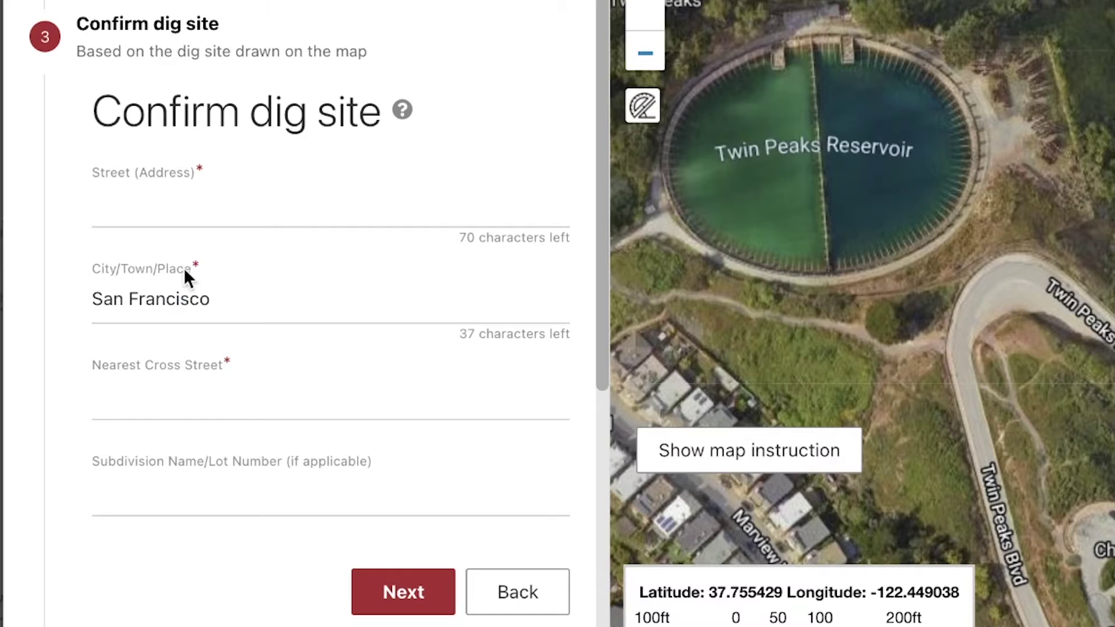
# Step: Enter Twin Peaks Blvd as the street and Burnett Ave as the nearest cross street, and submit the dig site confirmation
pyautogui.click(164, 196)
pyautogui.write('Twin Pe')
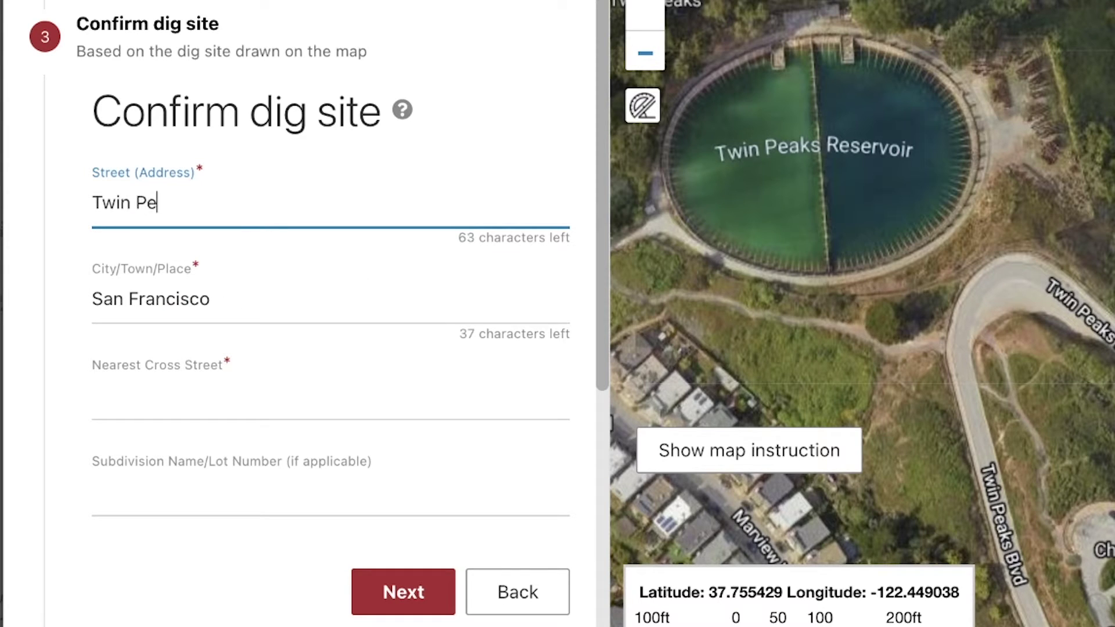
pyautogui.write('aks Blvd')
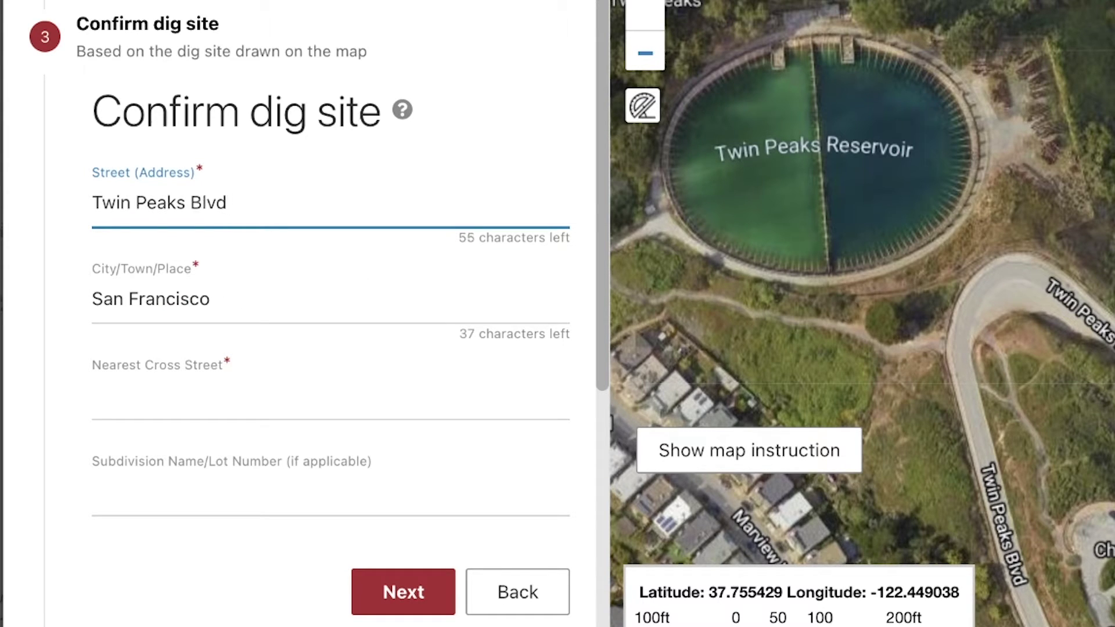
pyautogui.press('Tab')
pyautogui.press('Tab')
pyautogui.write('Burnett Ave')
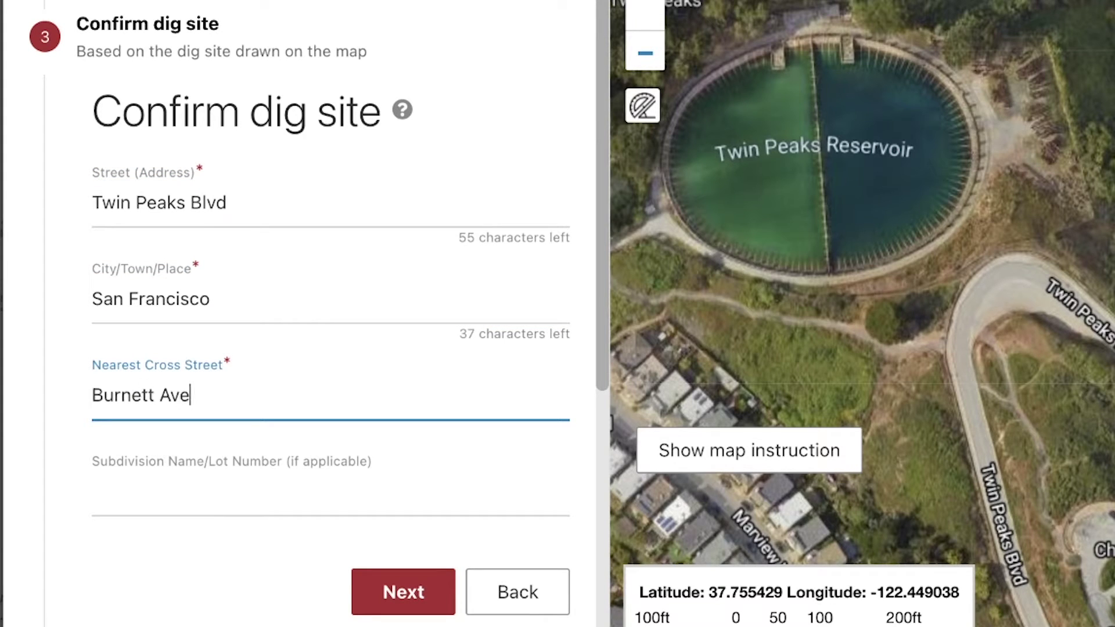
pyautogui.click(401, 592)
# Step: Enter the additional details "Center of Twin Peaks Blvd at a point 1000 feet southeast of Burnett Ave"
pyautogui.scroll(-3, 58, 444)
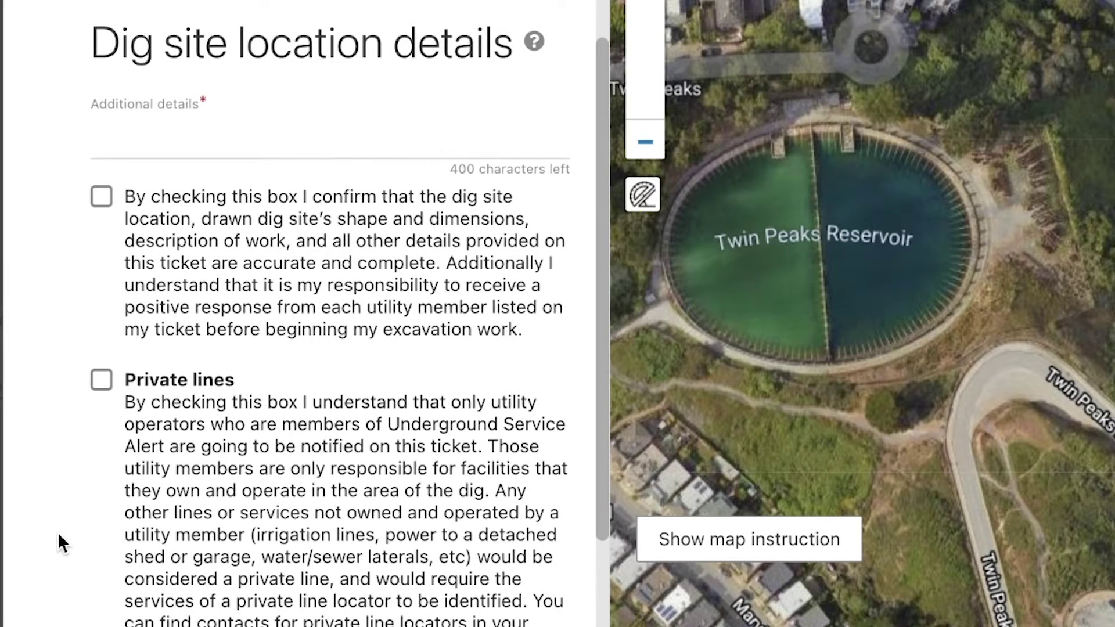
pyautogui.click(147, 131)
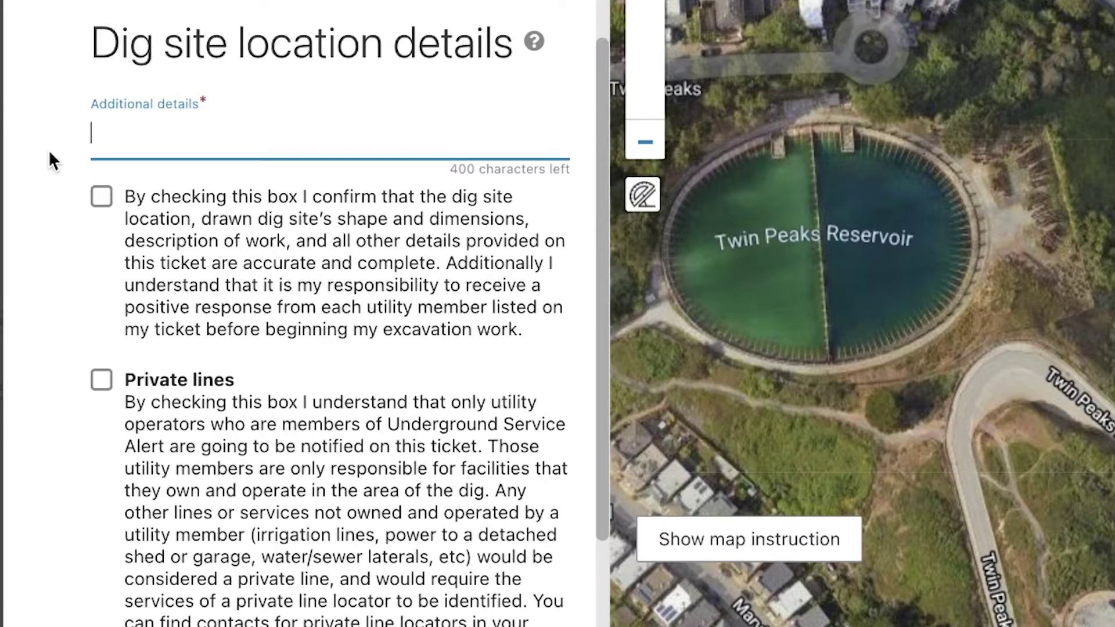
pyautogui.write('Center of Twin Peaks Blv')
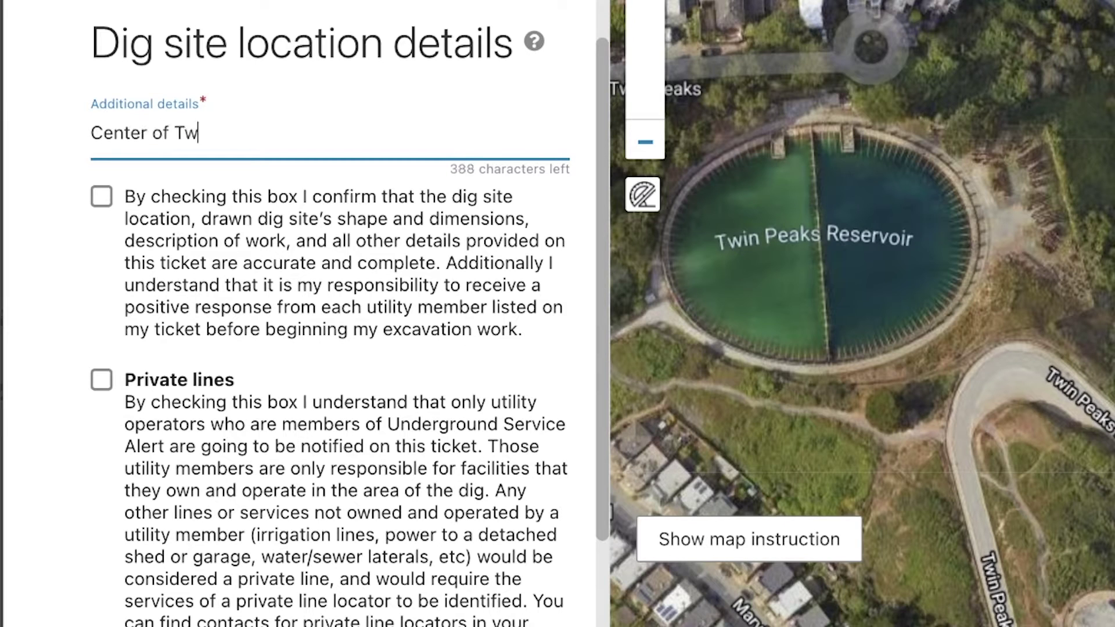
pyautogui.write('d')
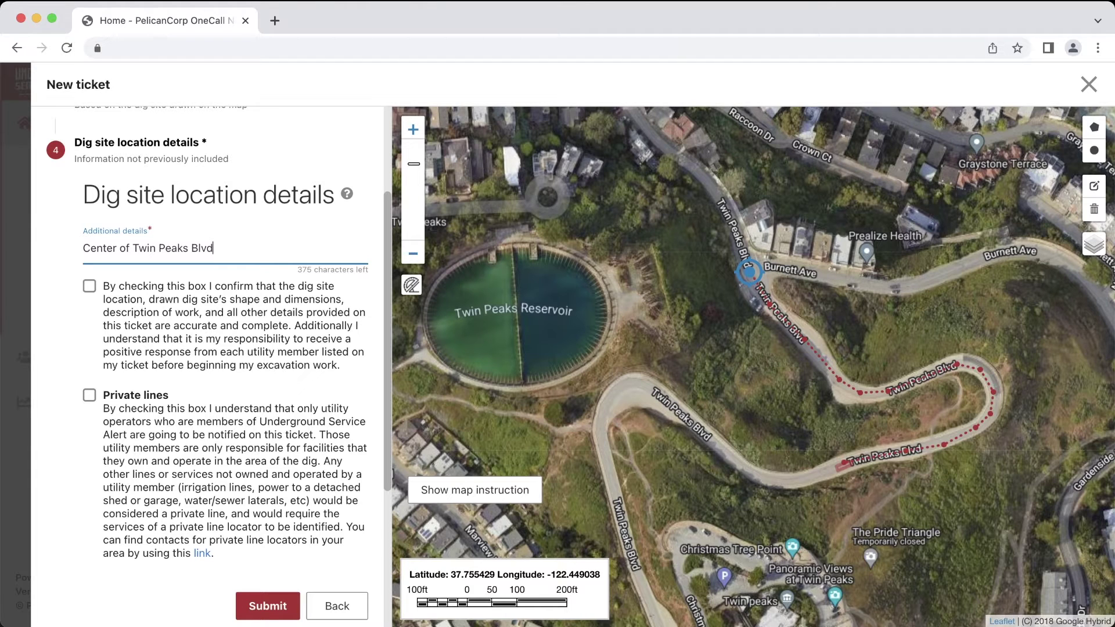
pyautogui.write('at a point 1000 feet southeast of Burn')
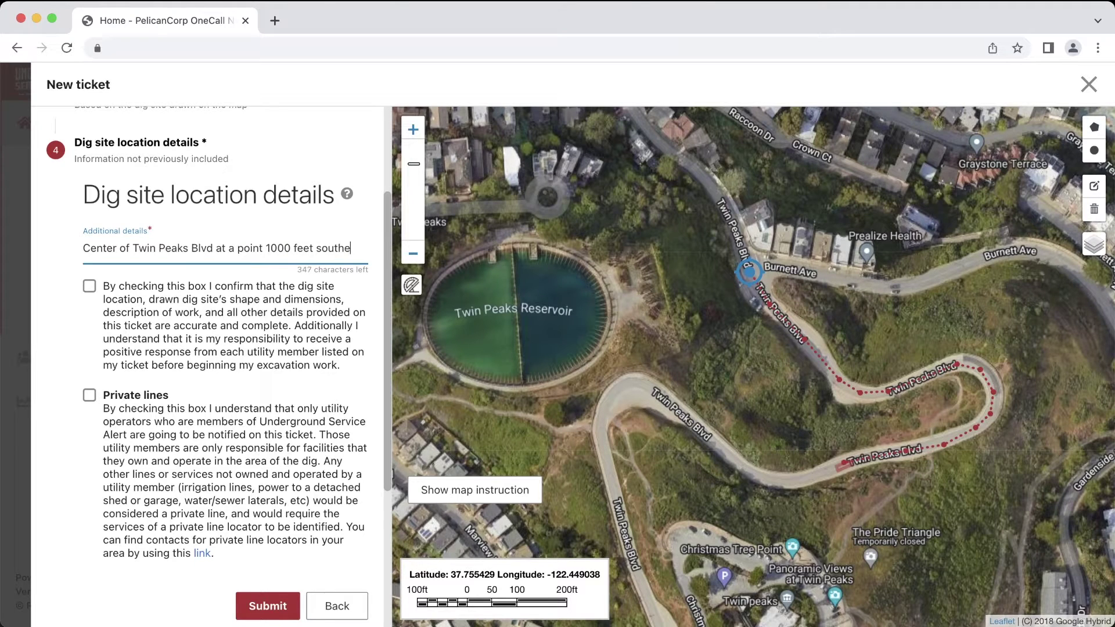
pyautogui.write('ett Ave')
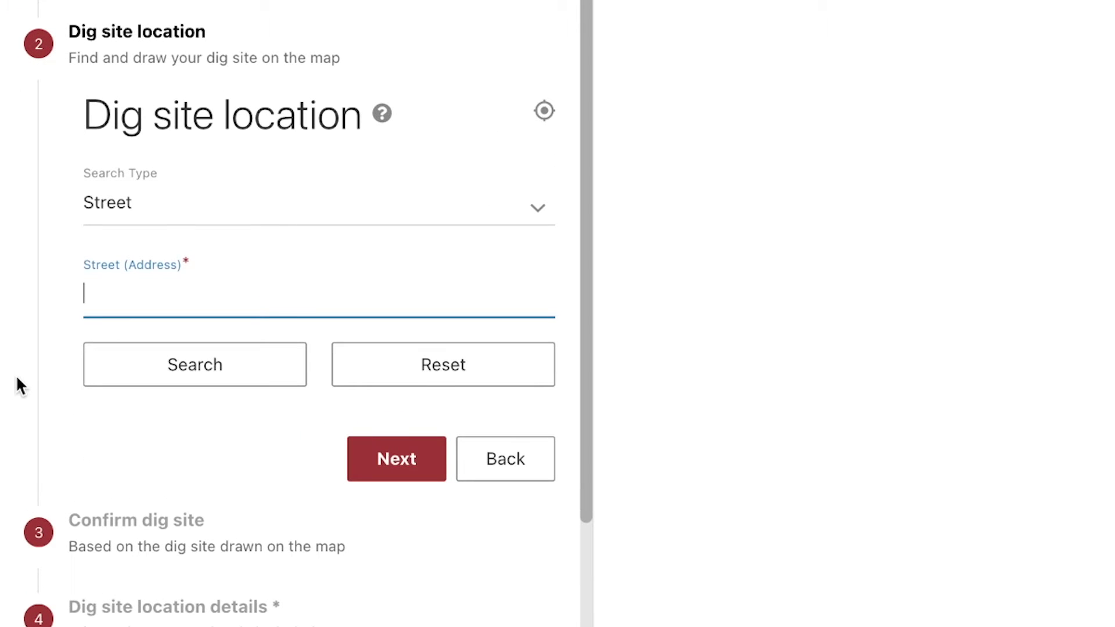
# Step: Search for the next dig site by intersection, using Mohawk St and Tara Ave in Las Vegas
pyautogui.click(186, 206)
pyautogui.click(179, 303)
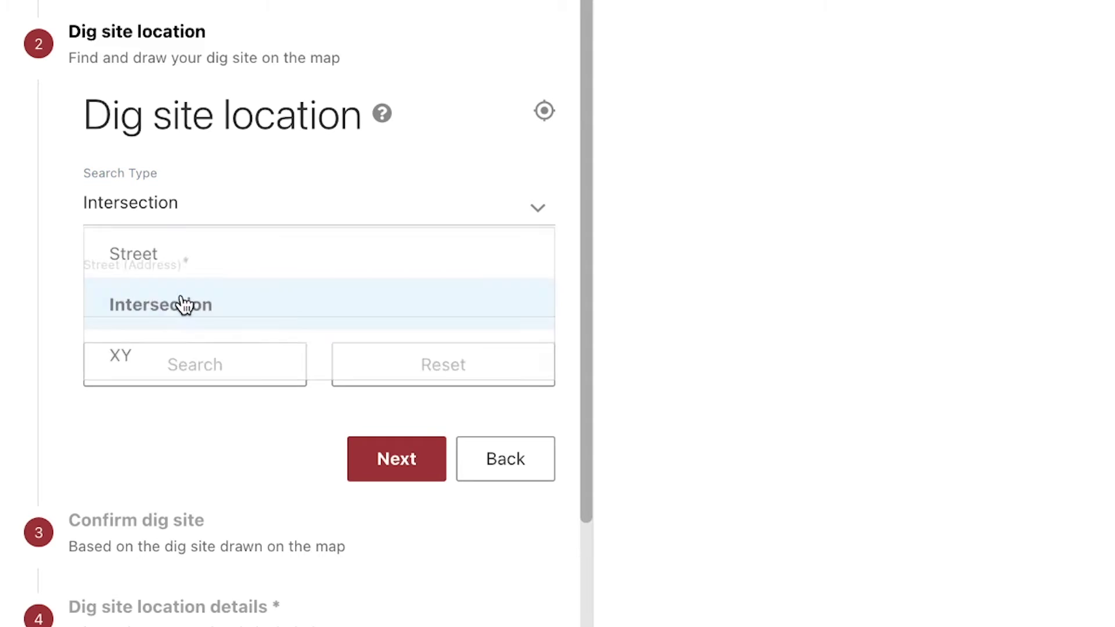
pyautogui.click(89, 294)
pyautogui.write('Mohawk St')
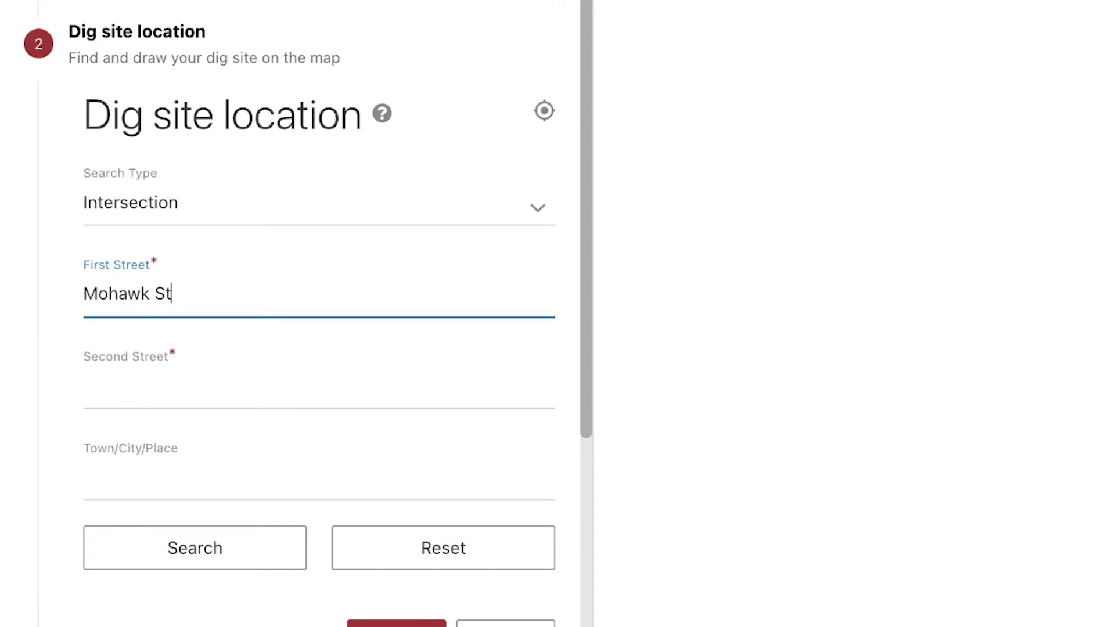
pyautogui.press('Tab')
pyautogui.write('Tara Ave')
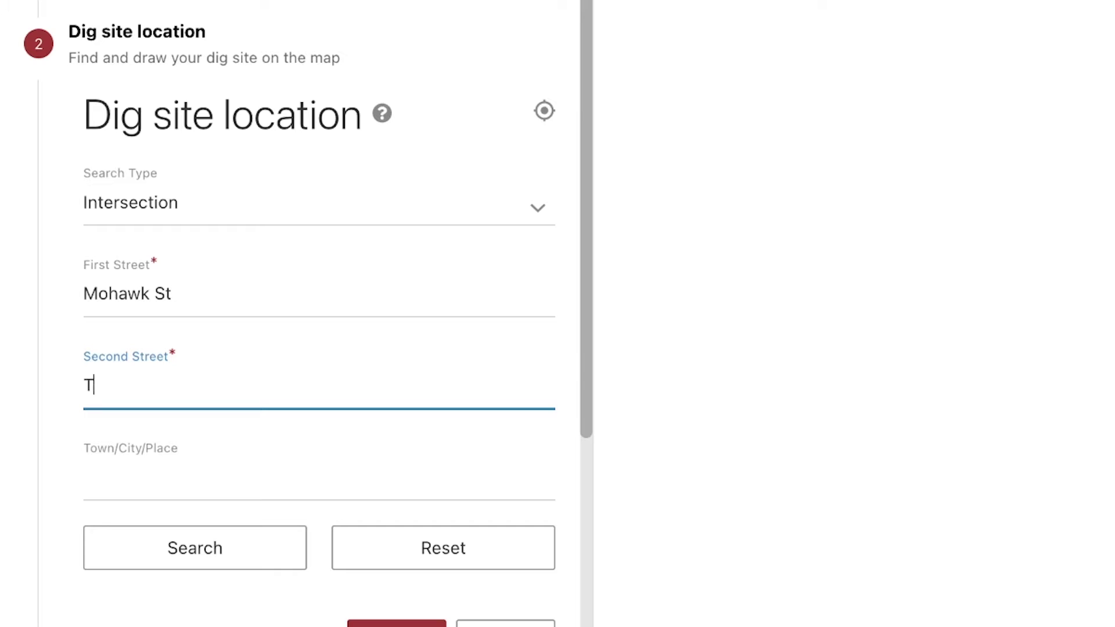
pyautogui.press('Tab')
pyautogui.write('Las Vegas')
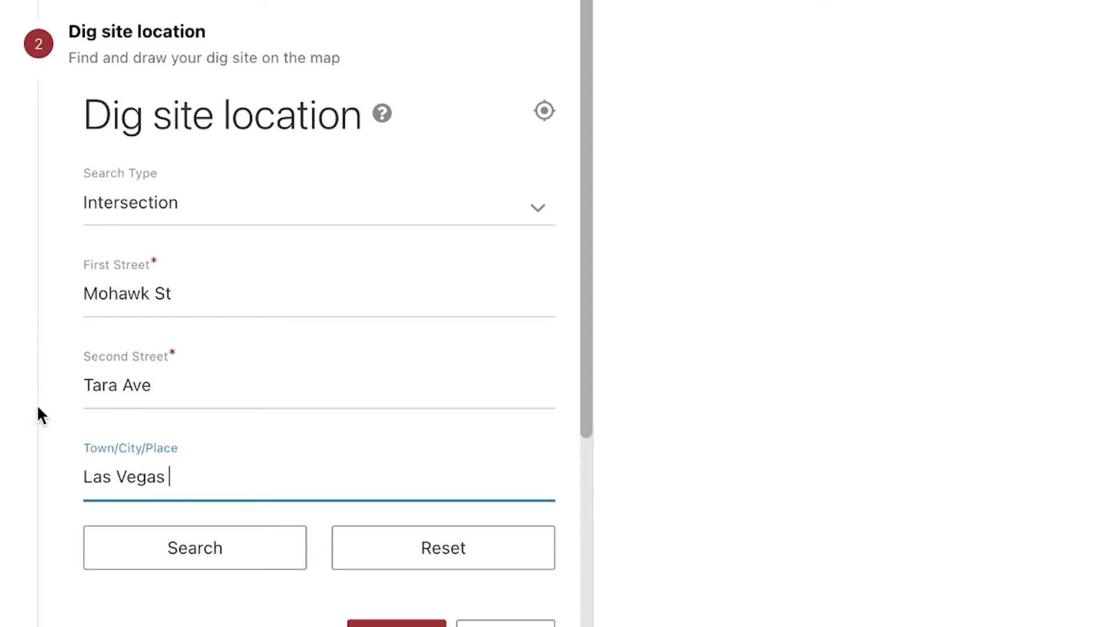
pyautogui.click(136, 548)
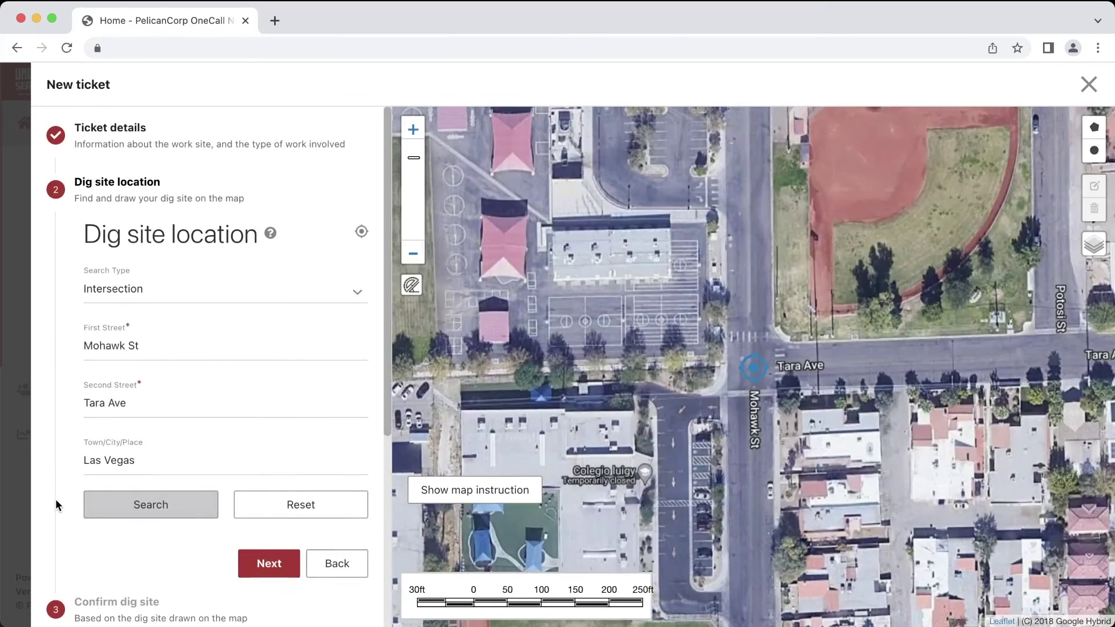
# Step: Trace a measuring line from the Tara Ave intersection about 205 ft north along Mohawk St and about 50 ft east
pyautogui.moveTo(691, 309); pyautogui.dragTo(698, 443)
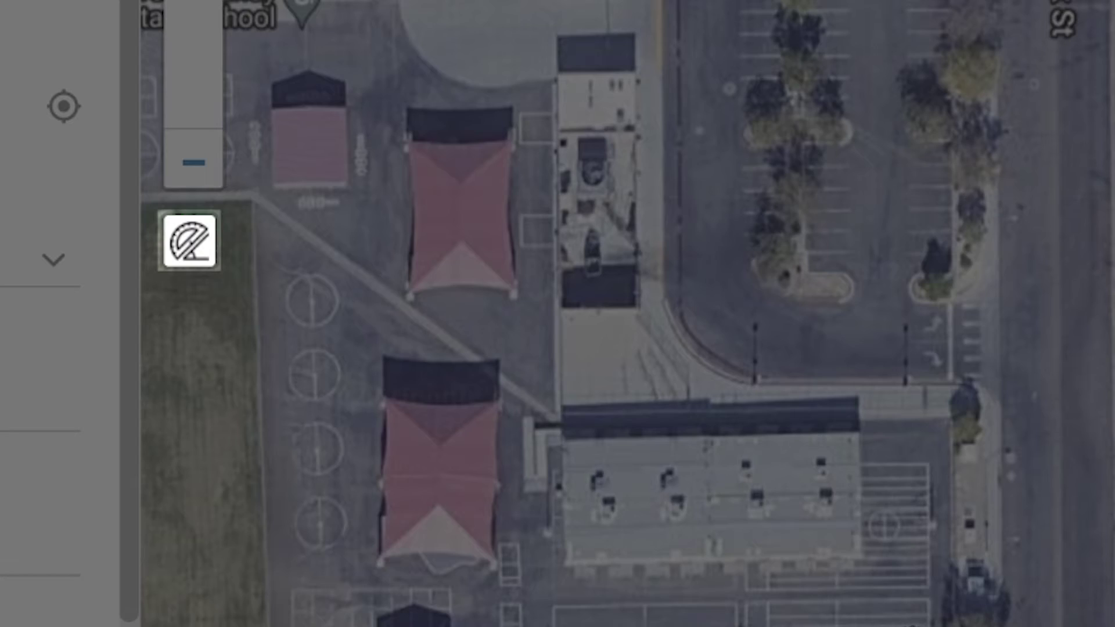
pyautogui.click(186, 247)
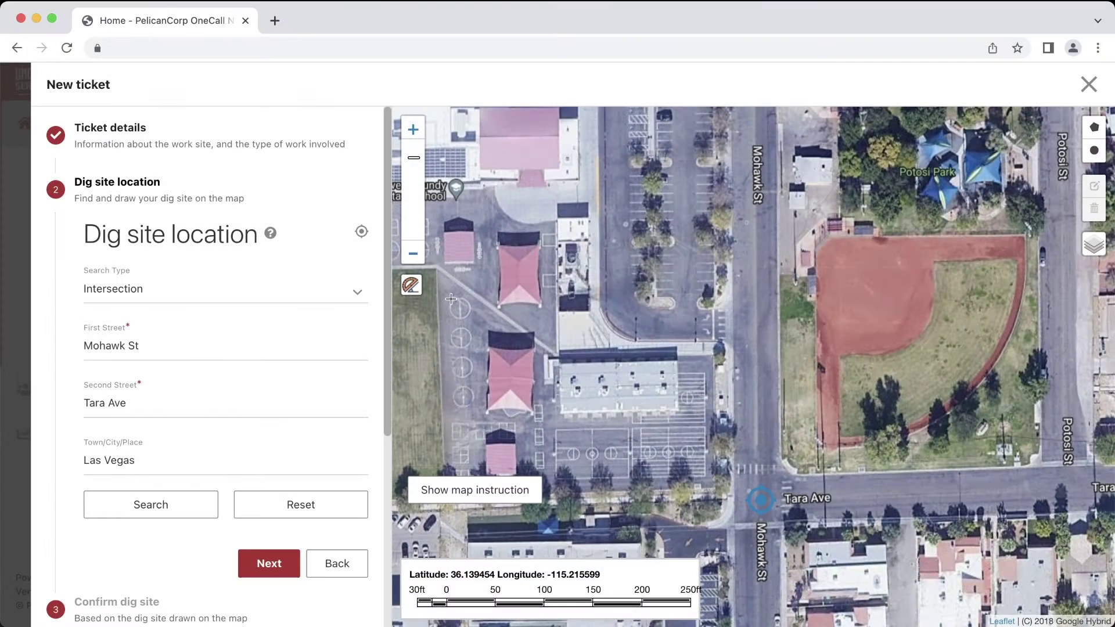
pyautogui.click(761, 501)
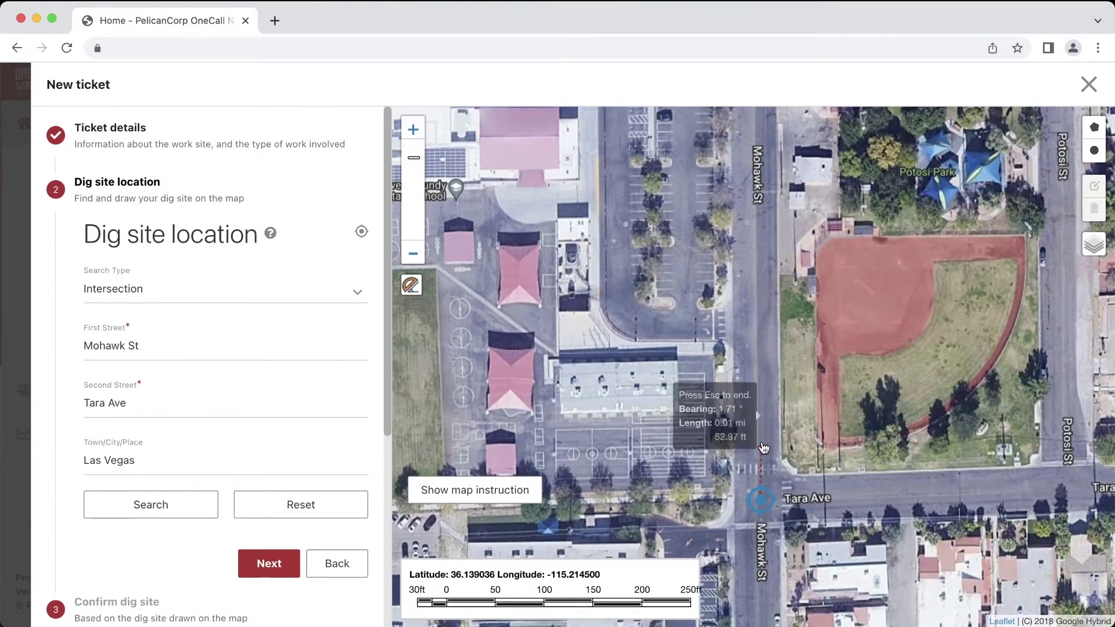
pyautogui.click(759, 298)
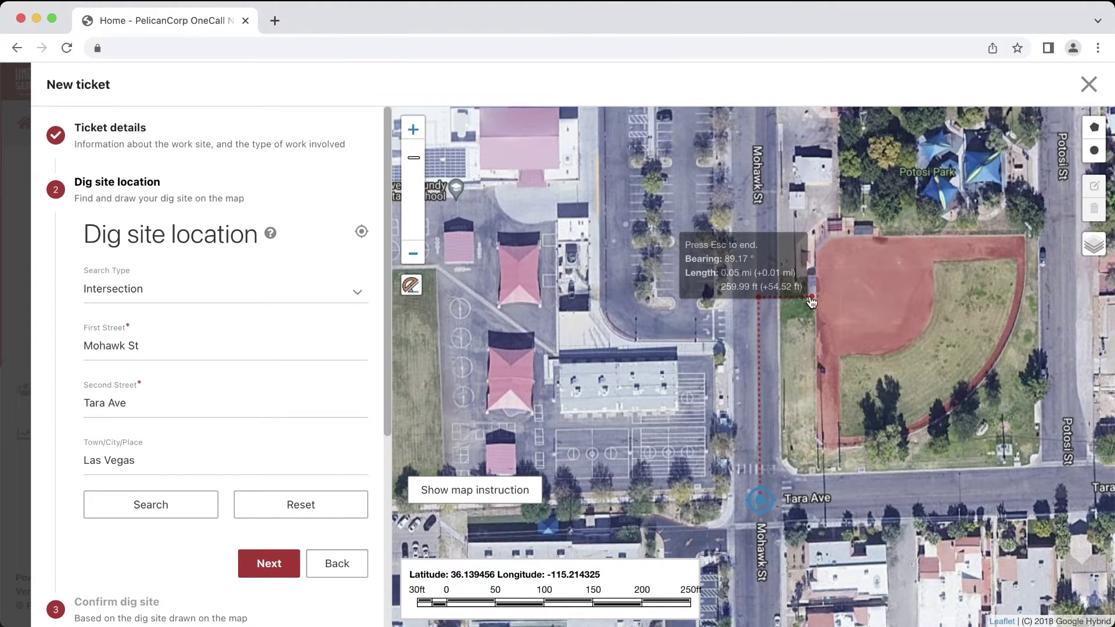
pyautogui.click(812, 298)
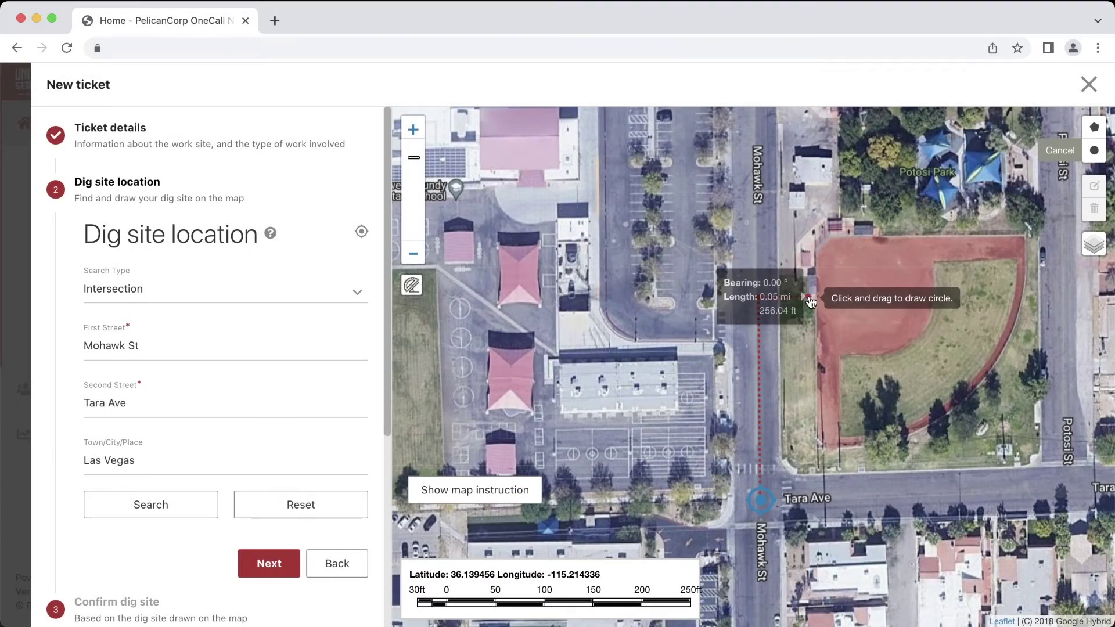
# Step: Draw a circular dig site centred on the end of the measuring line east of Mohawk St and submit the location
pyautogui.moveTo(809, 298); pyautogui.dragTo(807, 321)
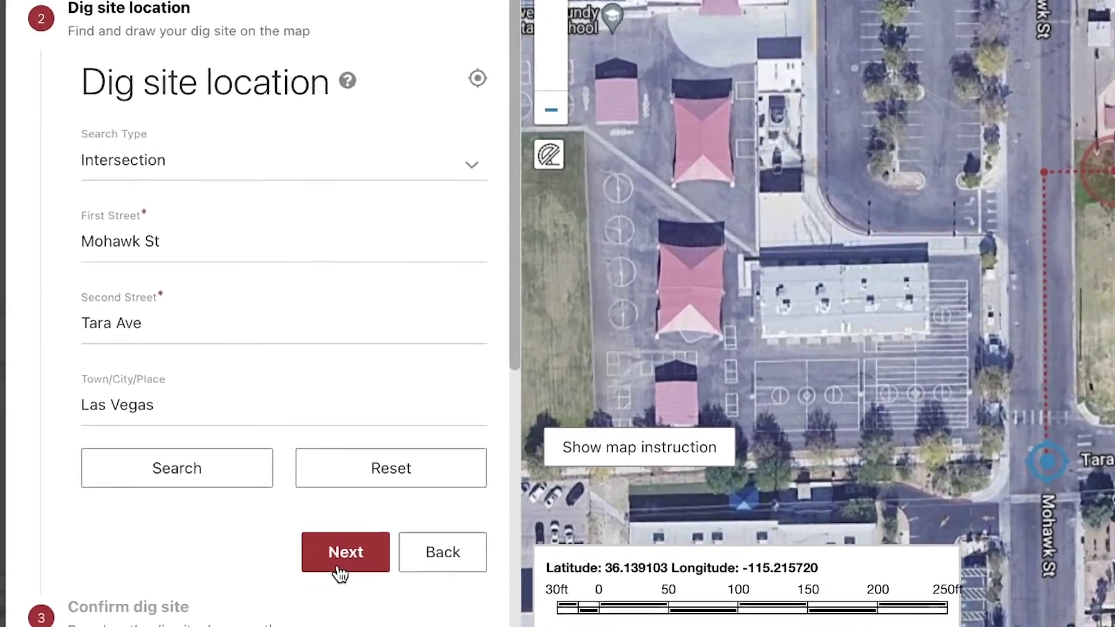
pyautogui.click(342, 566)
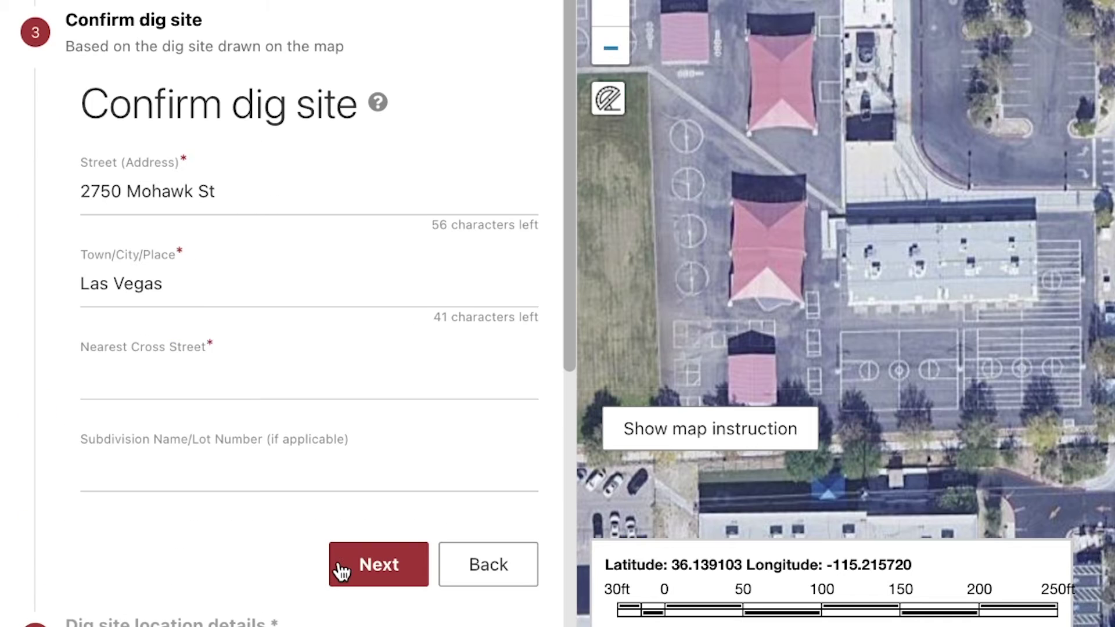
# Step: Remove the house number so the street reads Mohawk St, enter Tara Ave as the nearest cross street, and submit the confirmation
pyautogui.tripleClick(119, 192)
pyautogui.click(103, 193)
pyautogui.moveTo(125, 192); pyautogui.dragTo(70, 189)
pyautogui.press('BackSpace')
pyautogui.click(174, 376)
pyautogui.write('Tara Ave')
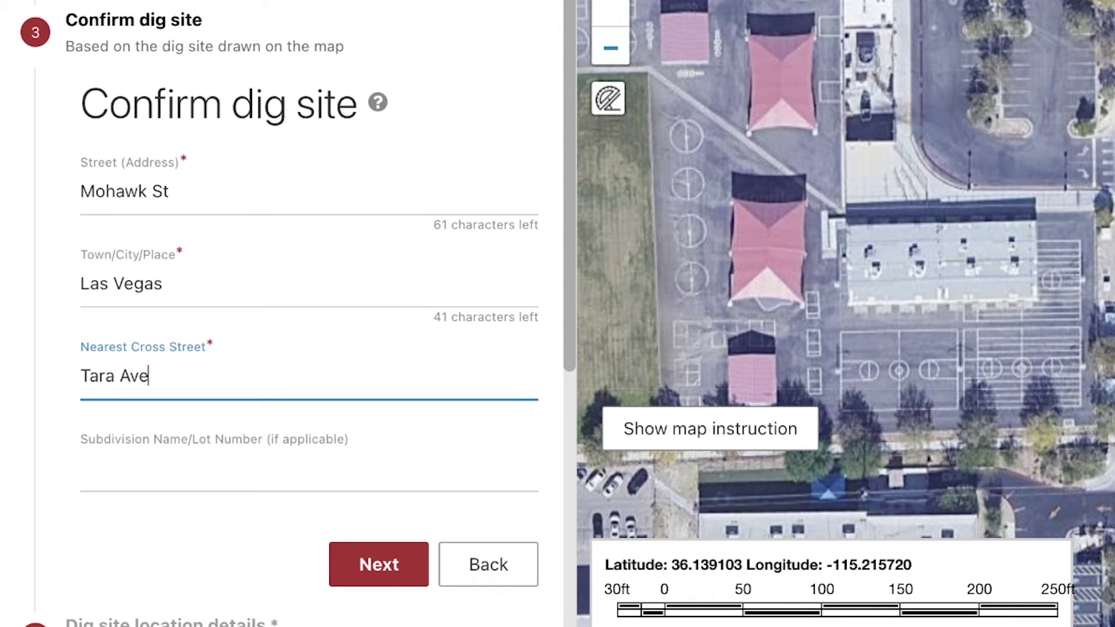
pyautogui.click(364, 564)
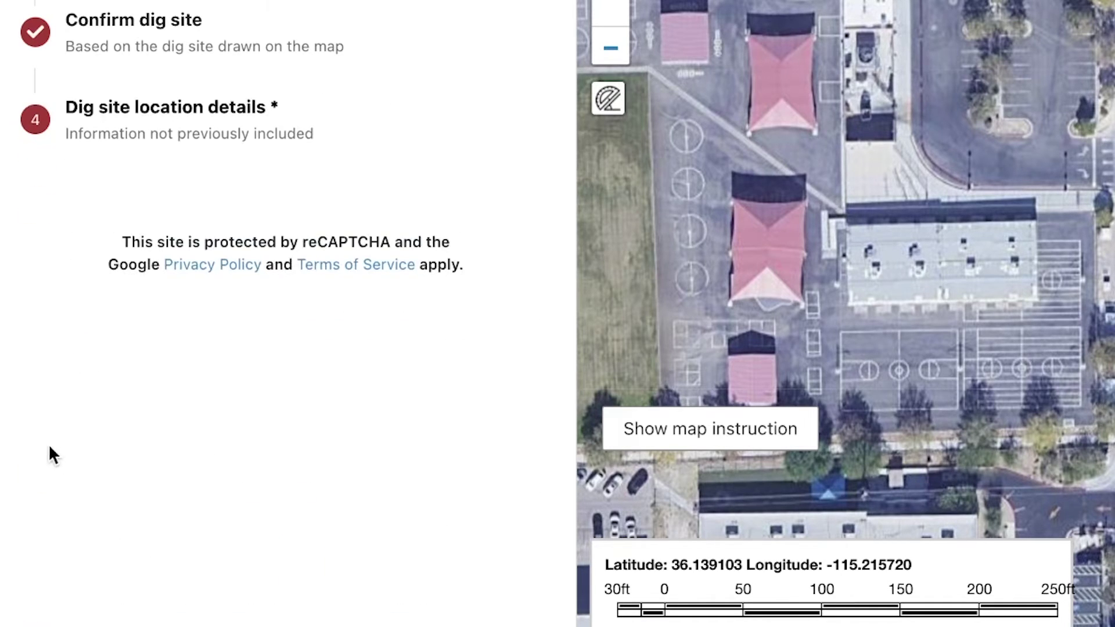
# Step: Describe the dig location as "At a point 200 feet north of Tara Ave (following Mohawk St) & 50 feet east of Mohawk St"
pyautogui.scroll(-4, 36, 468)
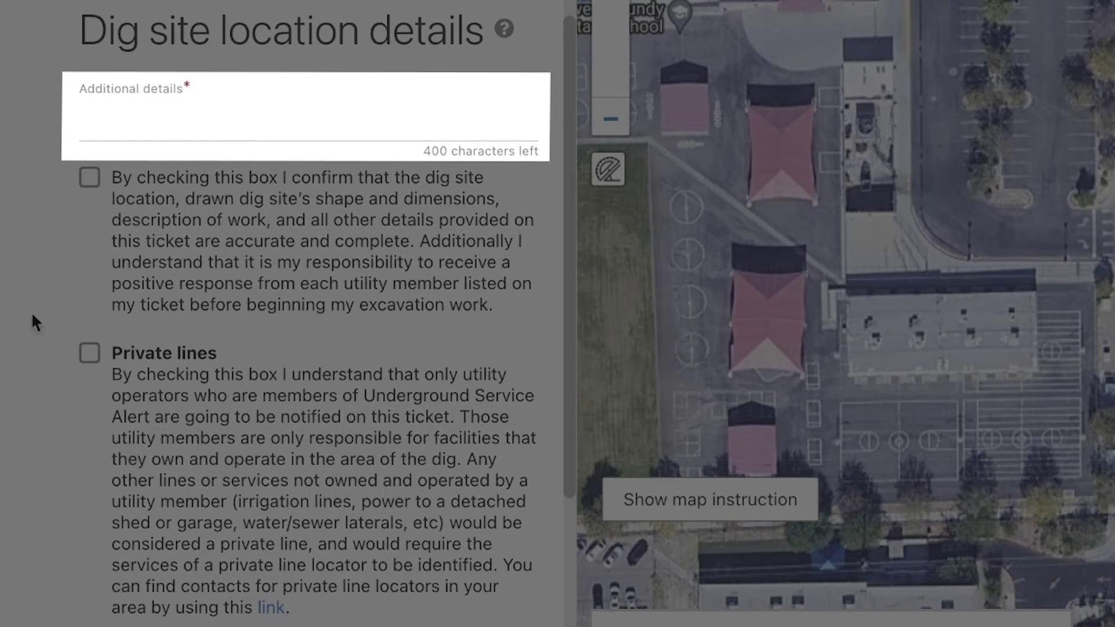
pyautogui.click(120, 115)
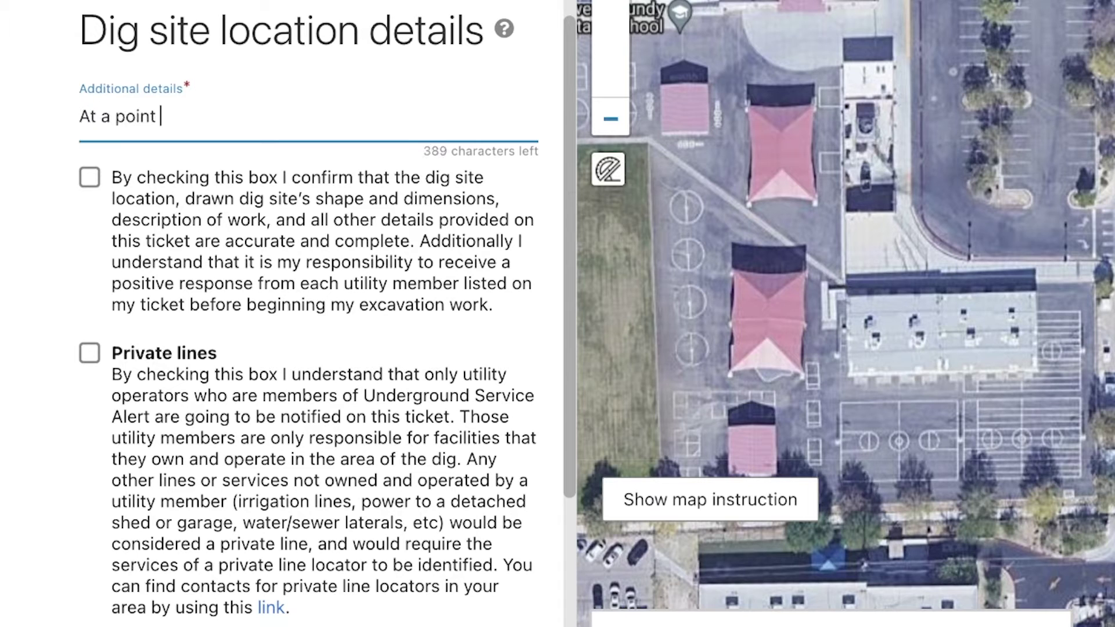
pyautogui.write('of T')
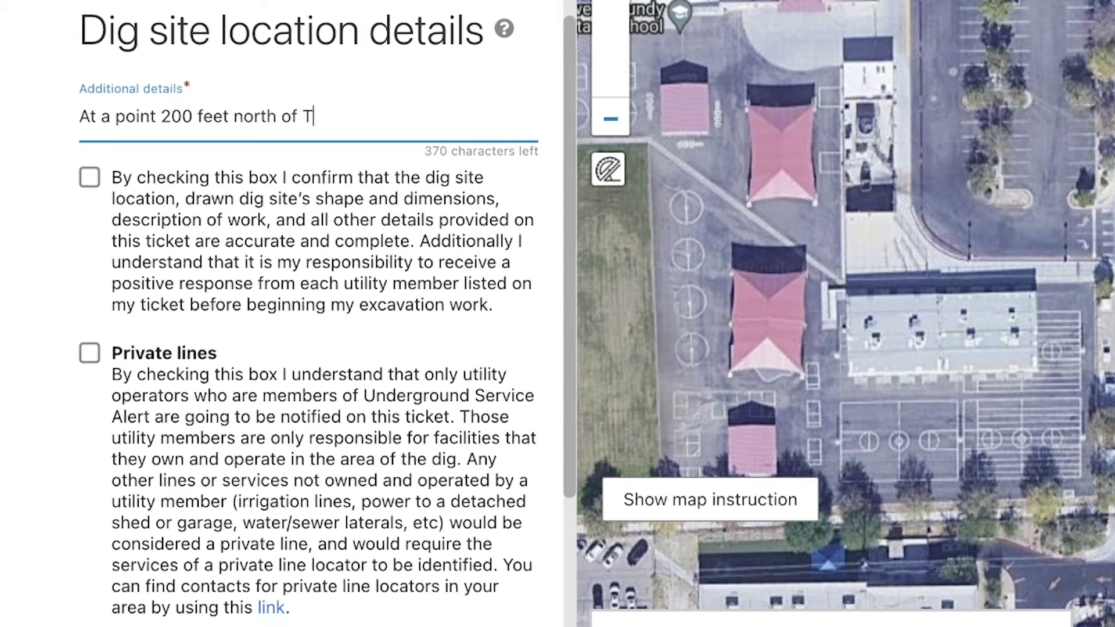
pyautogui.write('ara Ave (foll')
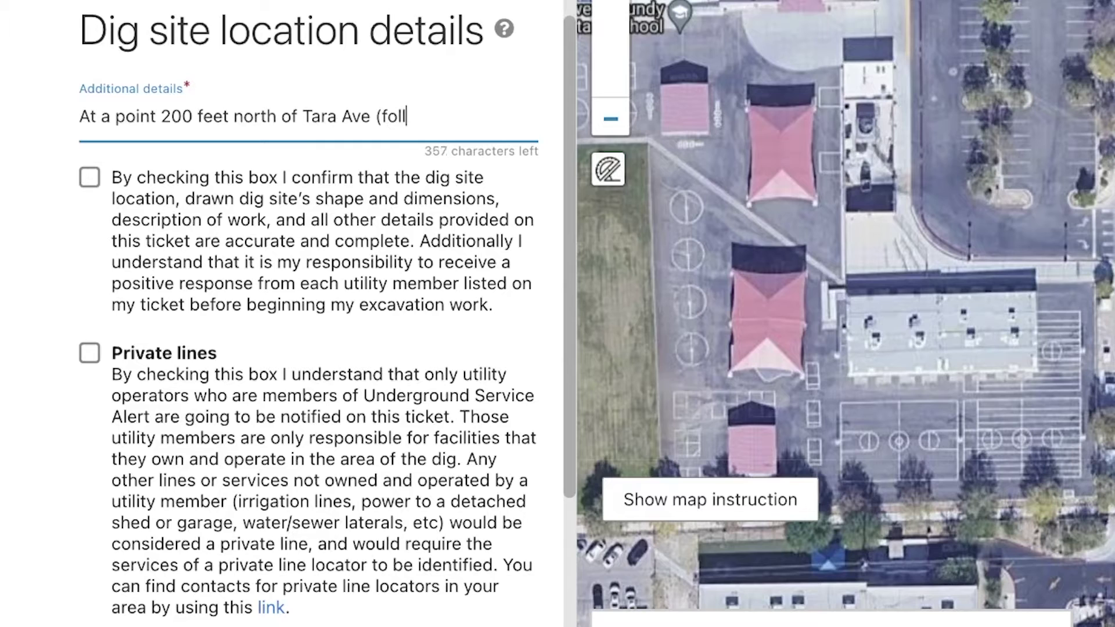
pyautogui.write('owing Mohawk St')
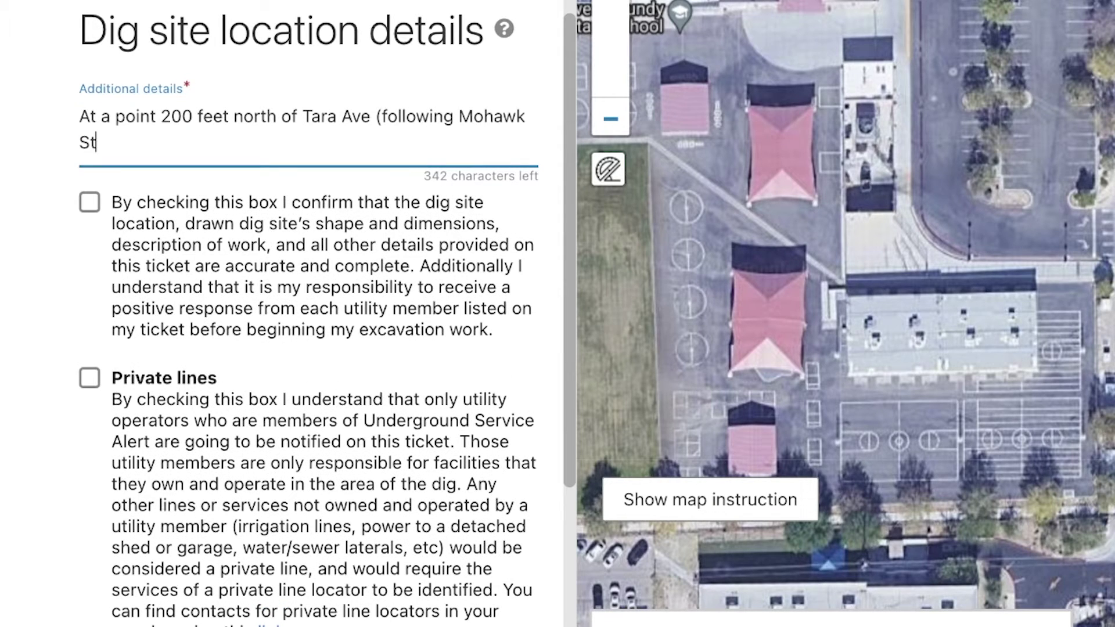
pyautogui.write(') & 50 feet east of Moh')
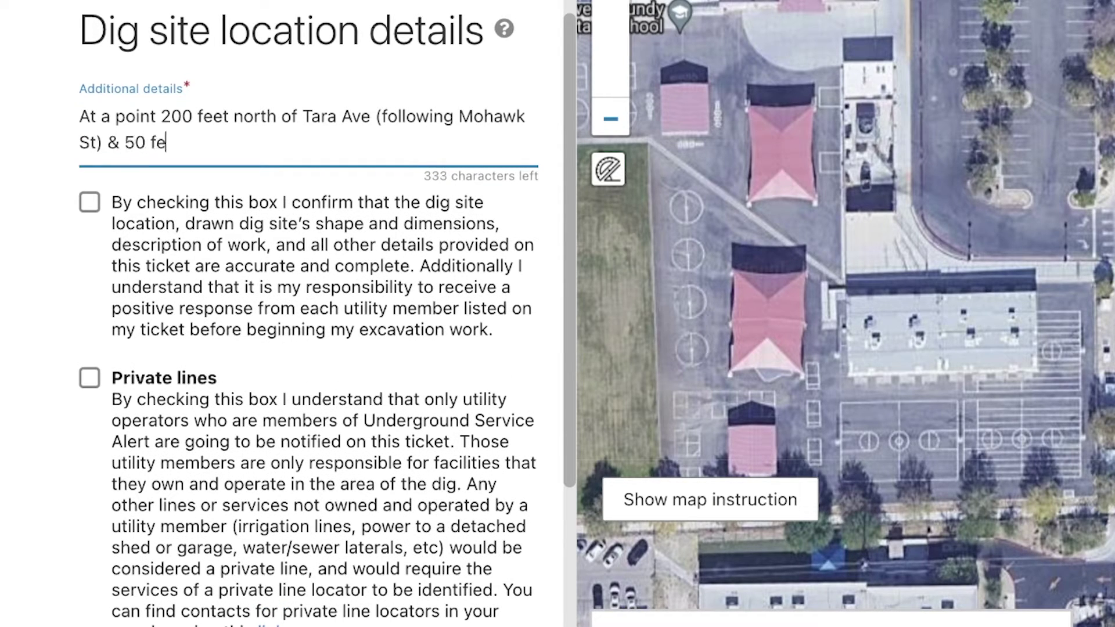
pyautogui.write('awk St')
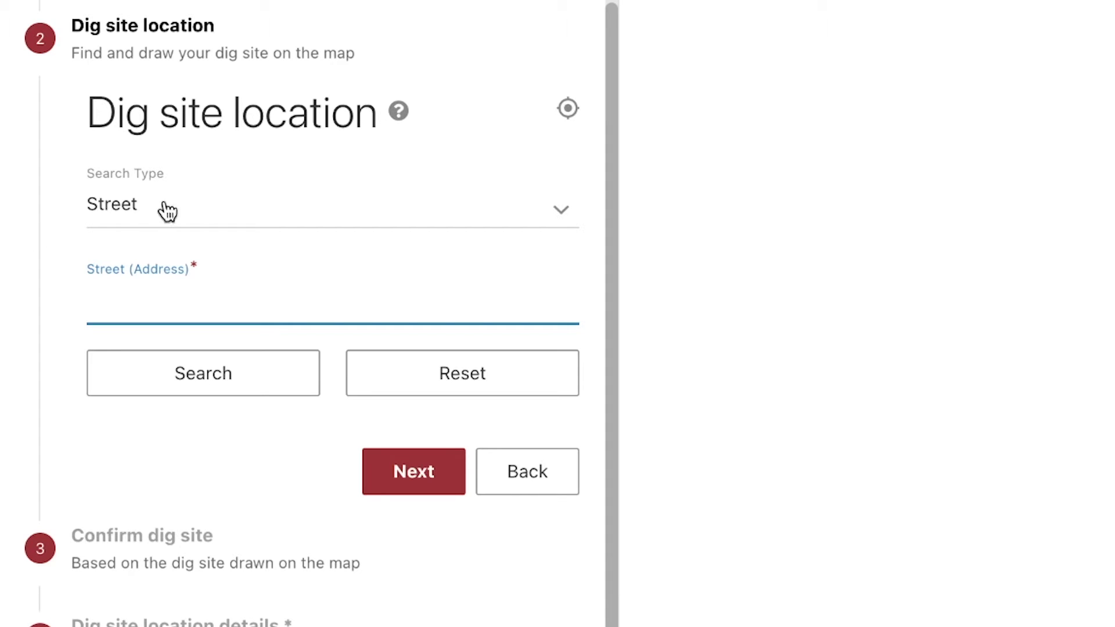
# Step: Search for the next dig site by XY coordinates, using longitude -115.271531 and latitude 35.977859
pyautogui.click(213, 207)
pyautogui.click(224, 385)
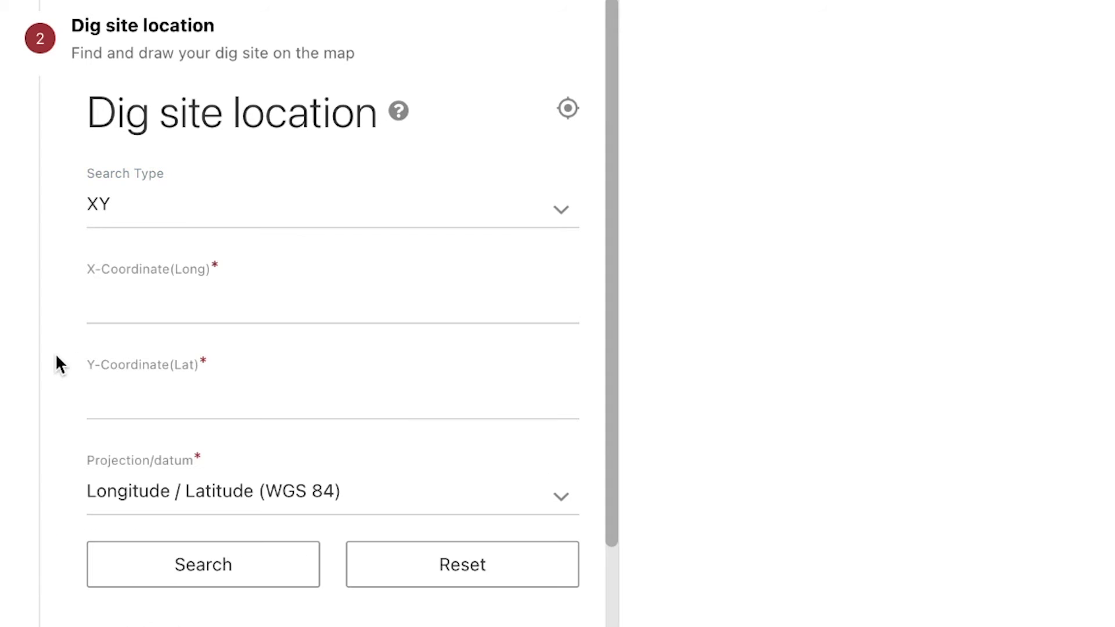
pyautogui.click(92, 303)
pyautogui.write('-115.271531')
pyautogui.click(98, 395)
pyautogui.write('35.977859')
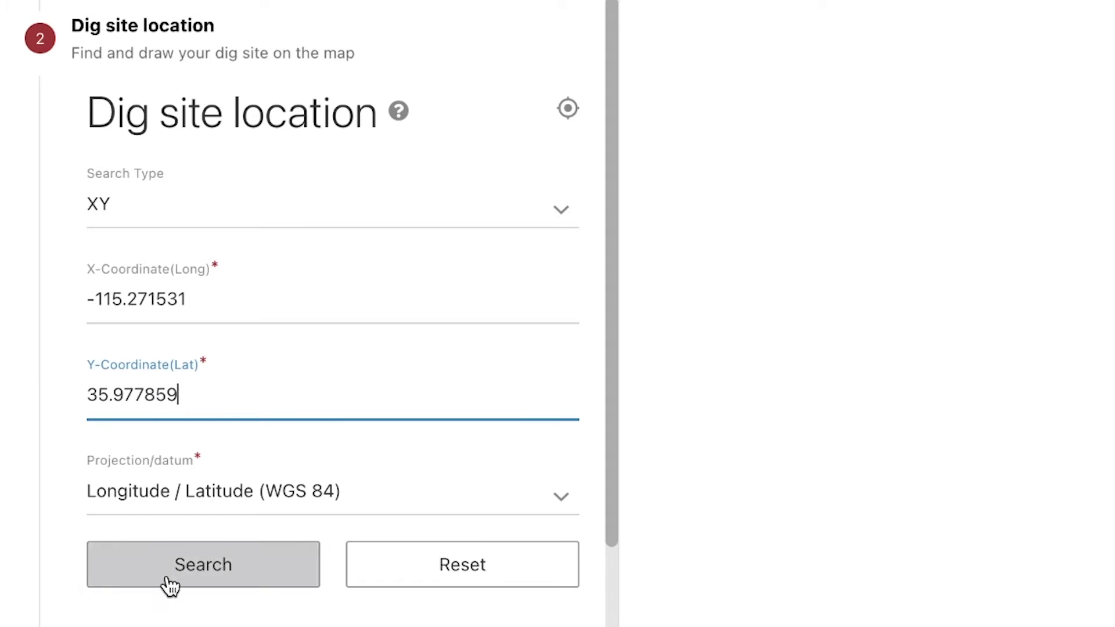
pyautogui.click(167, 581)
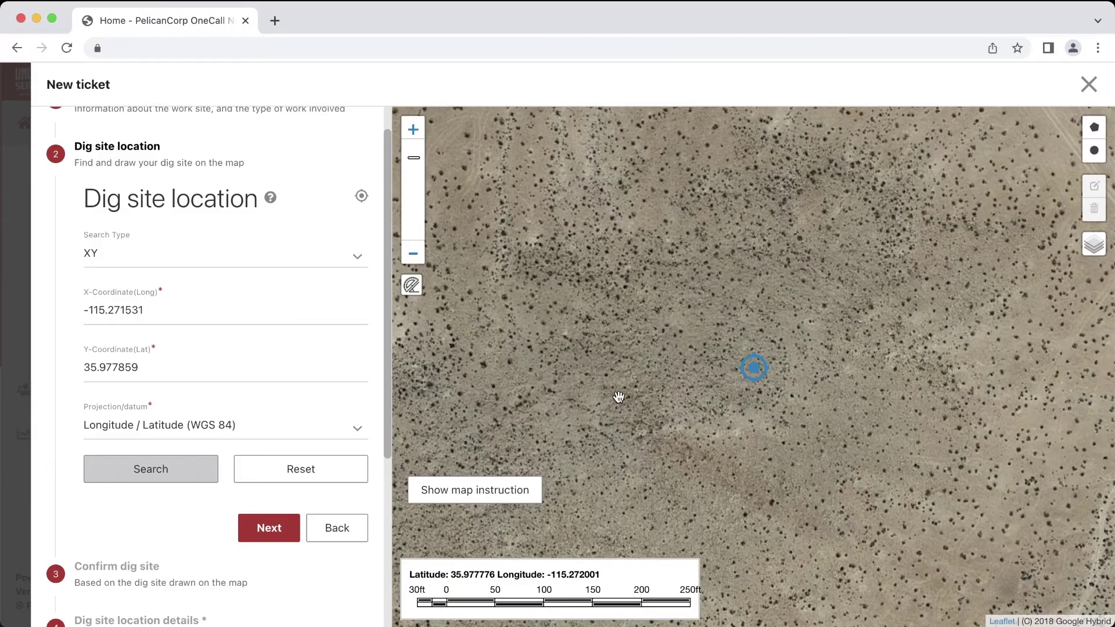
# Step: Check the surroundings of the located coordinate point and draw a small circular dig site centred on it
pyautogui.scroll(-2, 618, 392)
pyautogui.moveTo(600, 393); pyautogui.dragTo(815, 332)
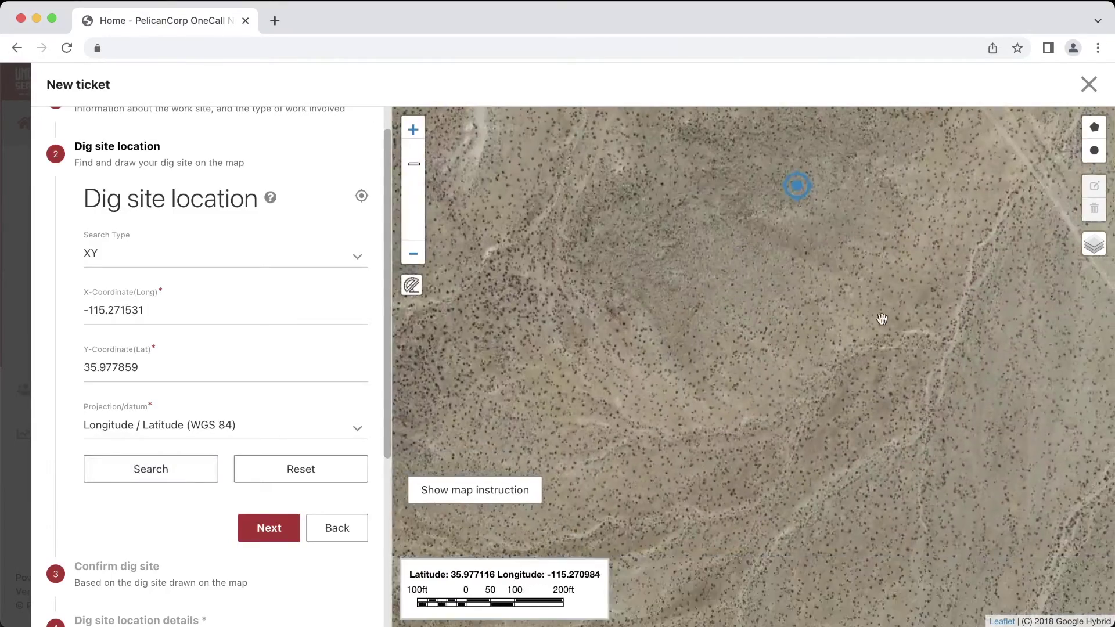
pyautogui.moveTo(883, 319); pyautogui.dragTo(682, 497)
pyautogui.moveTo(648, 351); pyautogui.dragTo(787, 406)
pyautogui.scroll(2, 740, 432)
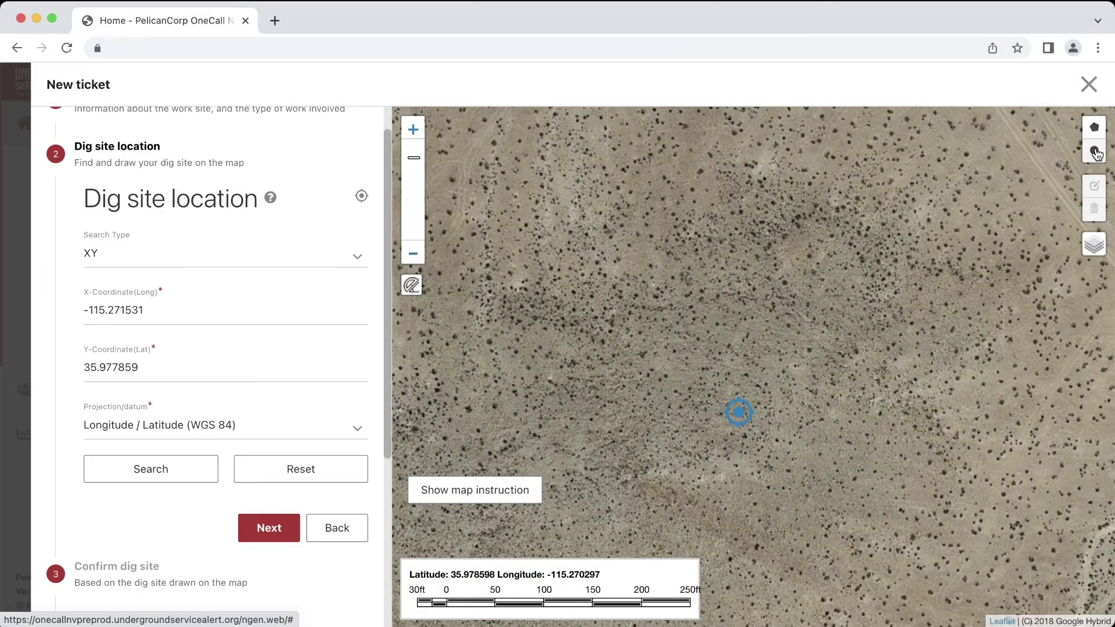
pyautogui.click(1078, 196)
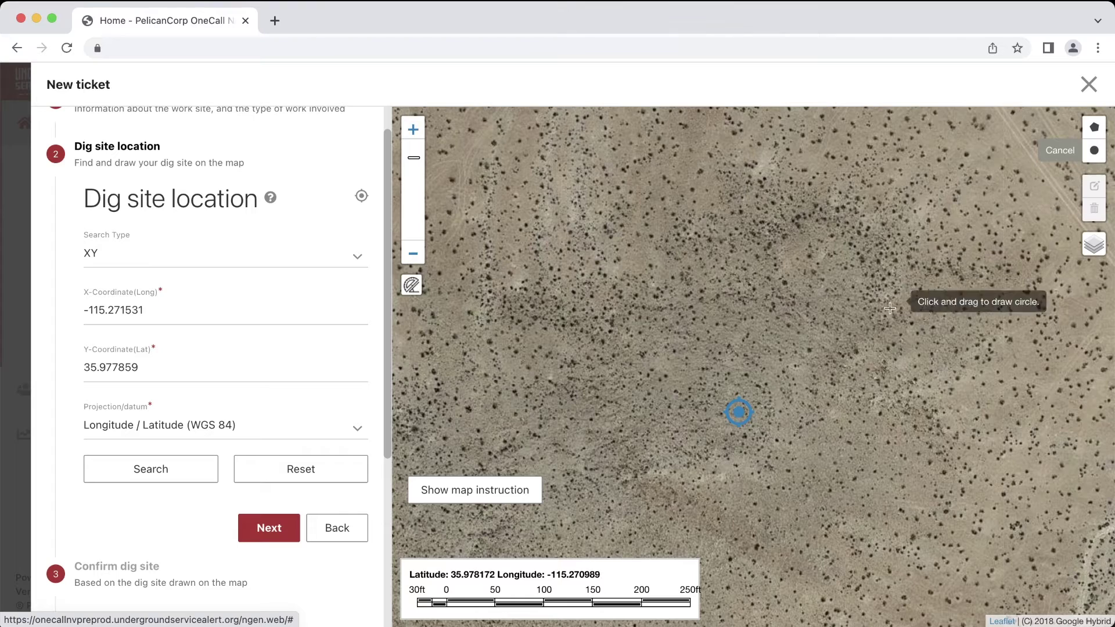
pyautogui.moveTo(740, 417); pyautogui.dragTo(761, 433)
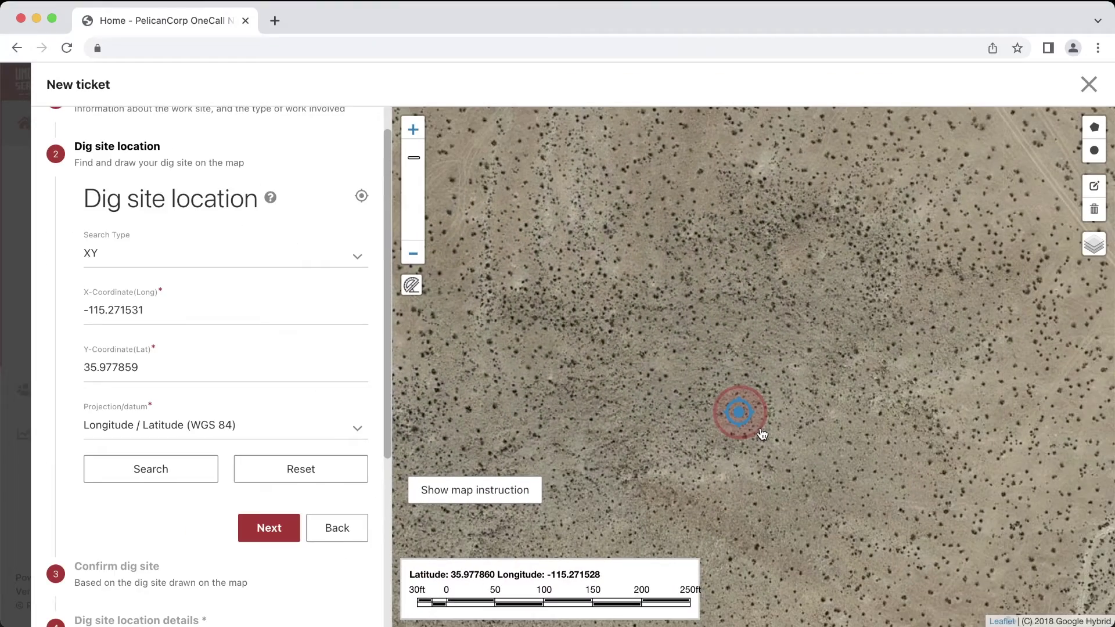
# Step: Measure from the dig site centre northeast to the intersection of S Buffalo Dr and Starr Ave, and submit the location
pyautogui.click(411, 284)
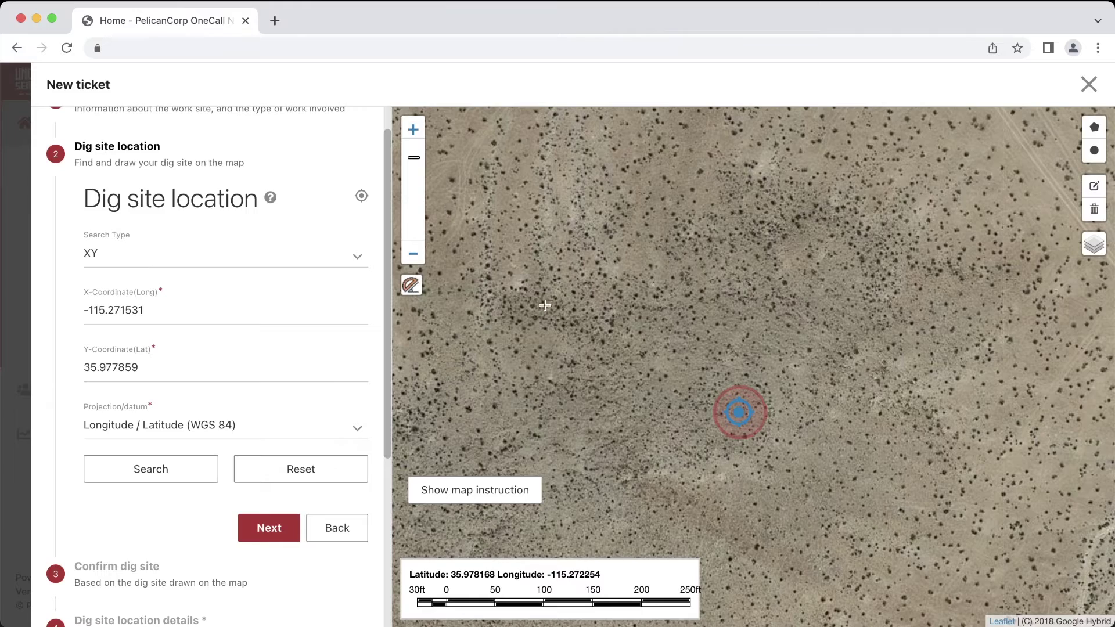
pyautogui.click(738, 412)
pyautogui.scroll(-3, 748, 332)
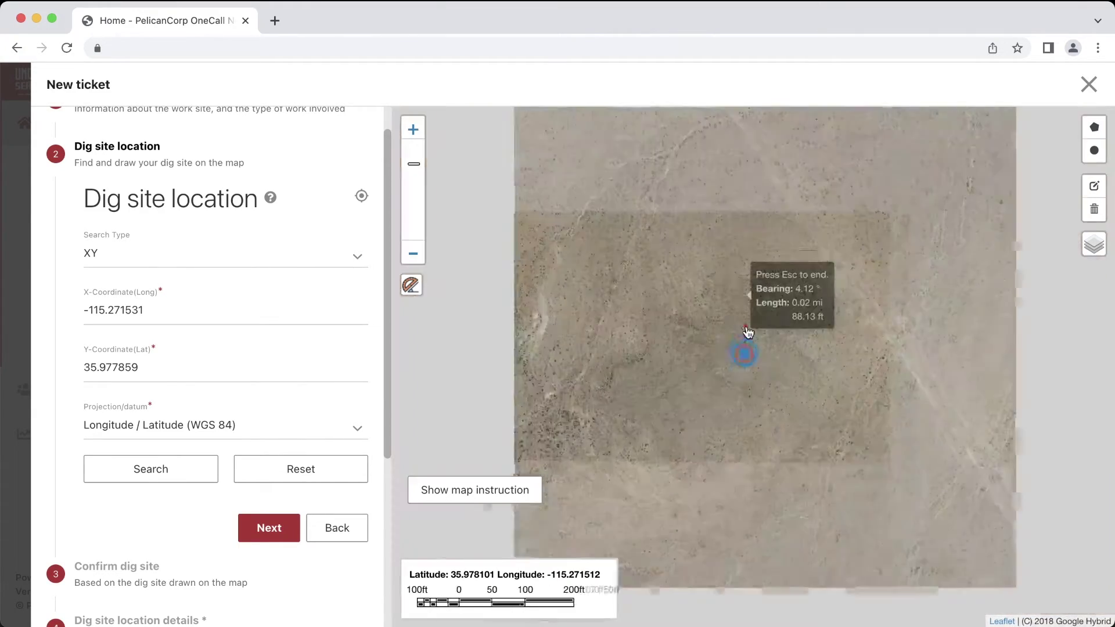
pyautogui.moveTo(786, 294); pyautogui.dragTo(537, 463)
pyautogui.scroll(2, 838, 284)
pyautogui.scroll(3, 838, 284)
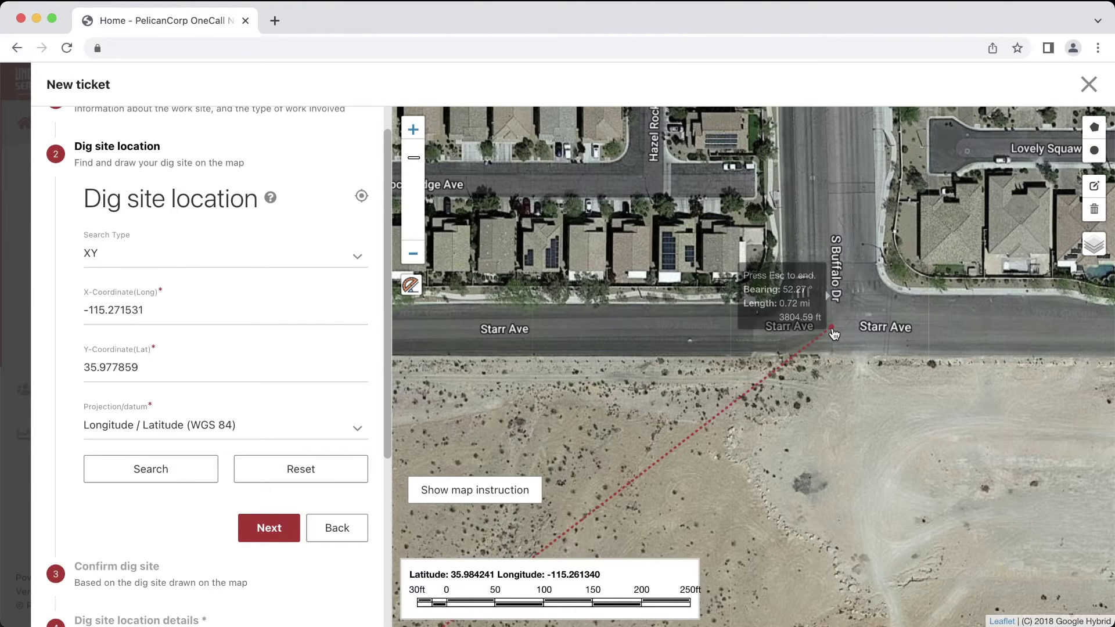
pyautogui.press('Escape')
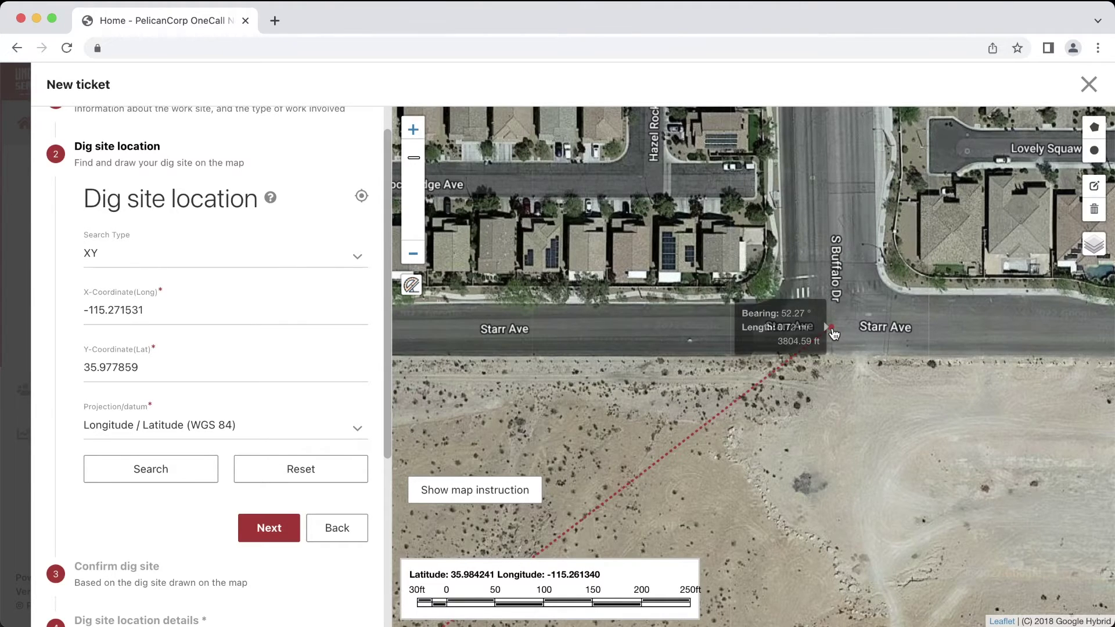
pyautogui.scroll(-3, 834, 334)
pyautogui.scroll(1, 955, 295)
pyautogui.scroll(-1, 954, 294)
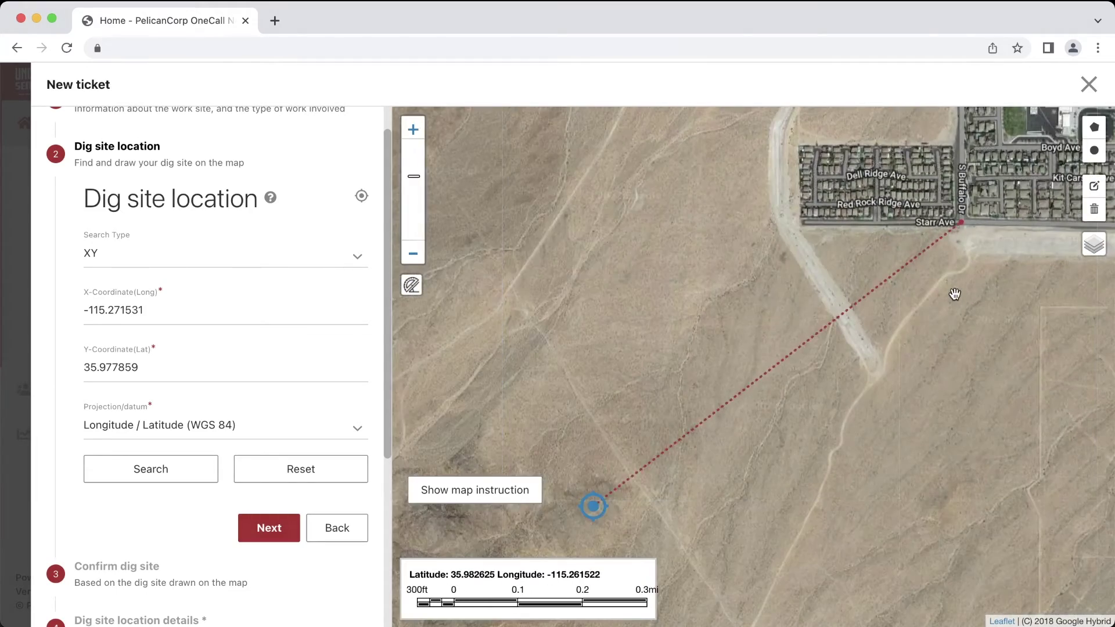
pyautogui.moveTo(964, 227)
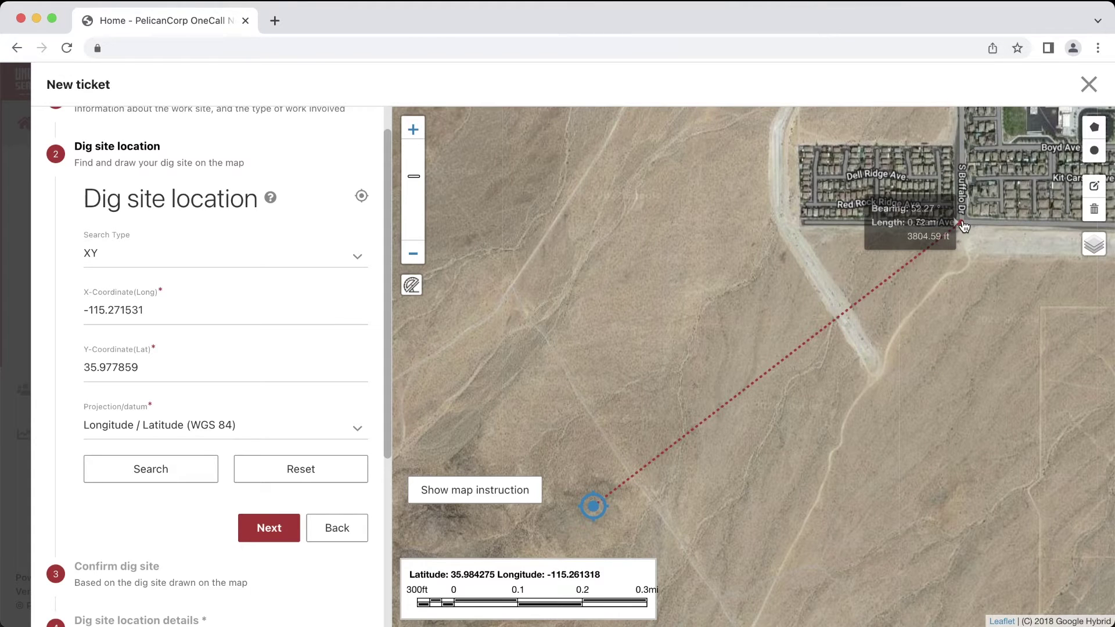
pyautogui.moveTo(947, 305); pyautogui.dragTo(985, 323)
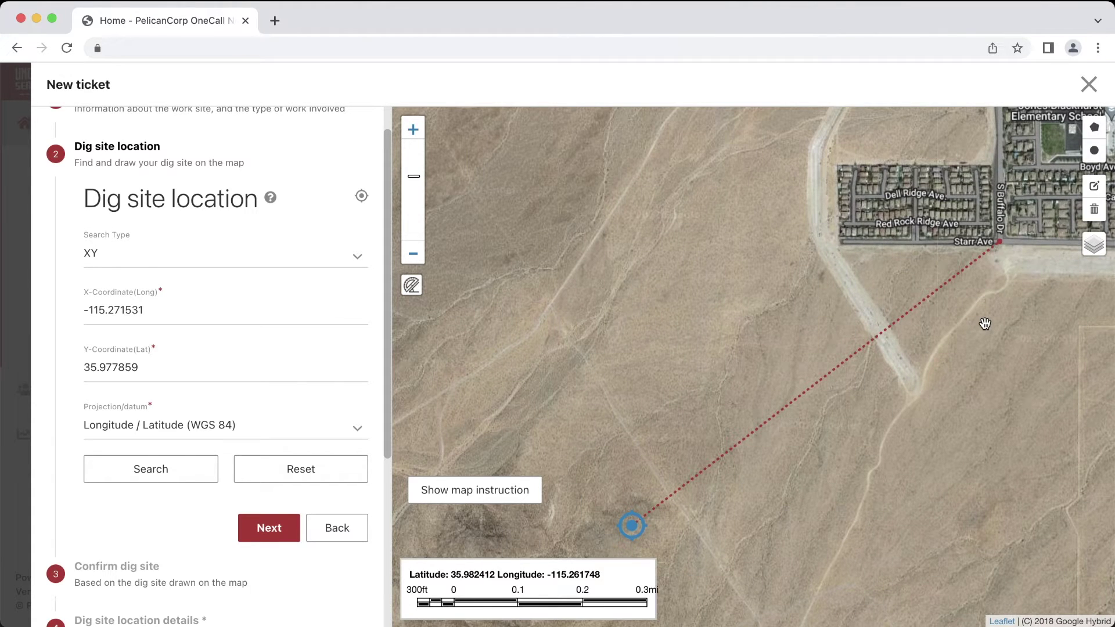
pyautogui.click(270, 529)
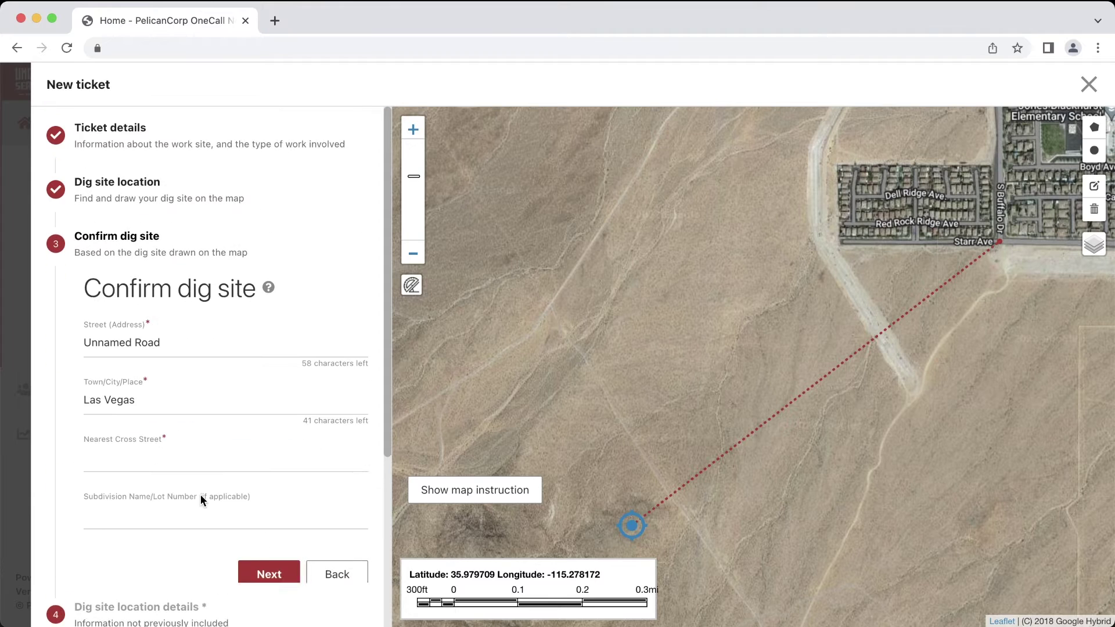
# Step: Change the street to S Buffalo Dr, enter Starr Ave as the nearest cross street, and submit the confirmation
pyautogui.tripleClick(177, 342)
pyautogui.write('S Buffalo Dr')
pyautogui.press('Tab')
pyautogui.press('Tab')
pyautogui.write('Starr Ave')
pyautogui.click(263, 573)
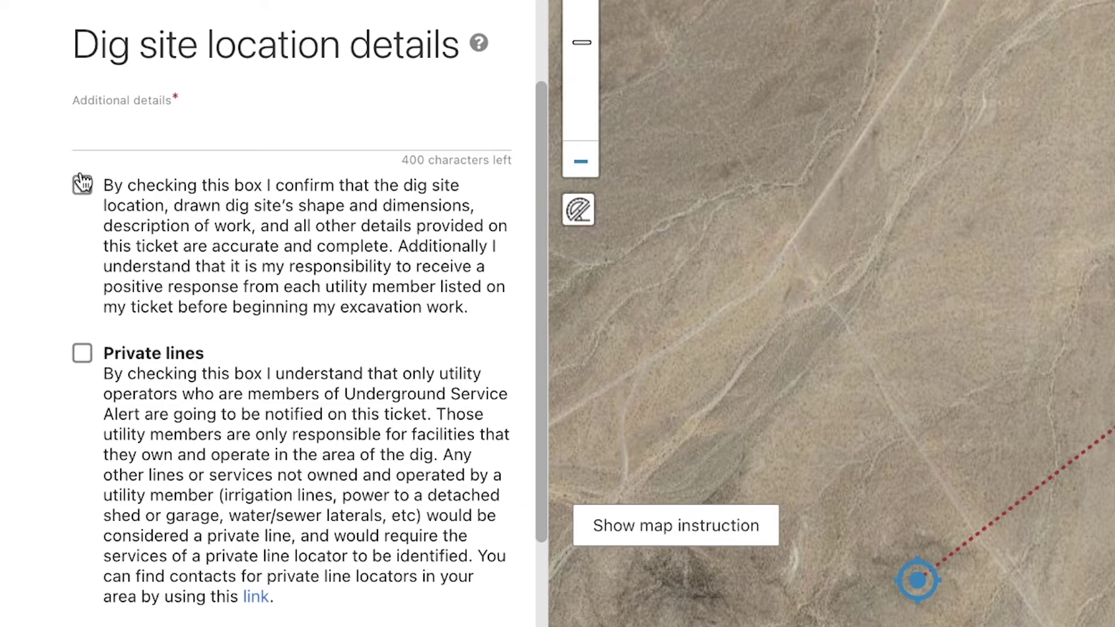
# Step: Describe the location as "At a point 3,800 feet southwest of intersection of S. Buffalo Dr & Starr Ave at GPS 35.977859,-115.271531"
pyautogui.click(87, 140)
pyautogui.write('At a point 3,800 feet')
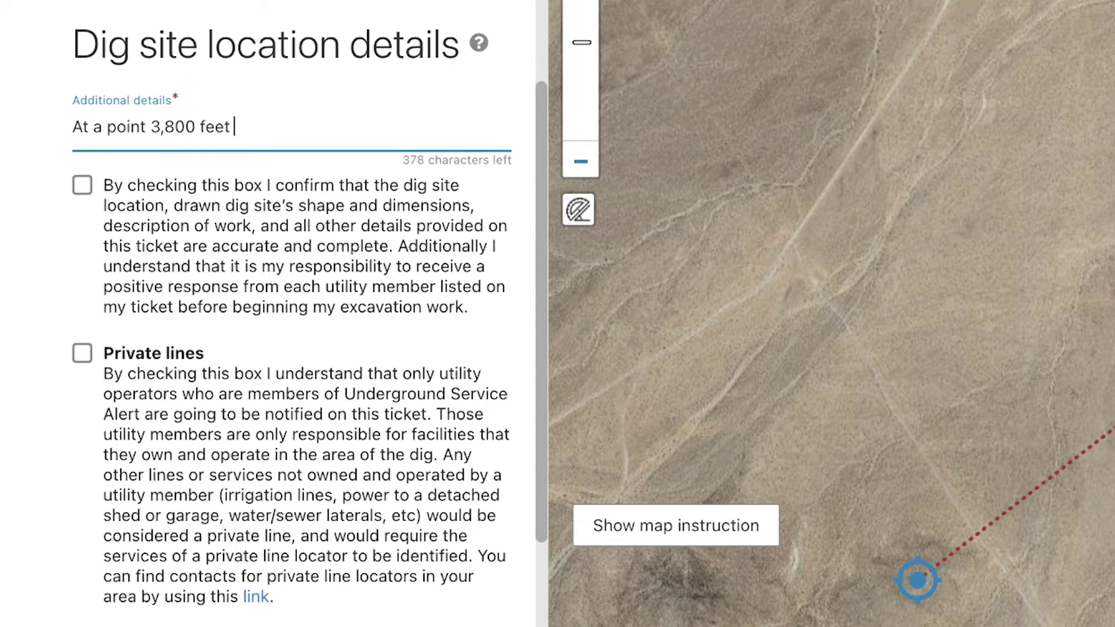
pyautogui.write(' southwest of intersection of S. Buffalo Dr & Starr Ave at GPS 35.977')
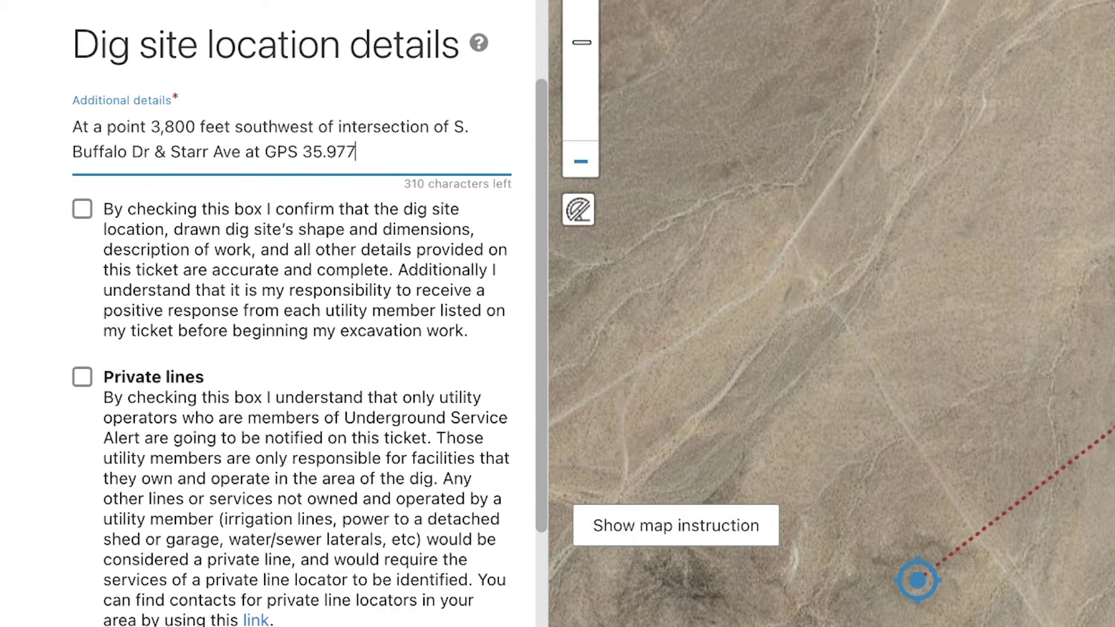
pyautogui.write('859,-115.271531')
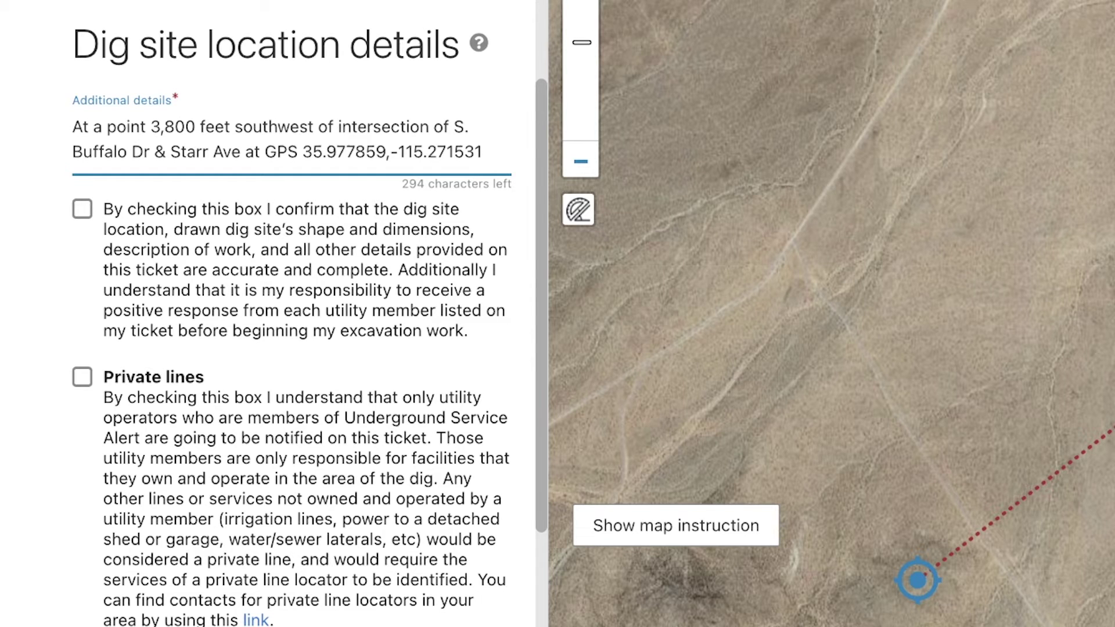
# Step: Append a parenthesised request to contact the site contact, with their name and phone number, "for directions to site"
pyautogui.write('(please contact matt at 999099')
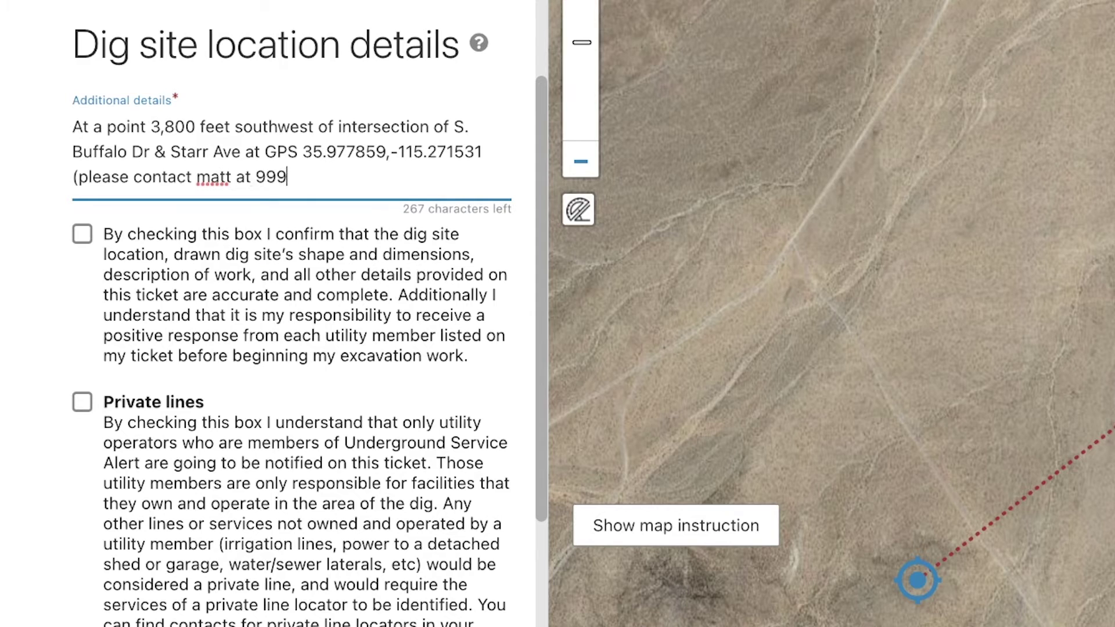
pyautogui.press('BackSpace')
pyautogui.press('BackSpace')
pyautogui.press('BackSpace')
pyautogui.write('-999-9999 for directions ')
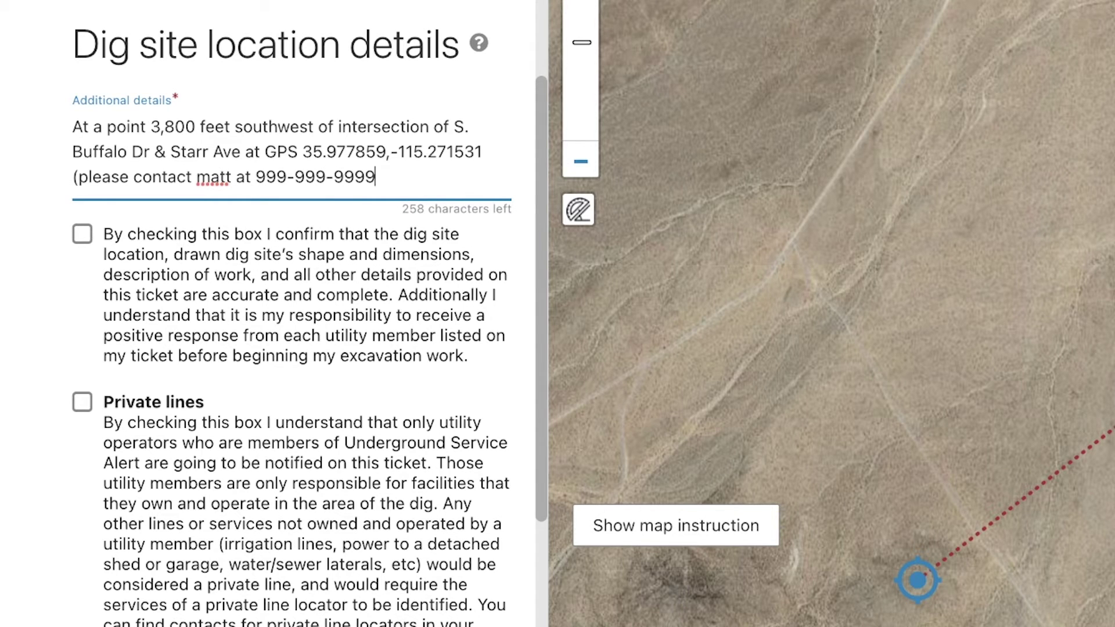
pyautogui.write('to site)')
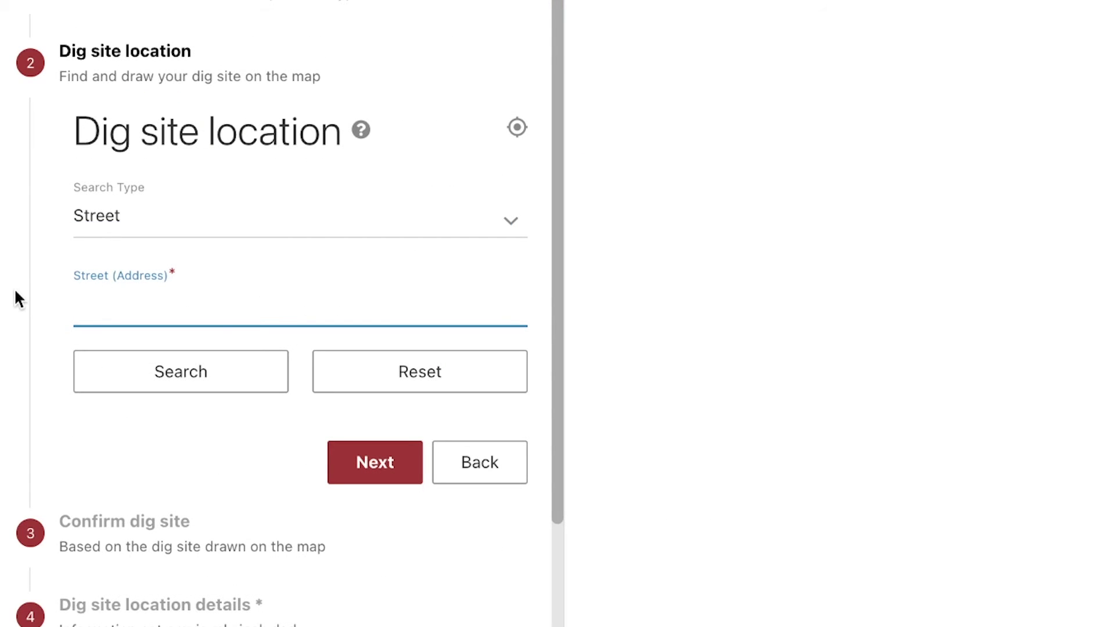
# Step: Search for the next dig site by intersection, using Mohawk St as first street, Tara Ave as second and Las Vegas as city
pyautogui.click(194, 216)
pyautogui.click(194, 304)
pyautogui.click(168, 312)
pyautogui.write('Mohawk St')
pyautogui.press('Tab')
pyautogui.write('Tara Ave')
pyautogui.press('Tab')
pyautogui.write('Las Vegas')
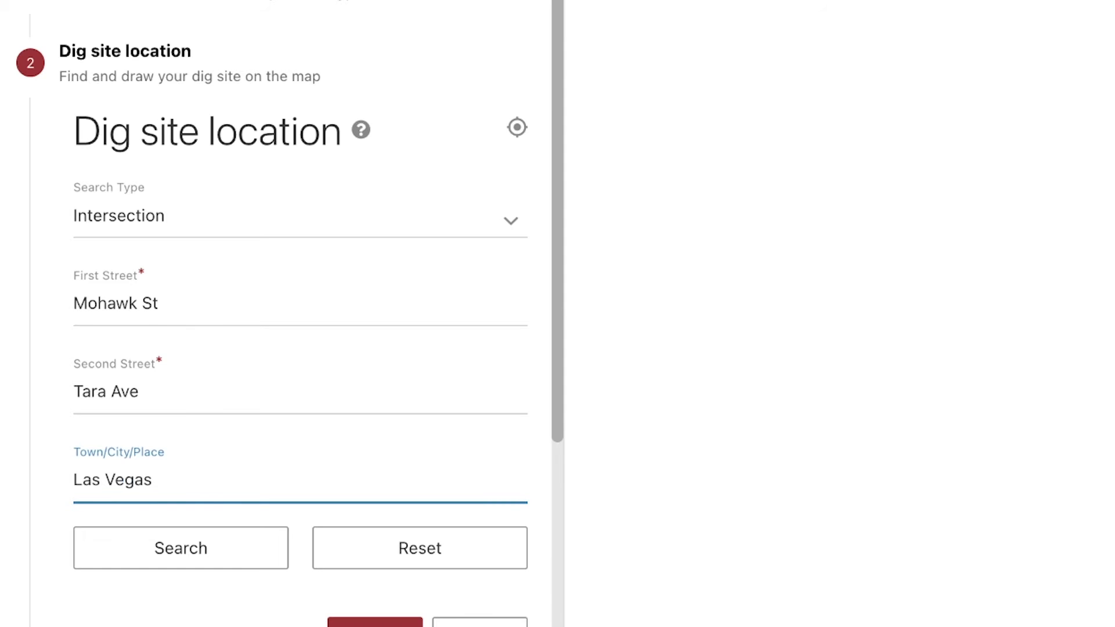
pyautogui.click(210, 543)
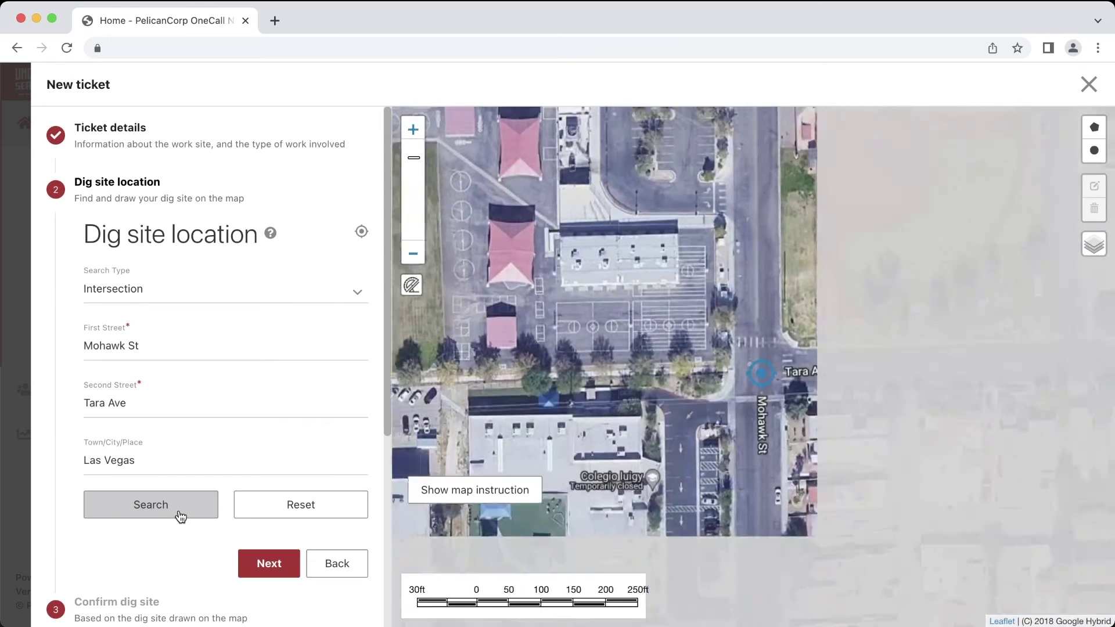
# Step: Draw a polygon dig site tracing the curved curb ramp at the northeast corner of Mohawk St and Tara Ave
pyautogui.scroll(3, 754, 370)
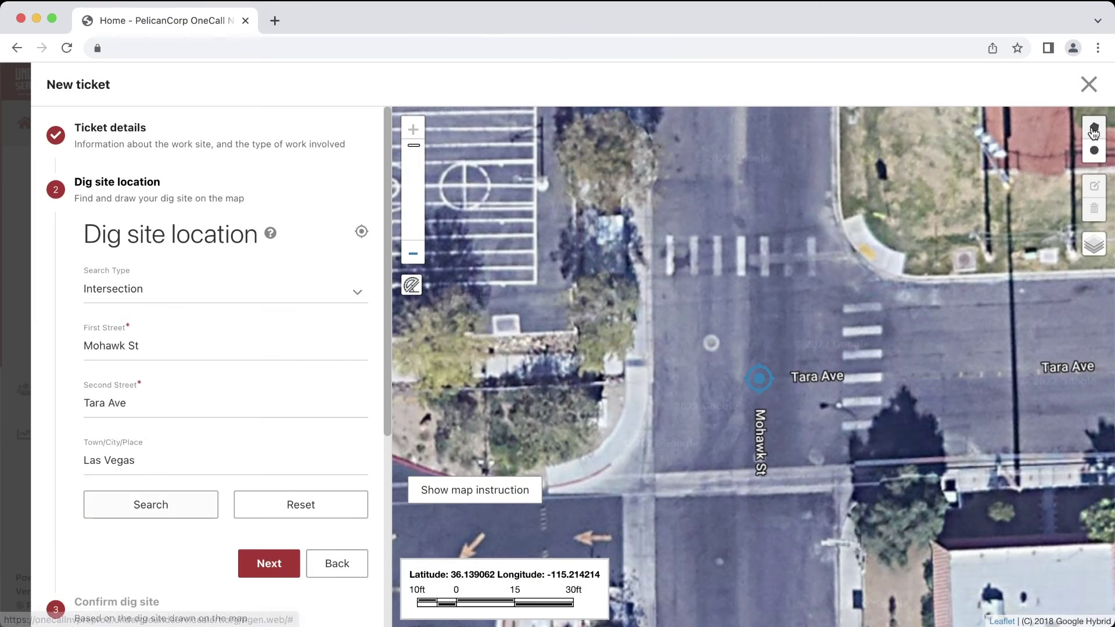
pyautogui.click(1078, 156)
pyautogui.click(909, 254)
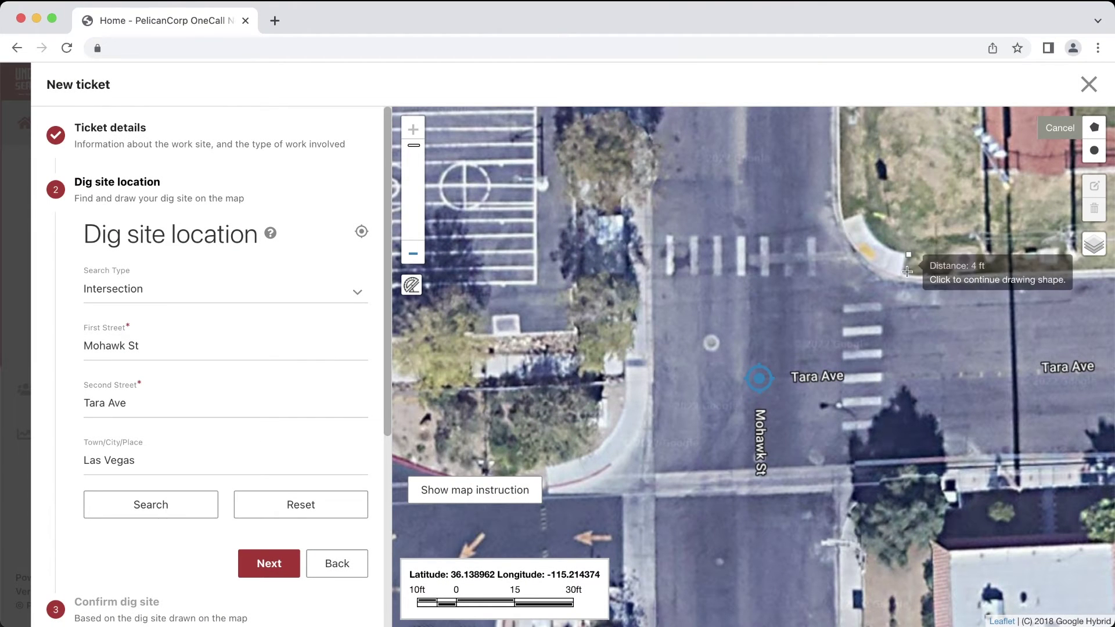
pyautogui.click(879, 272)
pyautogui.click(850, 247)
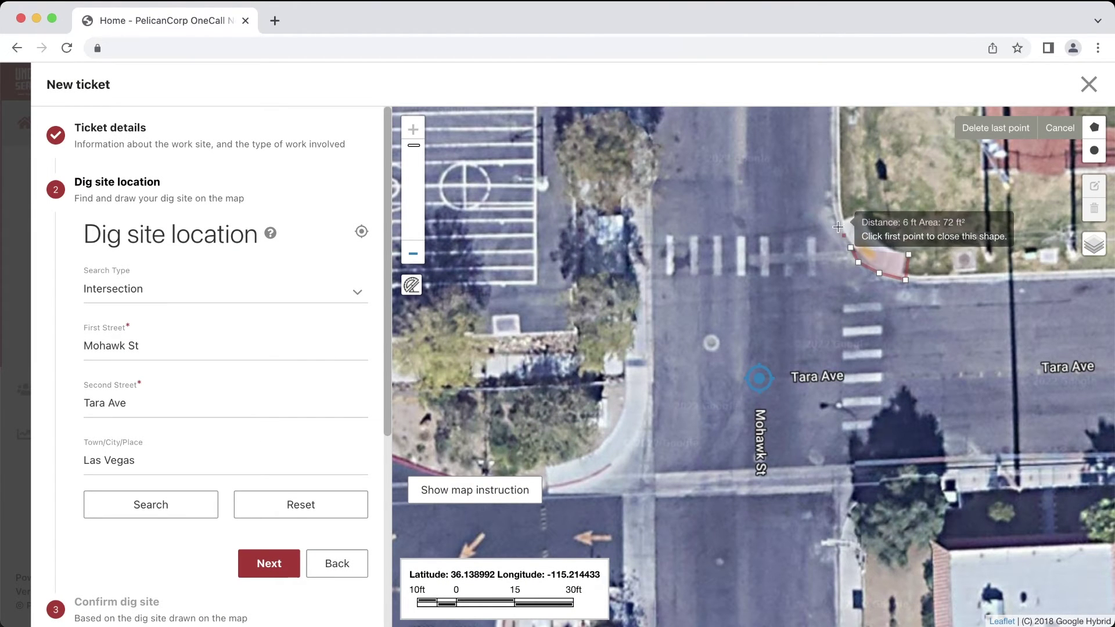
pyautogui.click(838, 217)
pyautogui.click(864, 211)
pyautogui.click(872, 231)
pyautogui.click(907, 253)
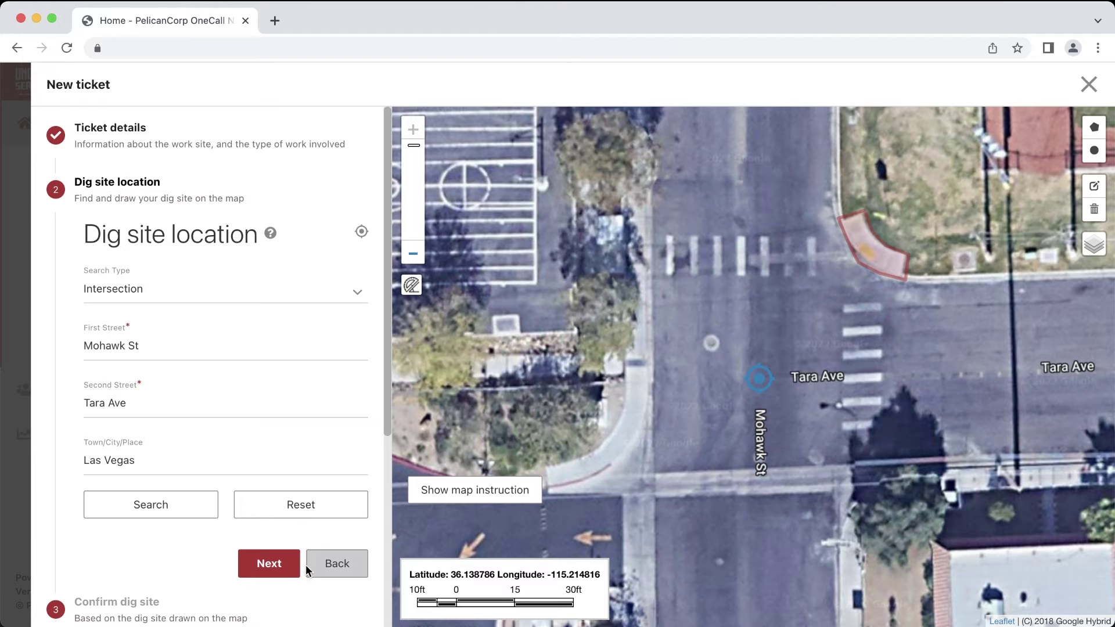
# Step: Confirm the dig site with the house number removed from Mohawk St and Tara Ave as the nearest cross street
pyautogui.click(261, 563)
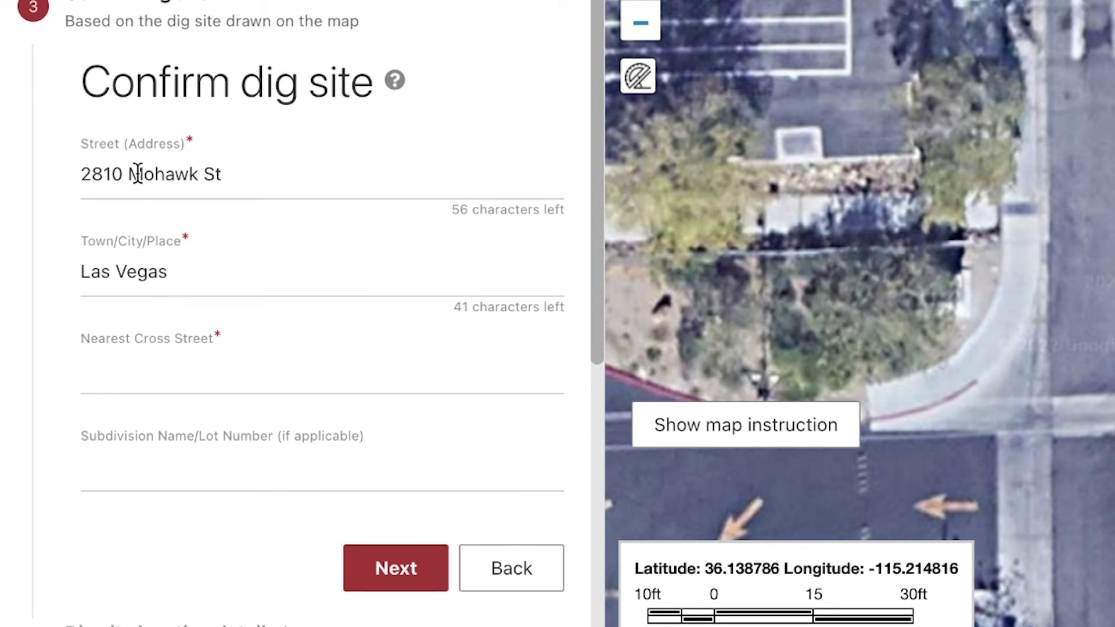
pyautogui.click(137, 173)
pyautogui.press('BackSpace')
pyautogui.press('BackSpace')
pyautogui.press('BackSpace')
pyautogui.press('BackSpace')
pyautogui.press('BackSpace')
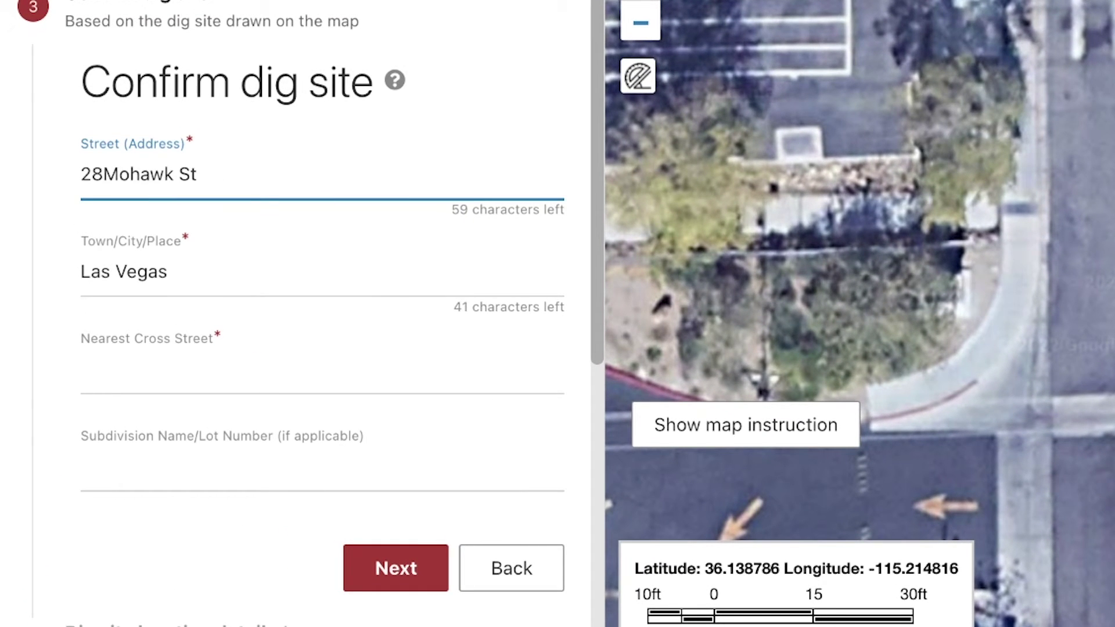
pyautogui.press('Tab')
pyautogui.press('Tab')
pyautogui.write('Tara Ave')
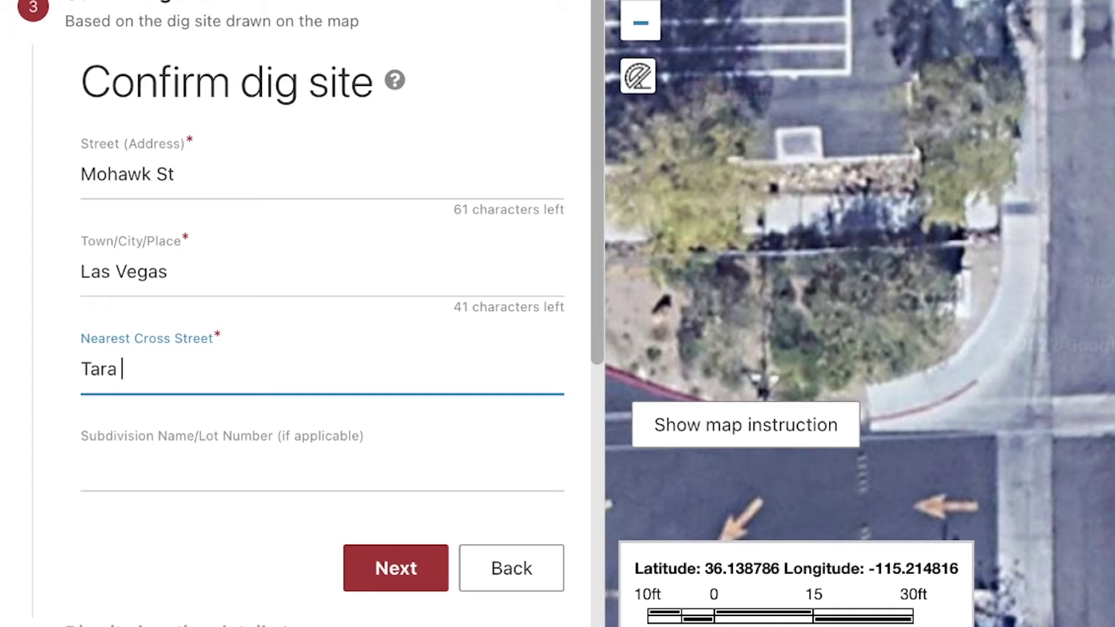
pyautogui.click(374, 561)
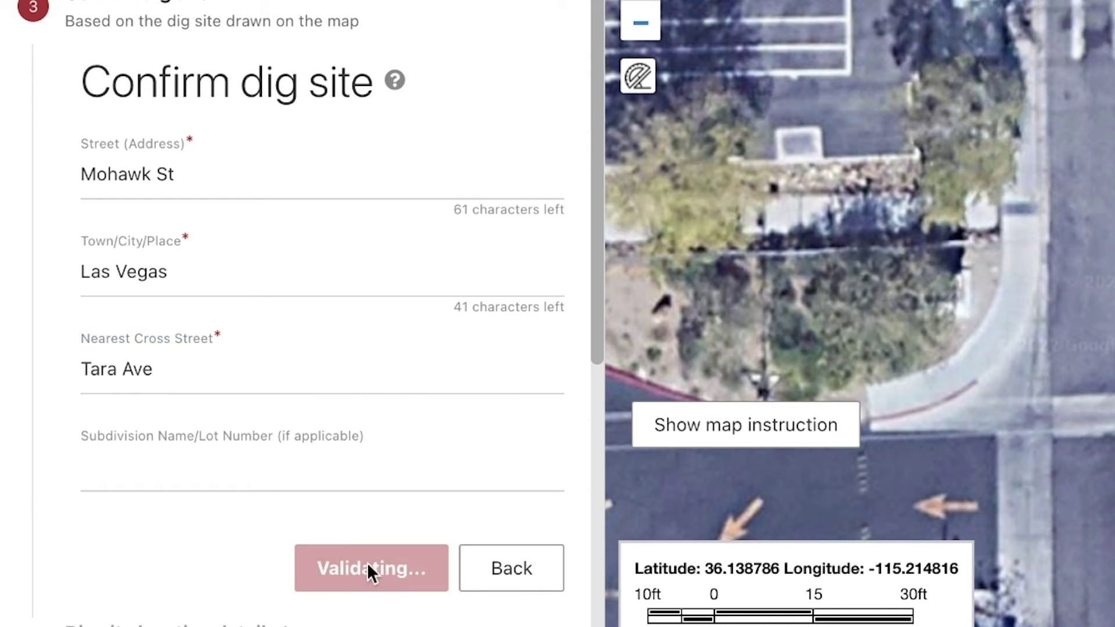
# Step: Describe the location as "Northeast corner of intersection of Tara Ave & Mohawk St & include a 10 foot radius"
pyautogui.scroll(-5, 280, 446)
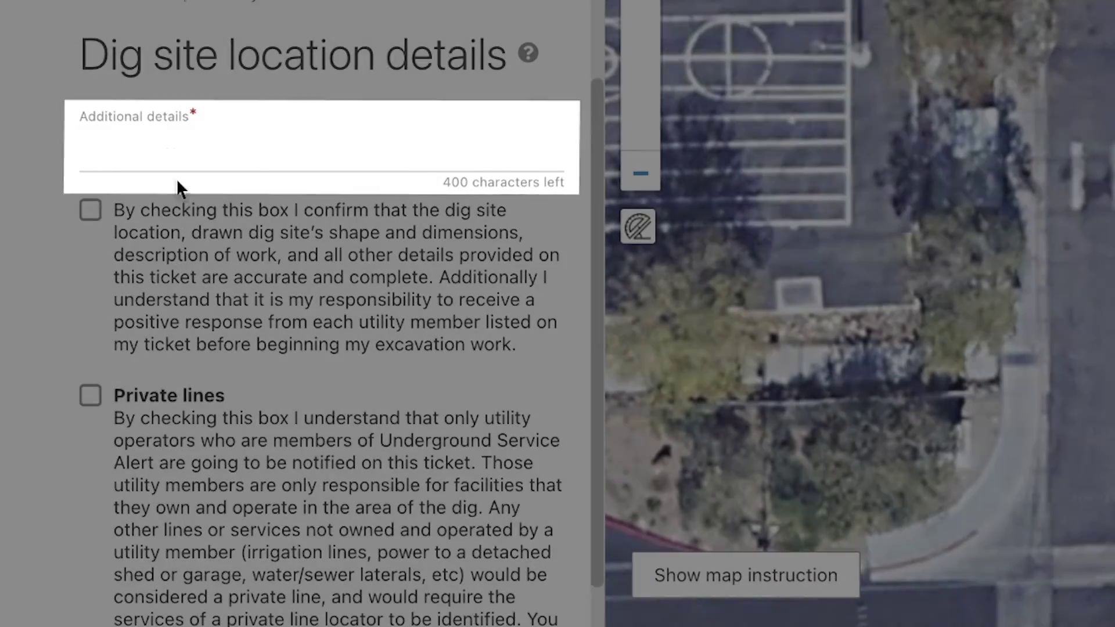
pyautogui.click(166, 144)
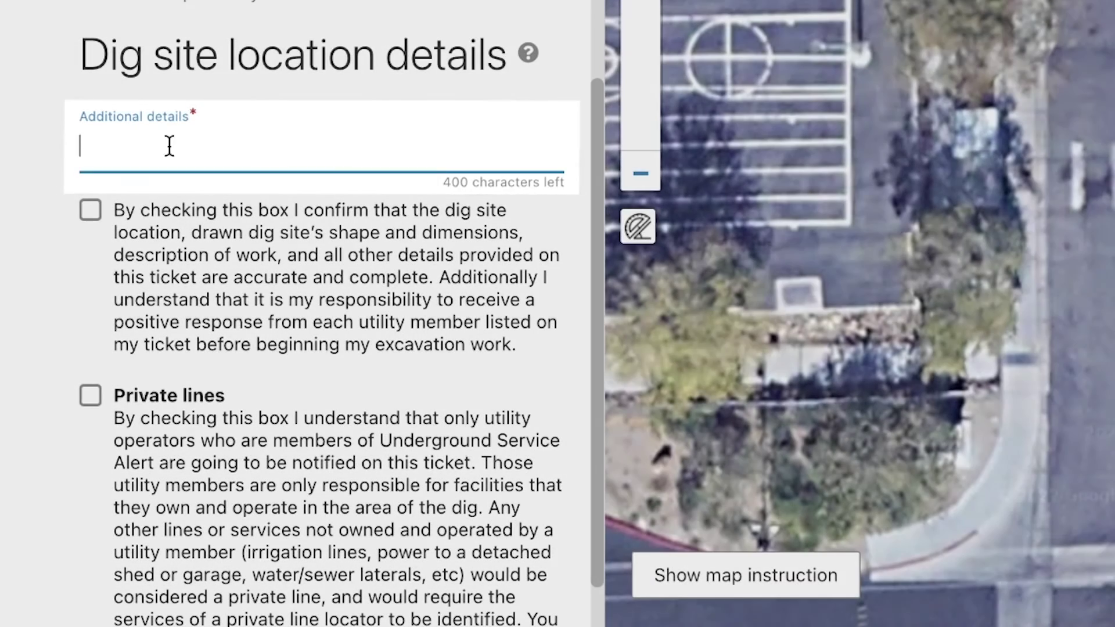
pyautogui.write('Northeast corn')
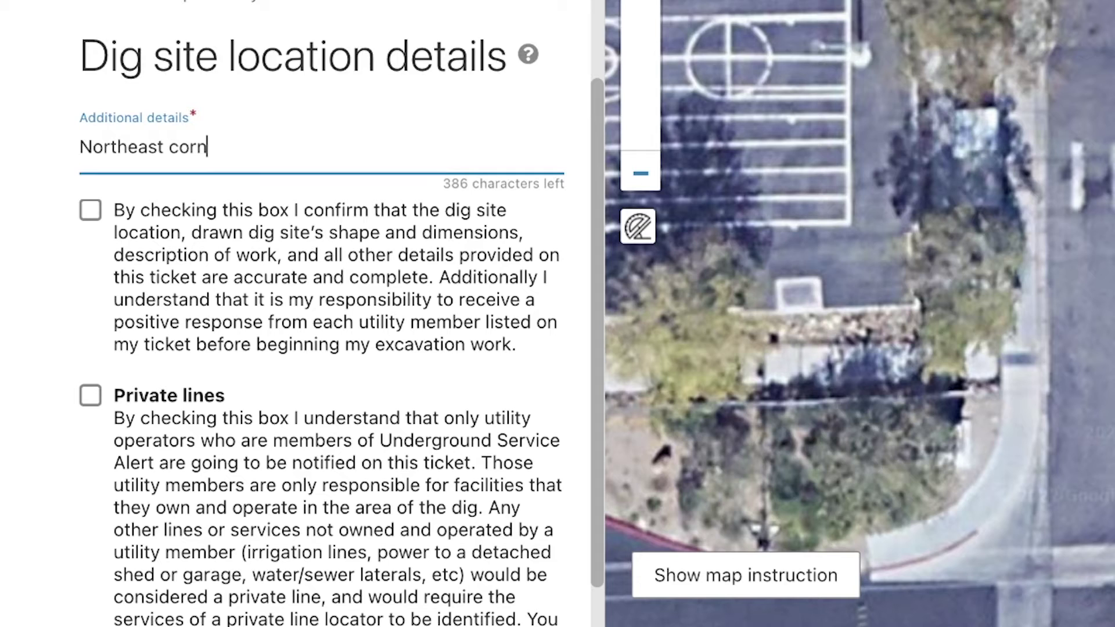
pyautogui.write('er of intersection of Tara ')
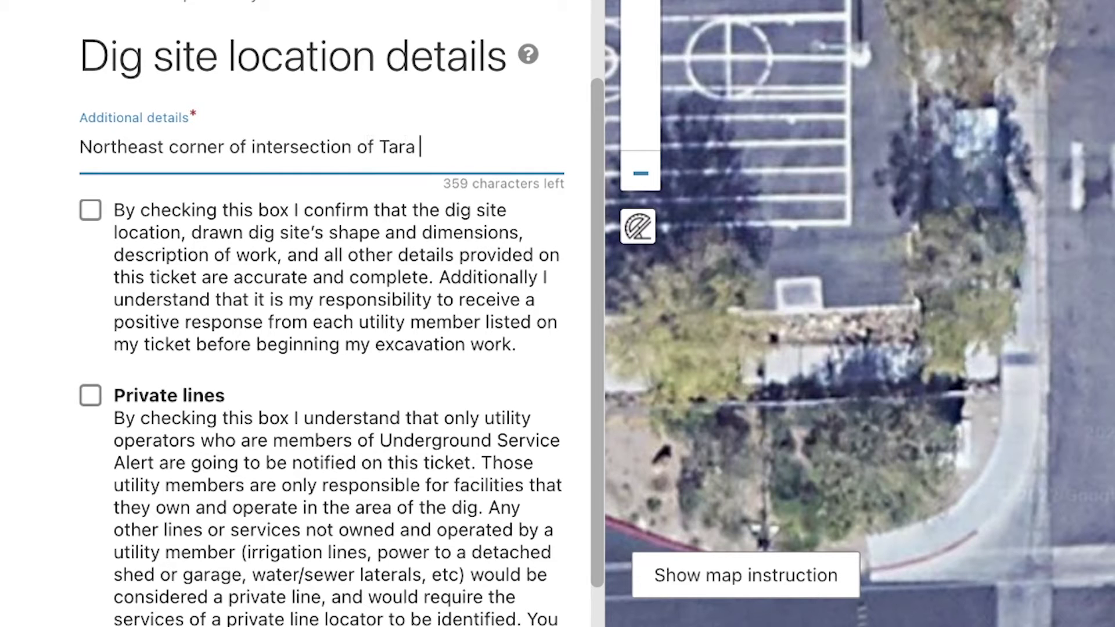
pyautogui.write('Ave & Mohawk St')
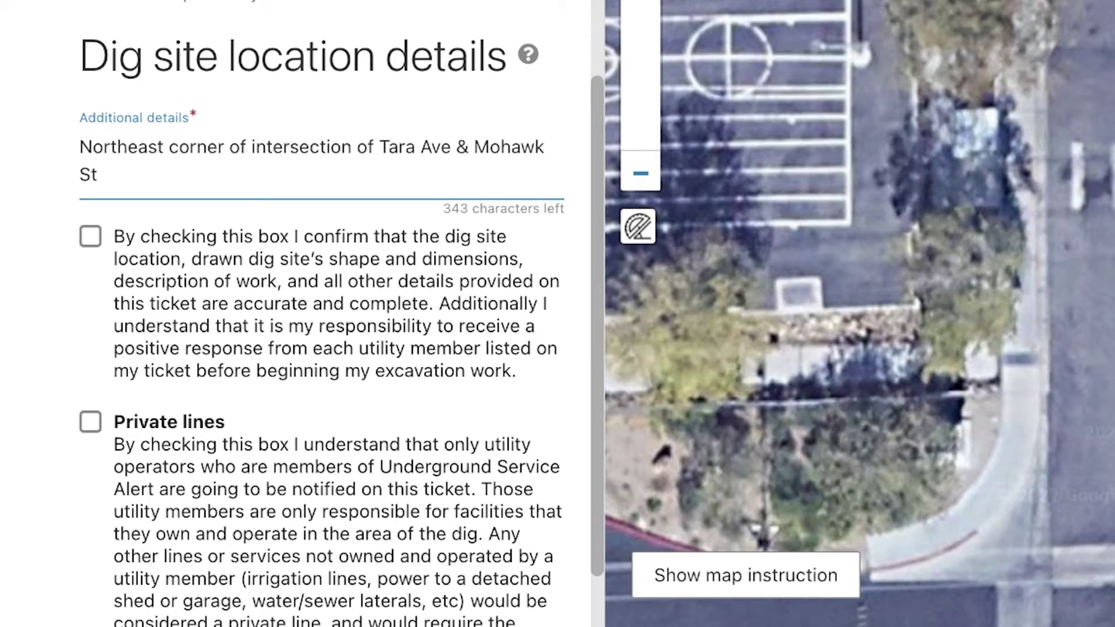
pyautogui.write('& include a 10')
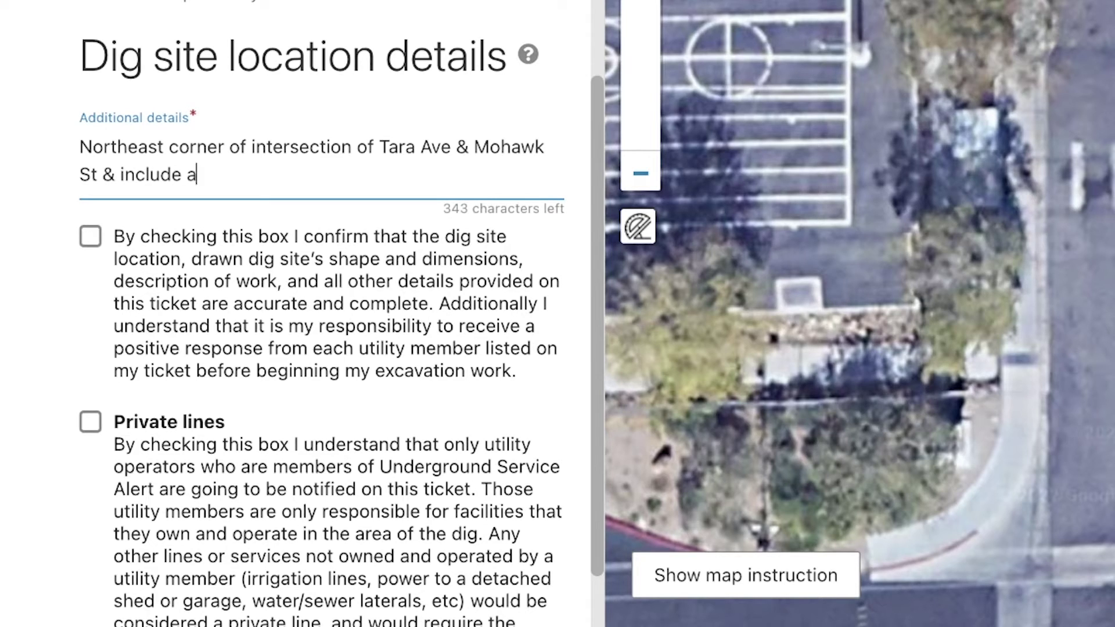
pyautogui.write(' foot radius')
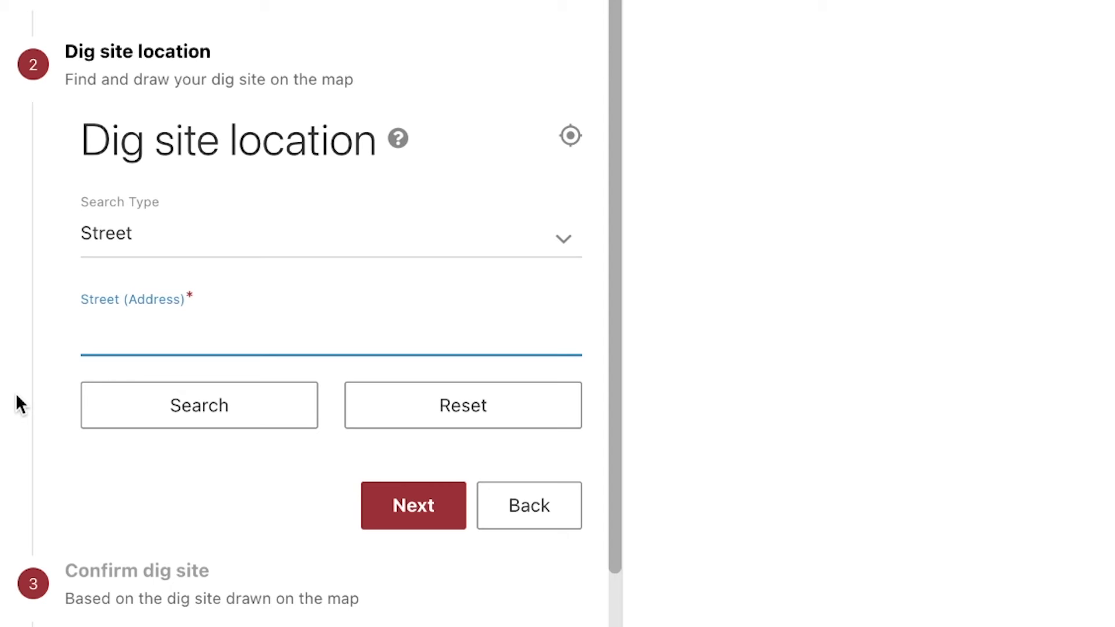
# Step: Search for the next dig site by intersection, using mohawk St as first street, tara Ave as second and Las Vegas as city
pyautogui.click(214, 233)
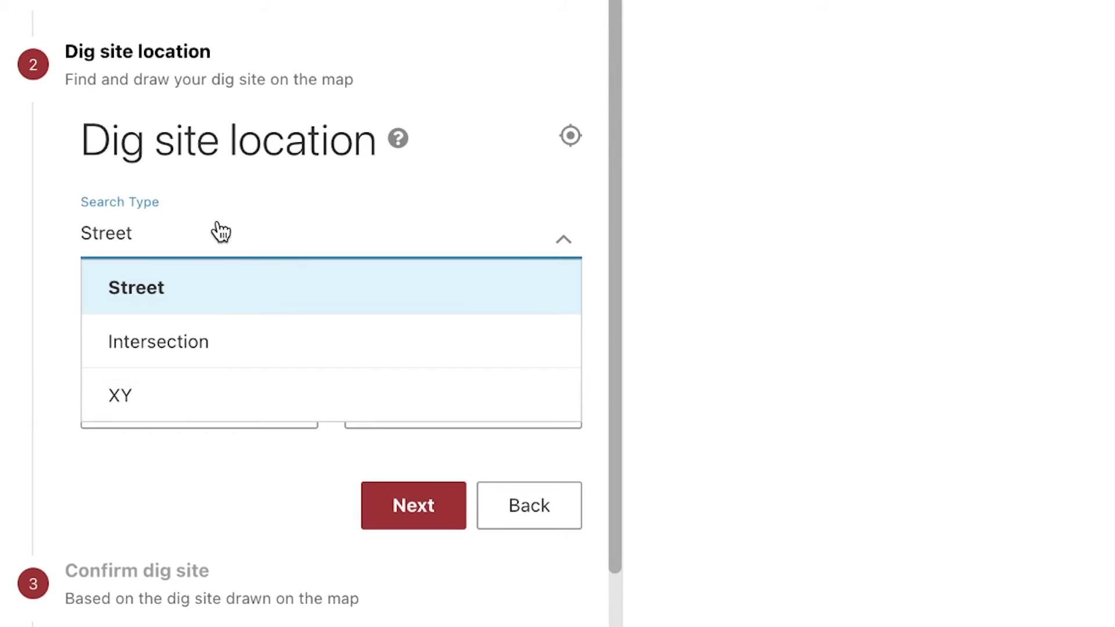
pyautogui.click(216, 328)
pyautogui.click(157, 316)
pyautogui.write('mohawk St')
pyautogui.press('Tab')
pyautogui.write('tara Ave')
pyautogui.press('Tab')
pyautogui.write('Las Vega')
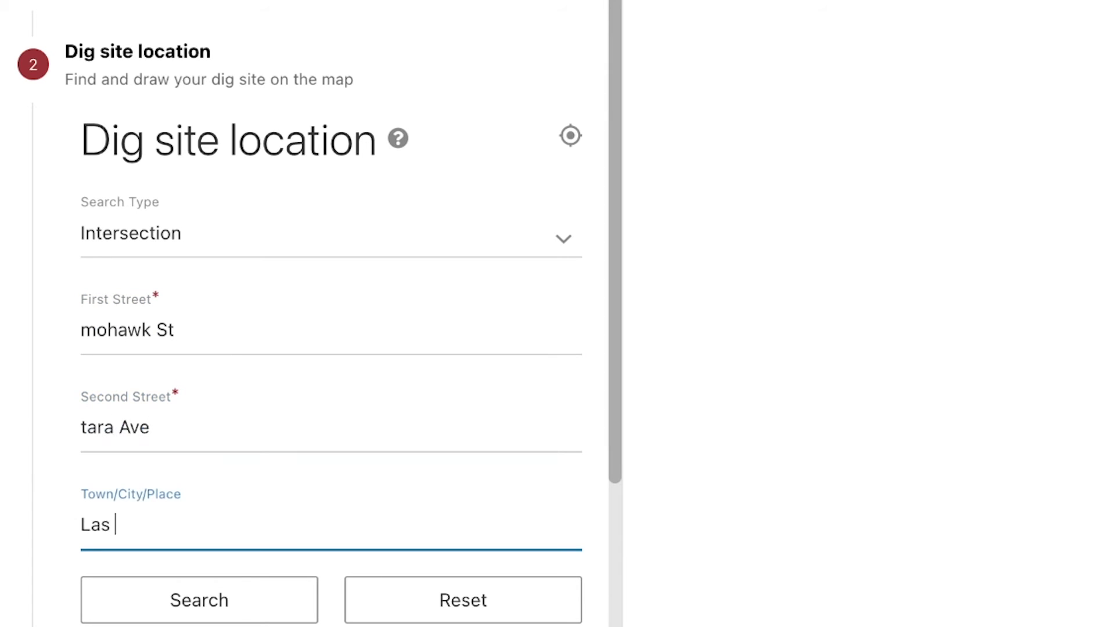
pyautogui.write('s')
pyautogui.click(177, 589)
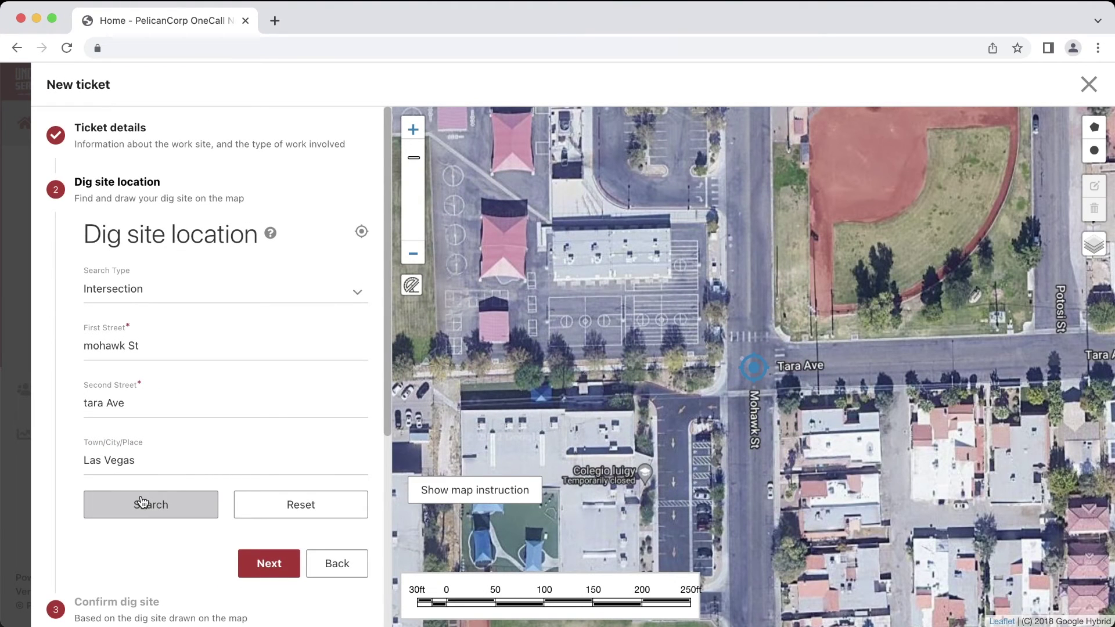
# Step: Measure north from Tara Ave along Mohawk St's east side, marking a point at about 100 ft and two more about 50 ft apart
pyautogui.scroll(1, 732, 325)
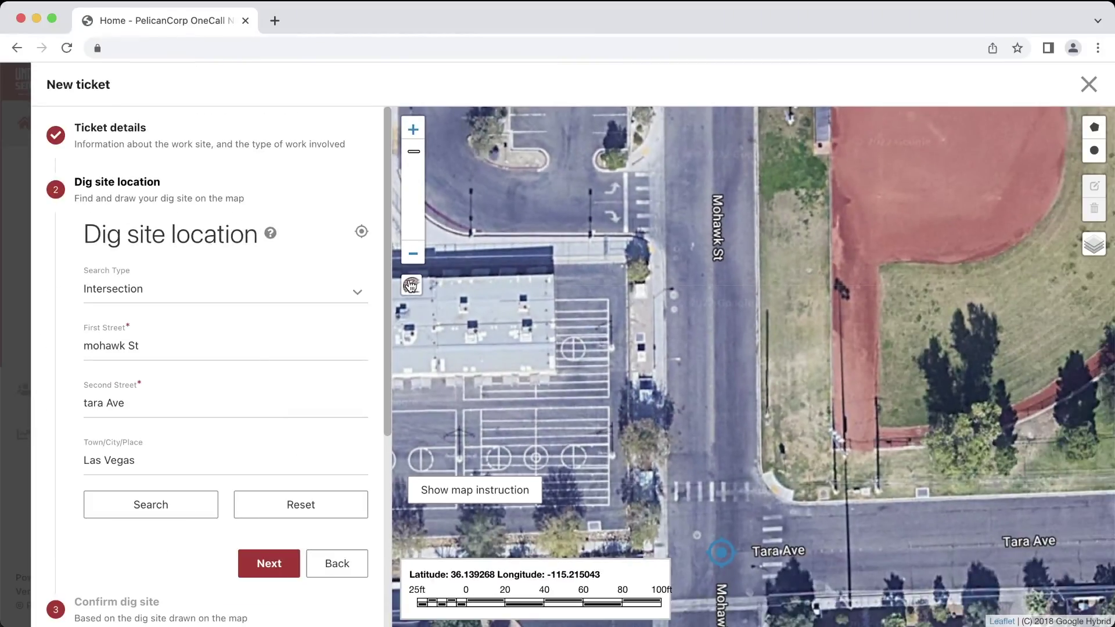
pyautogui.click(784, 503)
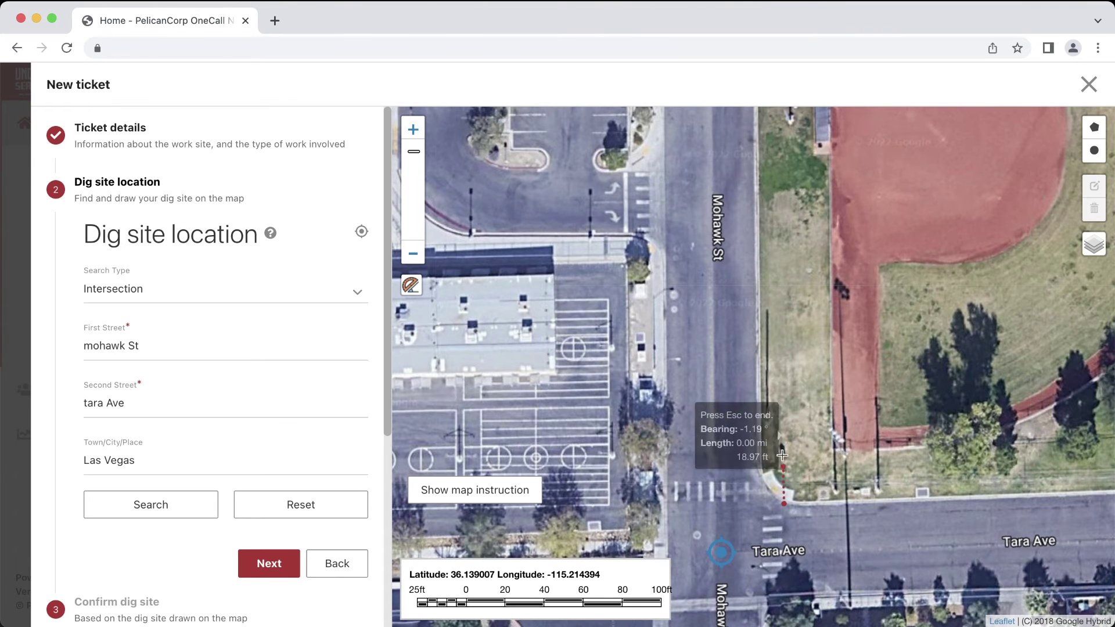
pyautogui.click(783, 309)
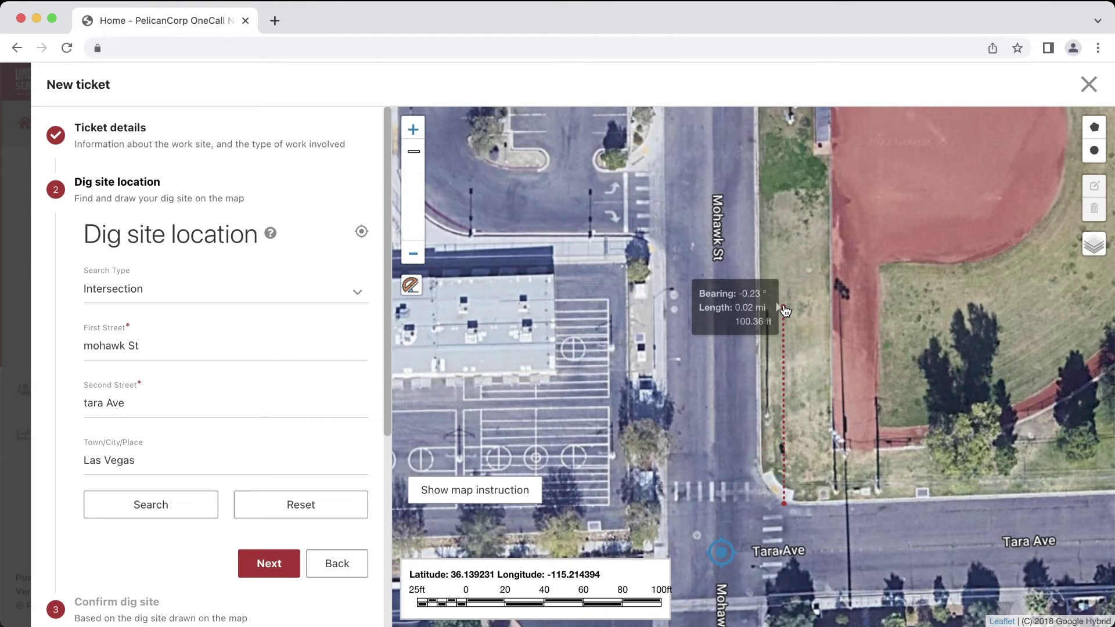
pyautogui.click(782, 208)
pyautogui.moveTo(782, 208); pyautogui.dragTo(794, 380)
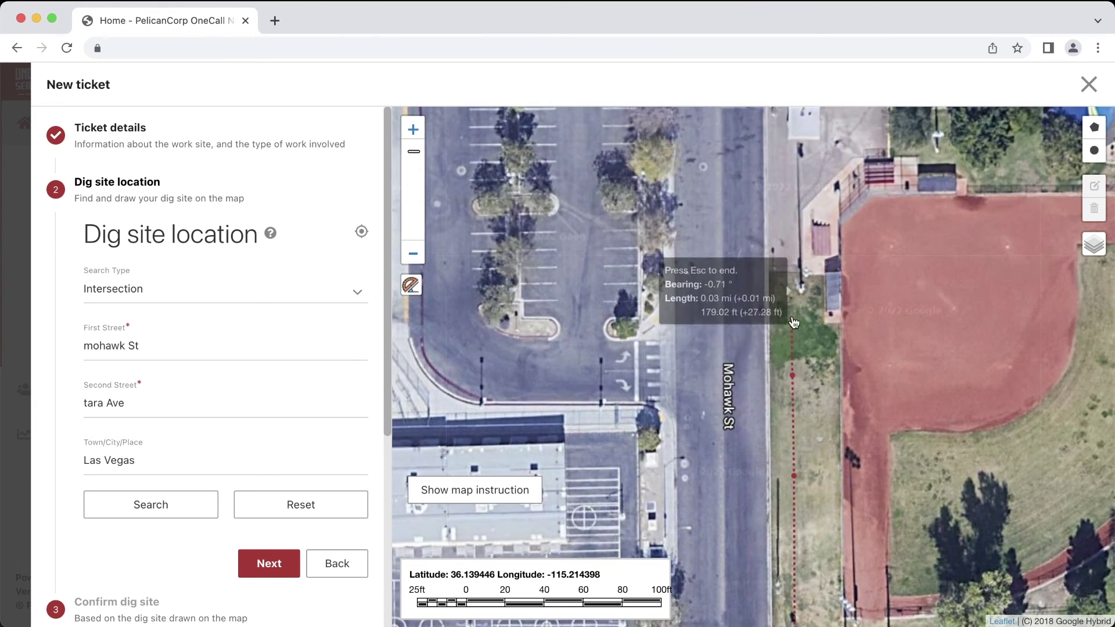
pyautogui.doubleClick(794, 282)
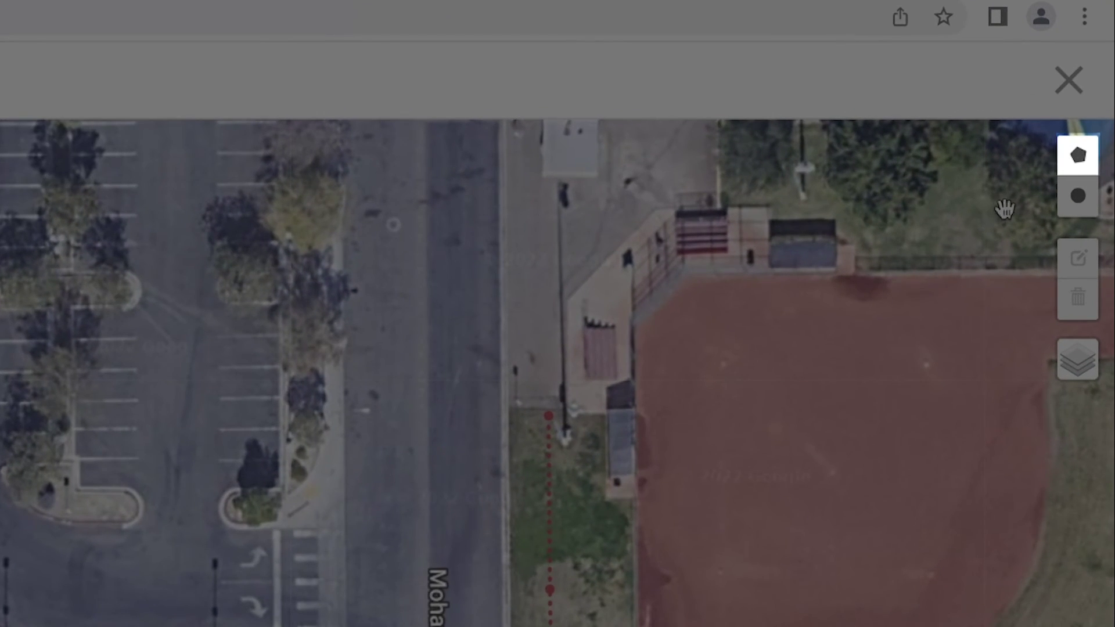
# Step: Draw a four-sided polygon dig site, about 24 ft wide at its south end, around the three measured points east of Mohawk St
pyautogui.click(1078, 155)
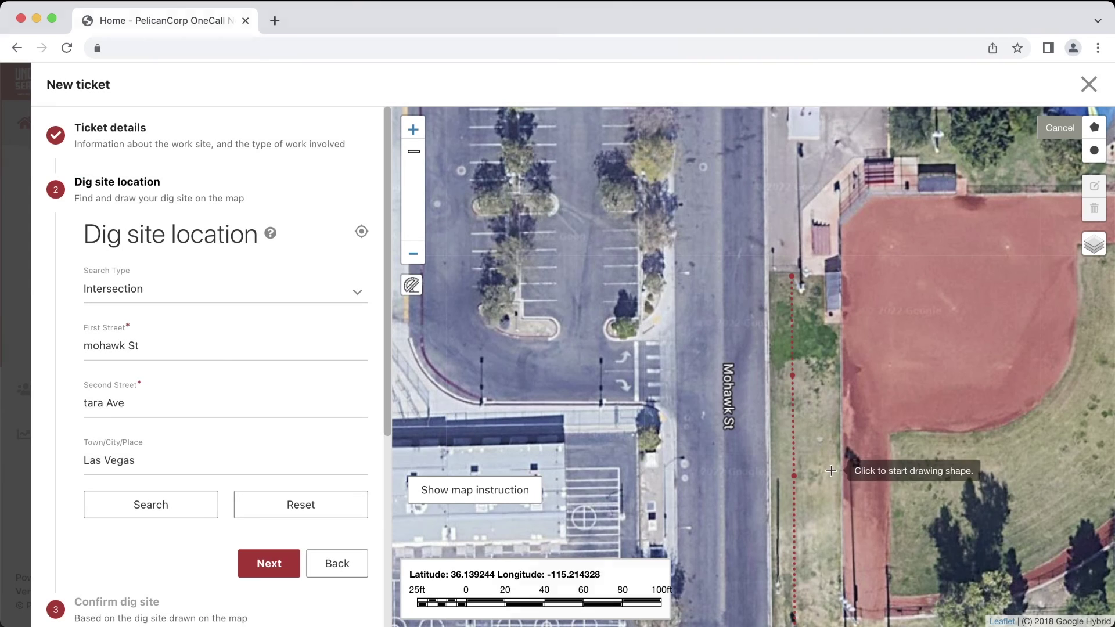
pyautogui.click(817, 498)
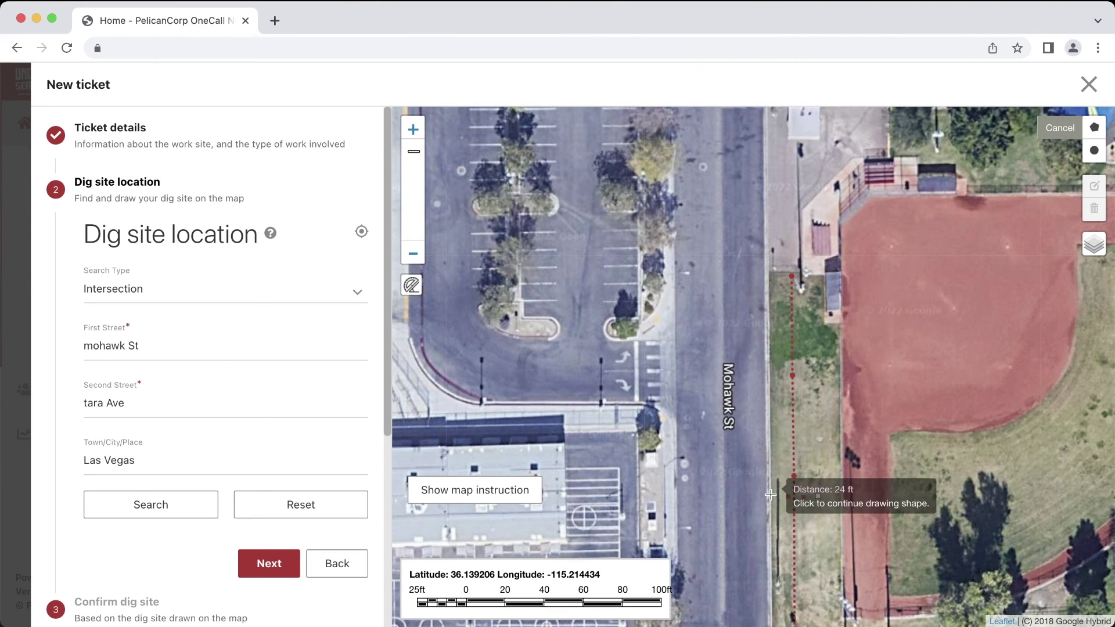
pyautogui.click(771, 497)
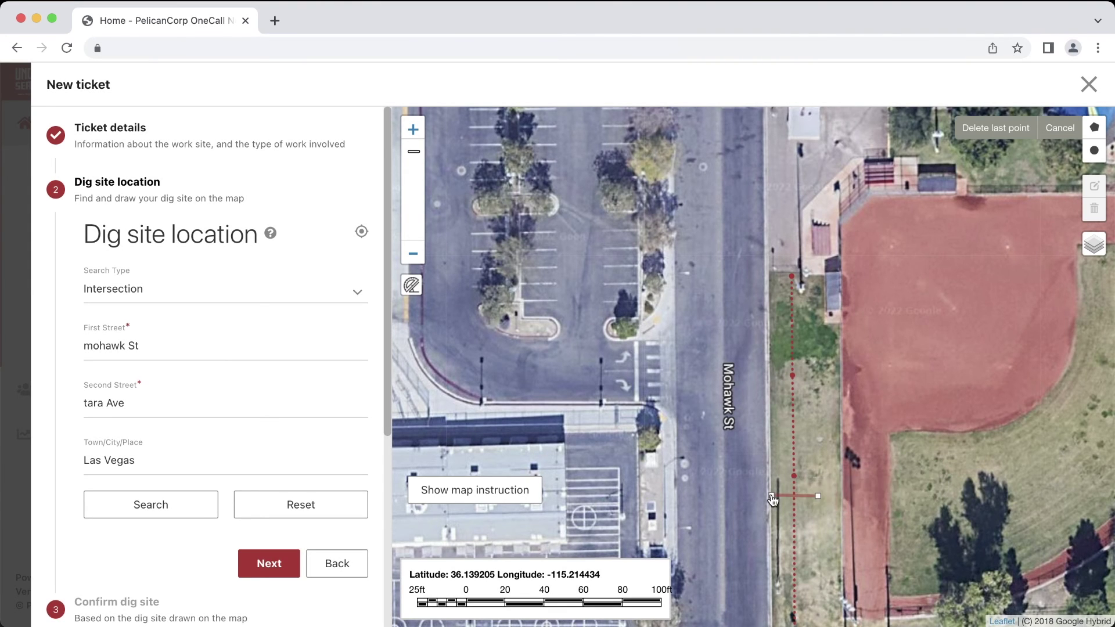
pyautogui.click(767, 253)
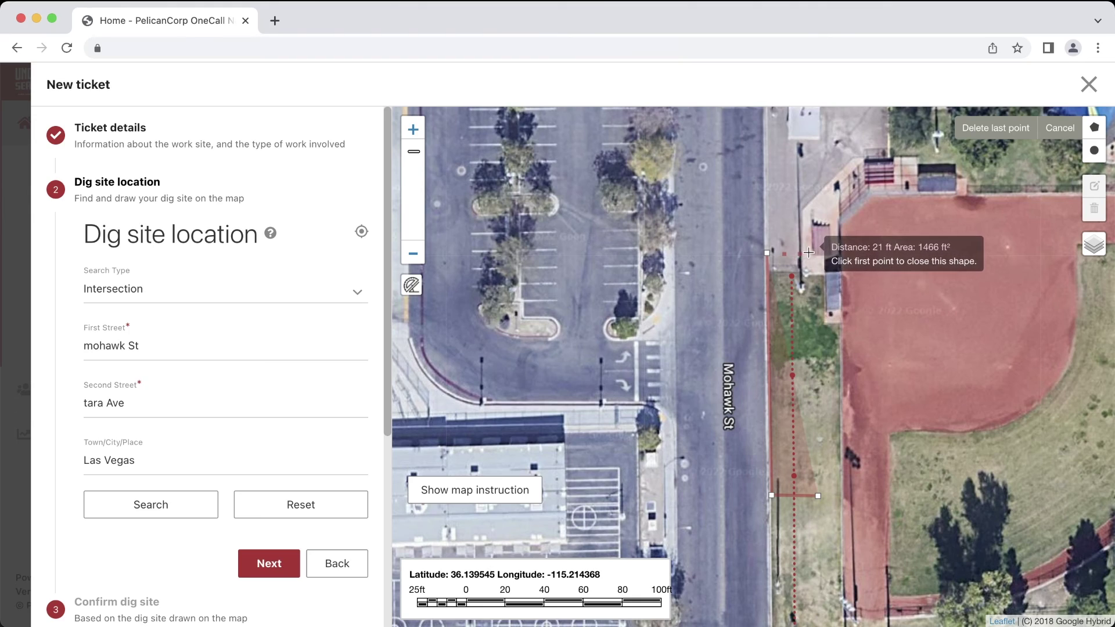
pyautogui.click(808, 252)
pyautogui.click(818, 496)
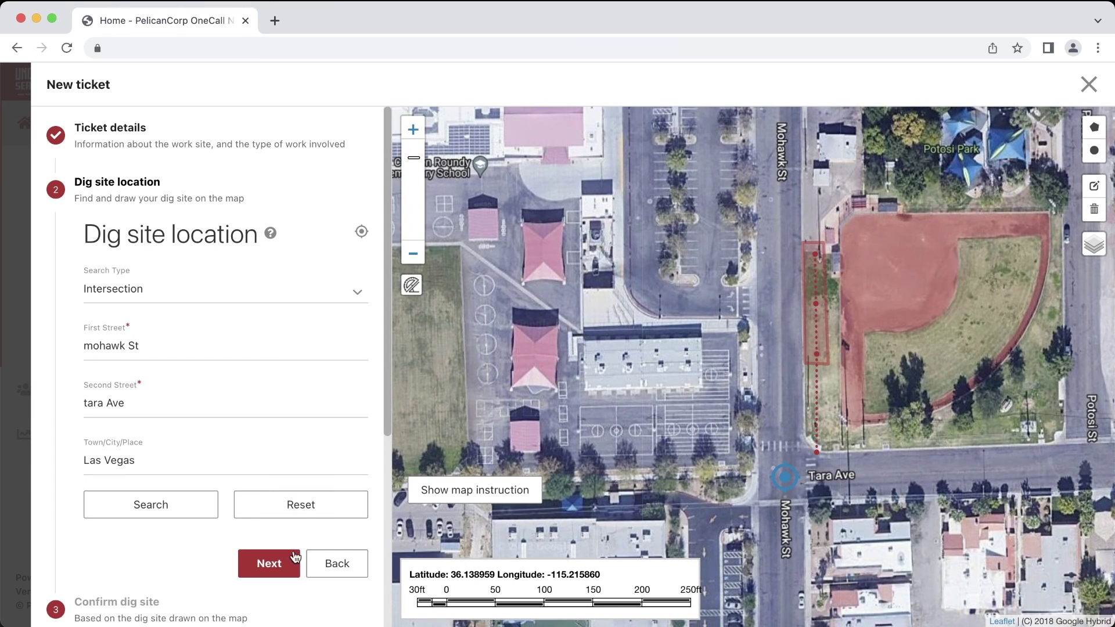
# Step: Confirm the dig site with the street number range removed from Mohawk St and Tara Ave as the nearest cross street
pyautogui.click(291, 557)
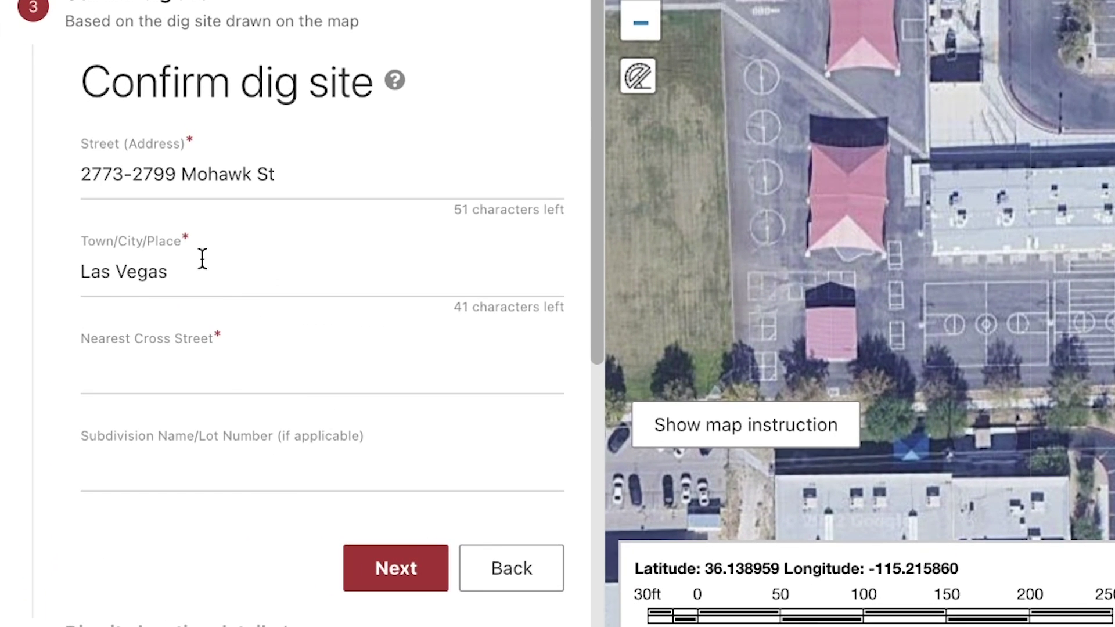
pyautogui.click(179, 174)
pyautogui.press('BackSpace')
pyautogui.press('BackSpace')
pyautogui.press('BackSpace')
pyautogui.press('BackSpace')
pyautogui.press('BackSpace')
pyautogui.press('BackSpace')
pyautogui.press('BackSpace')
pyautogui.press('BackSpace')
pyautogui.press('BackSpace')
pyautogui.press('BackSpace')
pyautogui.click(244, 352)
pyautogui.write('Tara Ave')
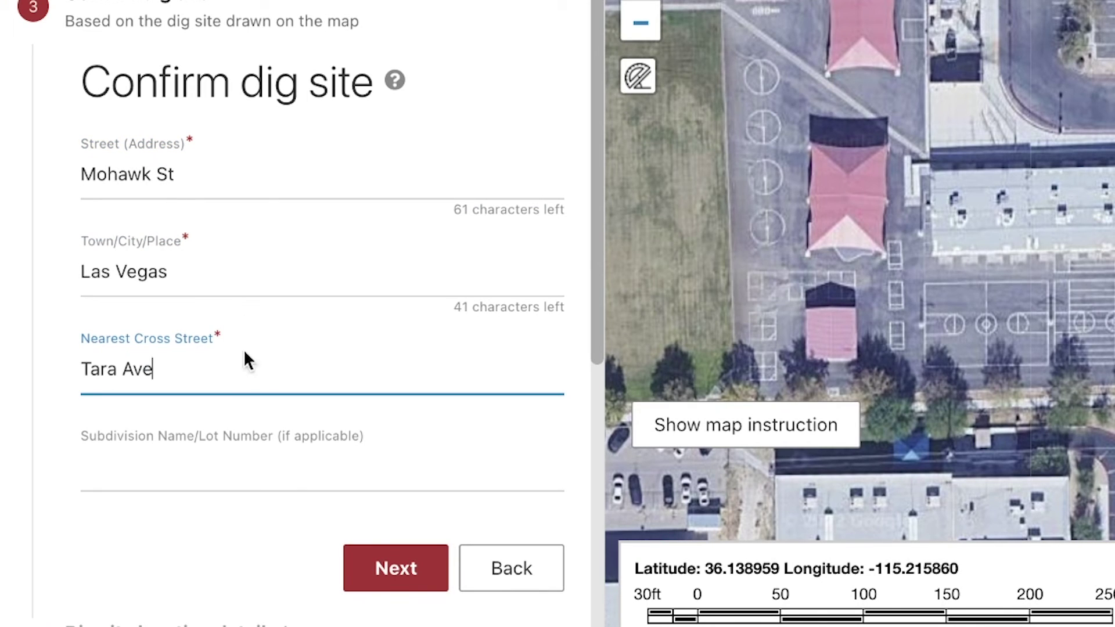
pyautogui.click(381, 569)
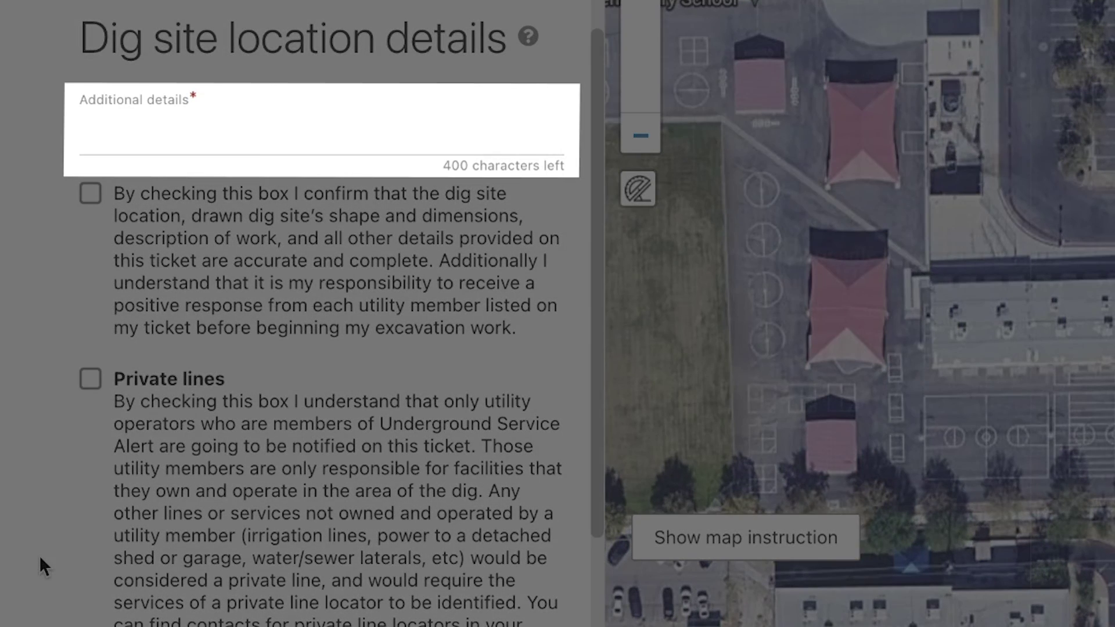
# Step: Describe the first location as "East side of Mohawk St at a point 100 feet north of Tara Ave"
pyautogui.click(87, 129)
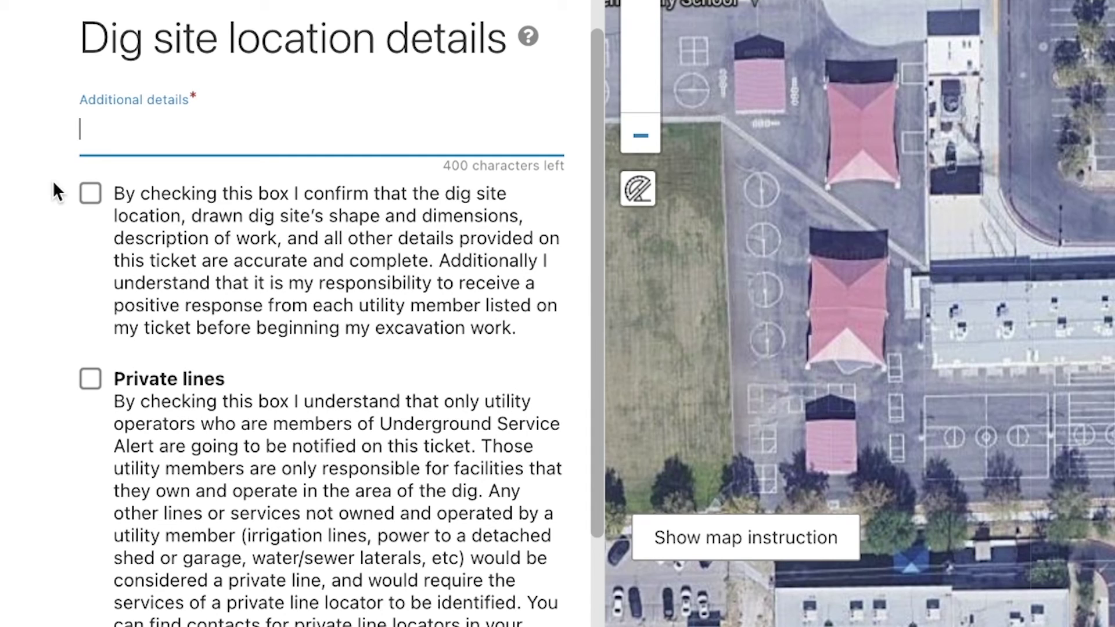
pyautogui.write('East side')
pyautogui.write(' of Moha')
pyautogui.write('k St ')
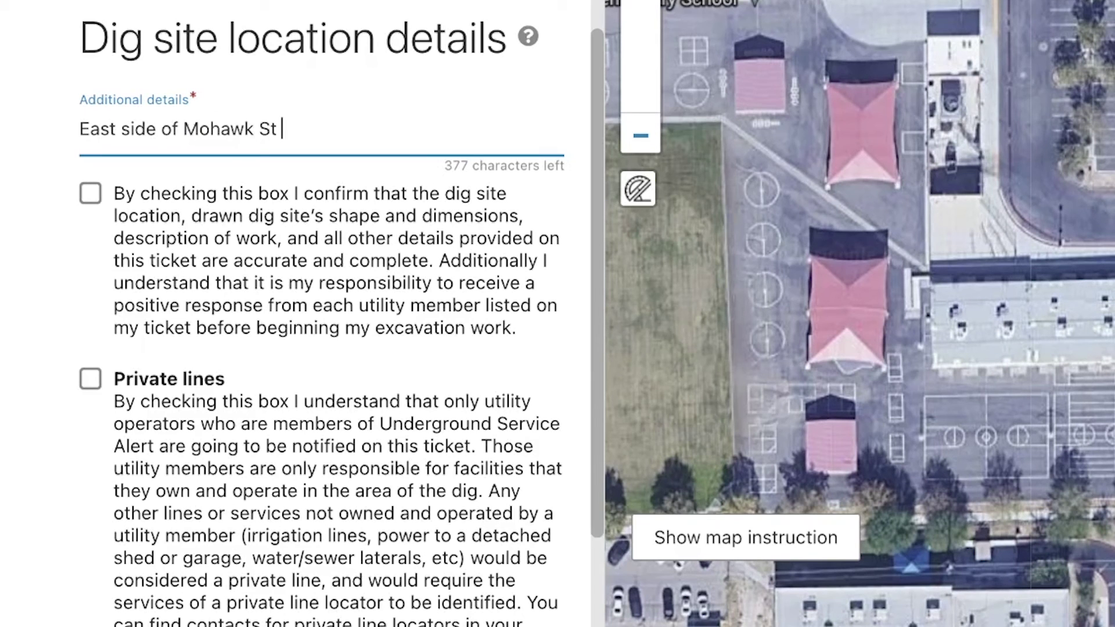
pyautogui.write('at a point 100 feet no')
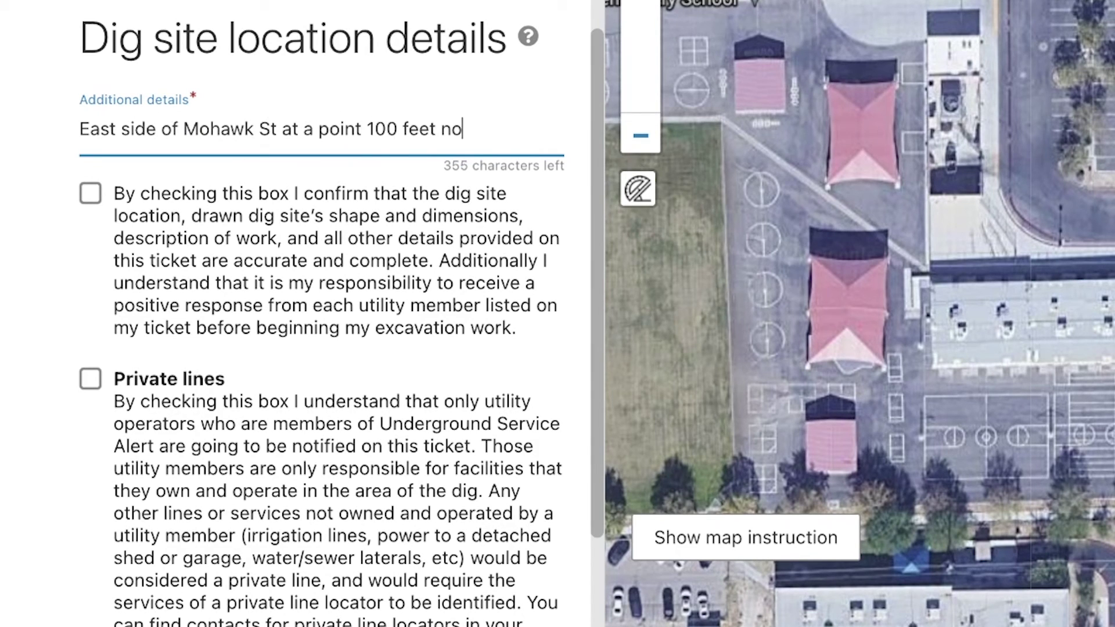
pyautogui.write('rth of Tara Ave')
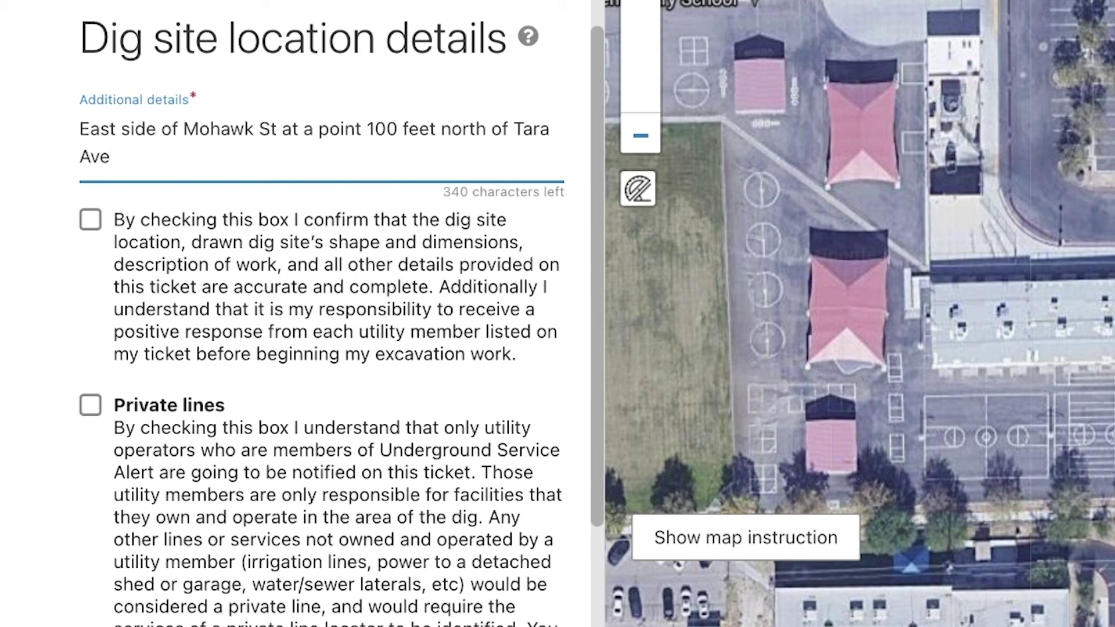
# Step: Append the other two locations to the description as "2) 50 feet north of location 1 3) 50 feet north of location 2"
pyautogui.write('2) 50 feet north of locations 1')
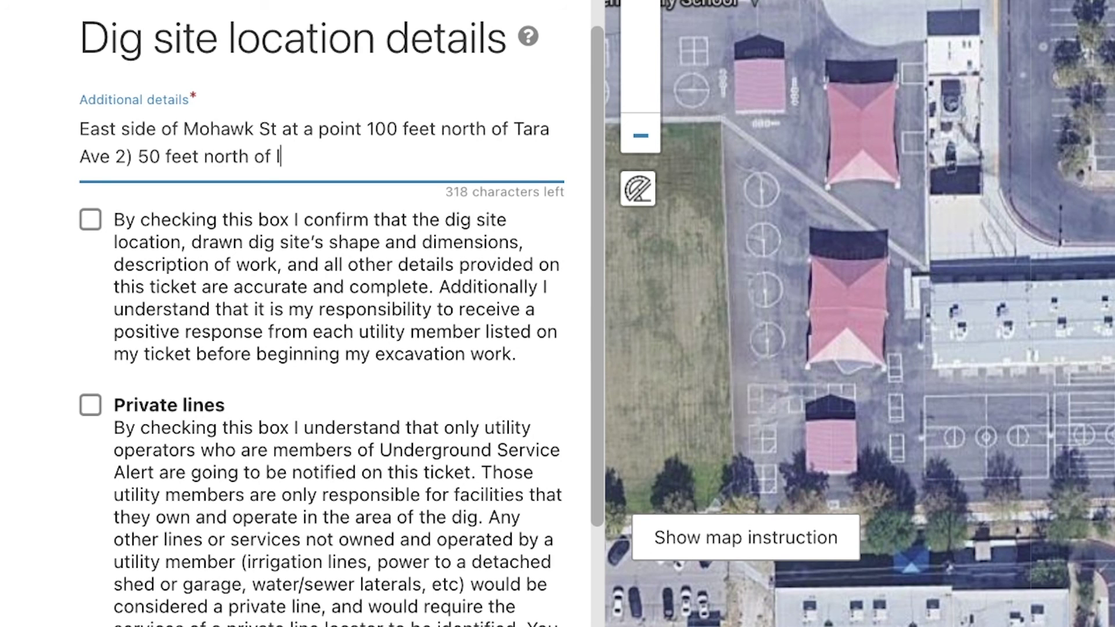
pyautogui.press('BackSpace')
pyautogui.press('BackSpace')
pyautogui.press('BackSpace')
pyautogui.write('1 ')
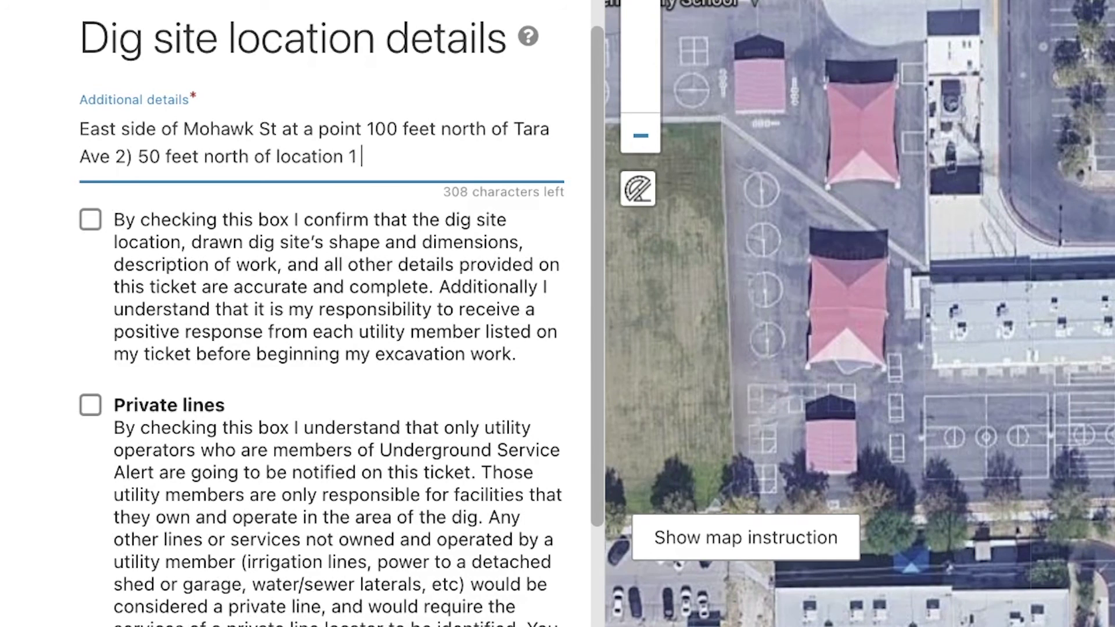
pyautogui.write('3) ')
pyautogui.write('50 feet north of lo')
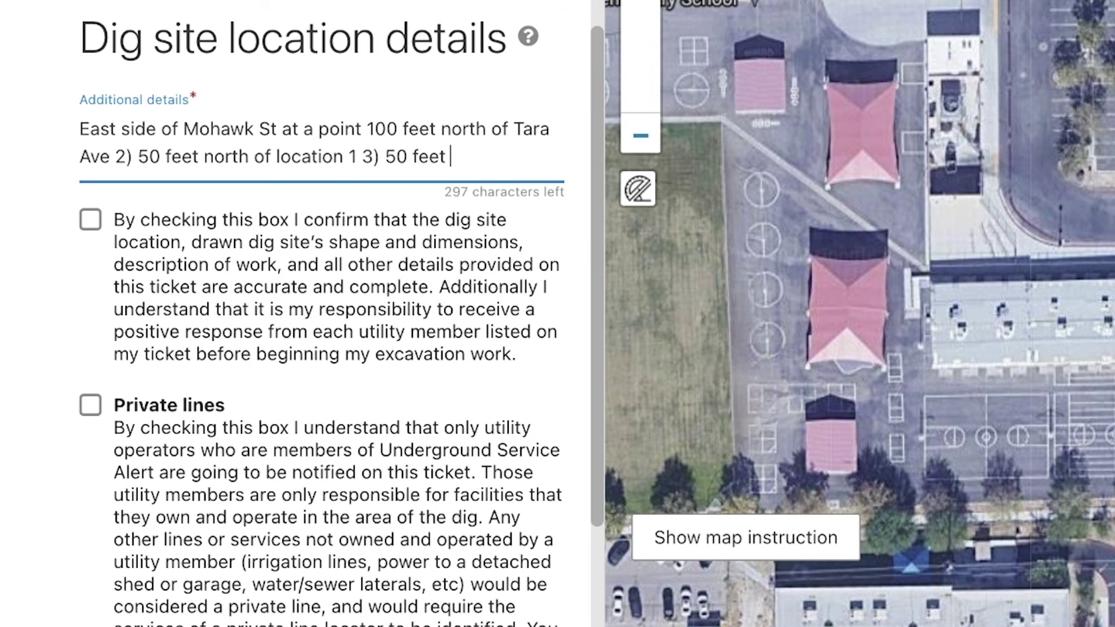
pyautogui.write('cation 2')
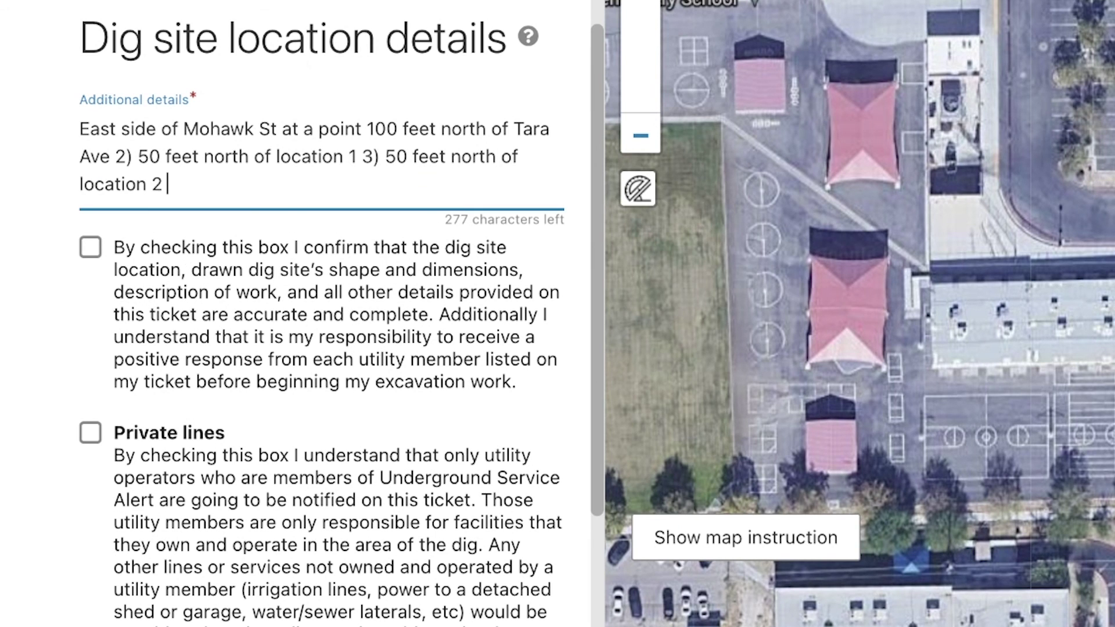